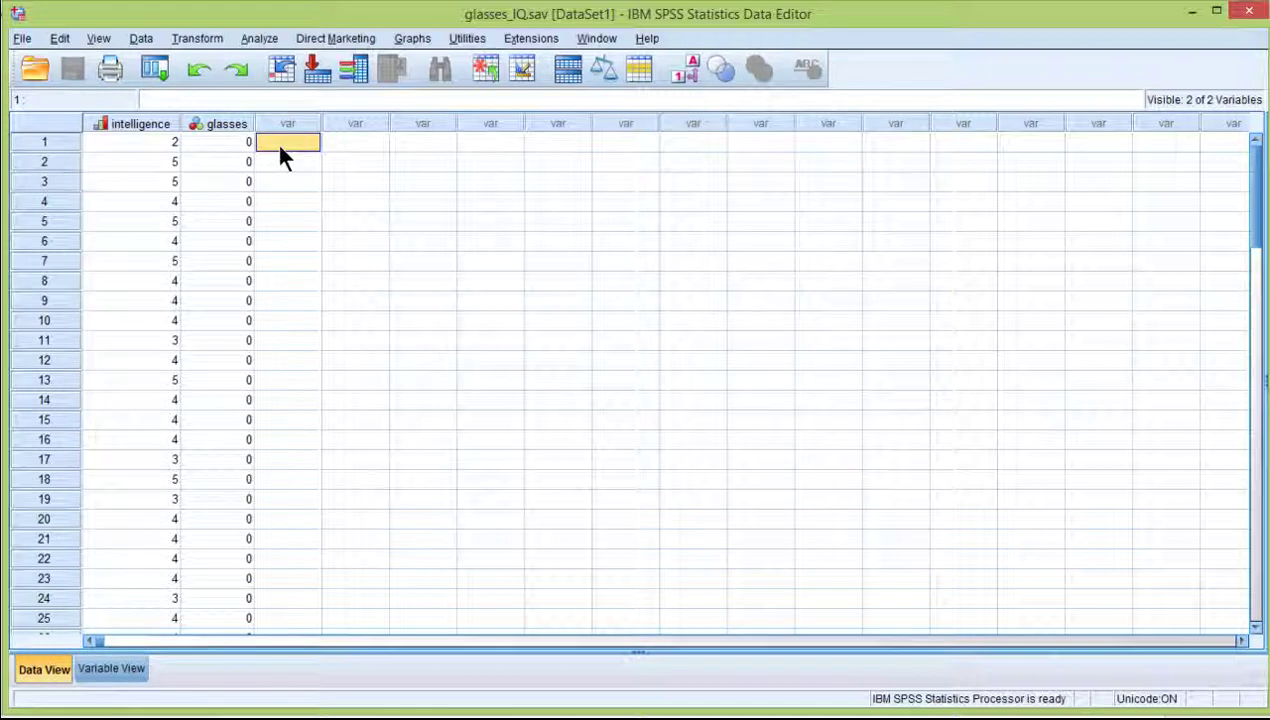
Inspect the intelligence and glasses values in the data view
left_click(158, 124)
left_click(158, 162)
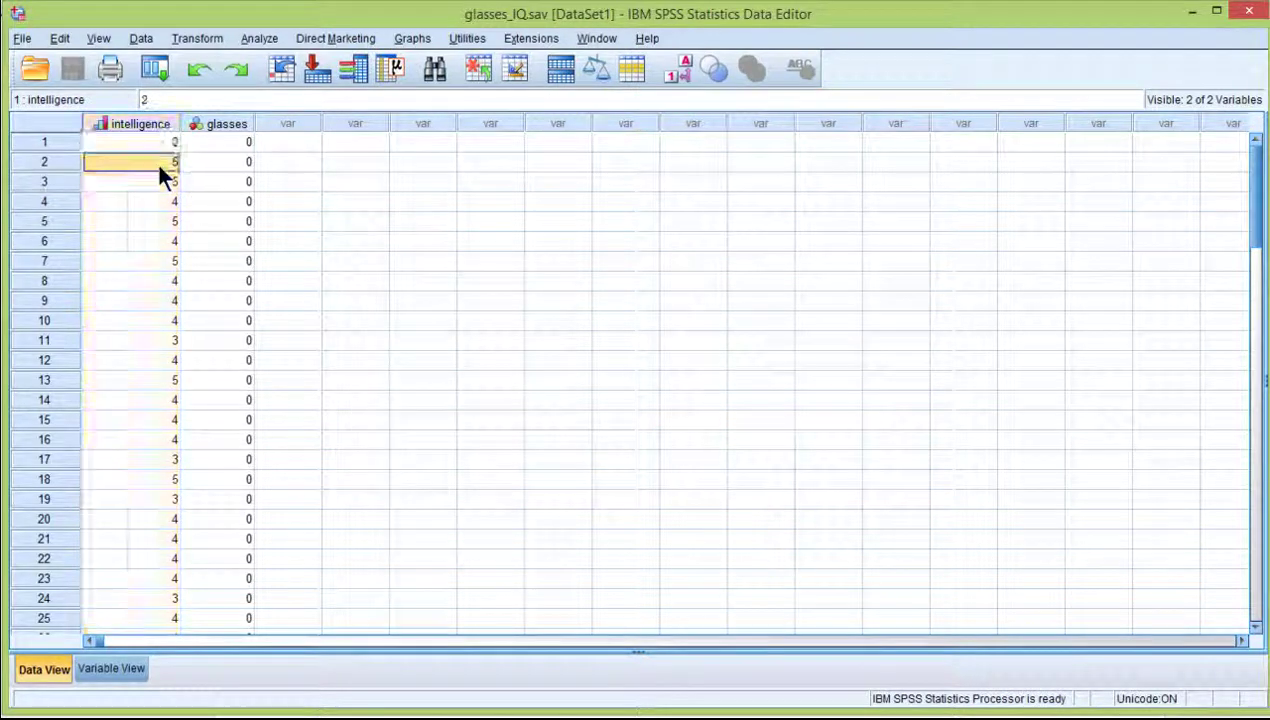
left_click(155, 122)
left_click(155, 161)
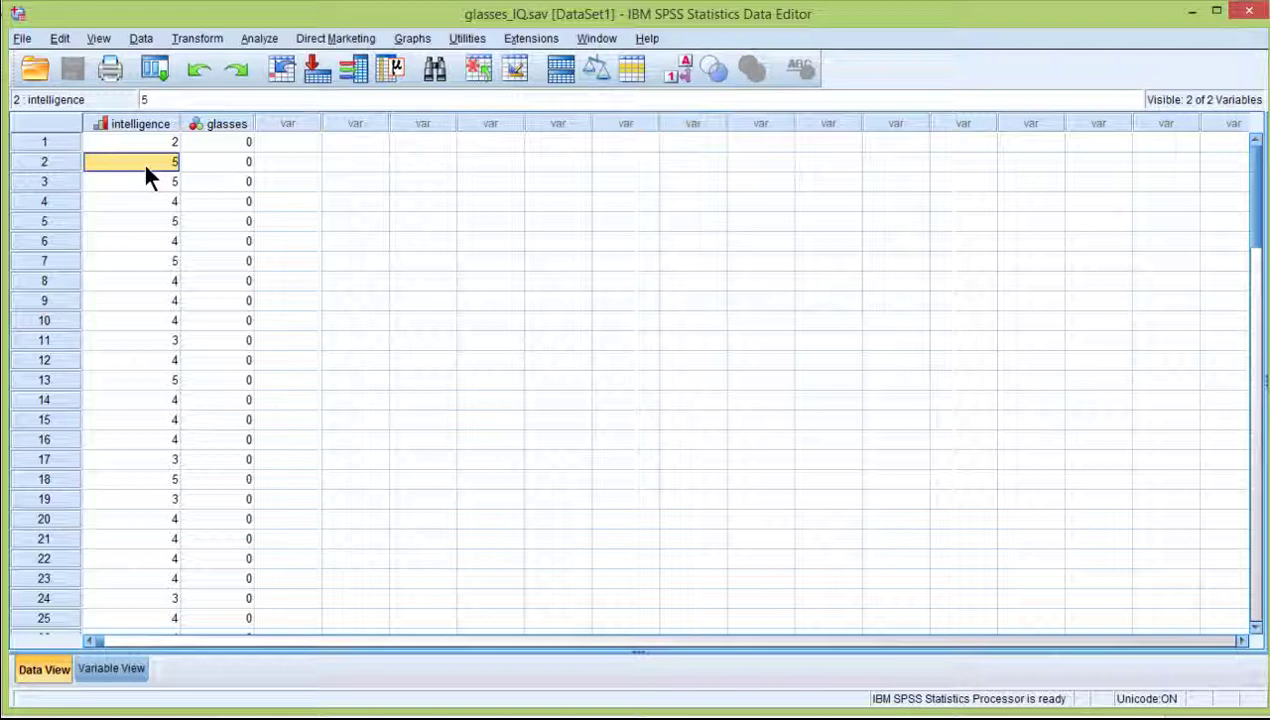
left_click(226, 123)
left_click(224, 145)
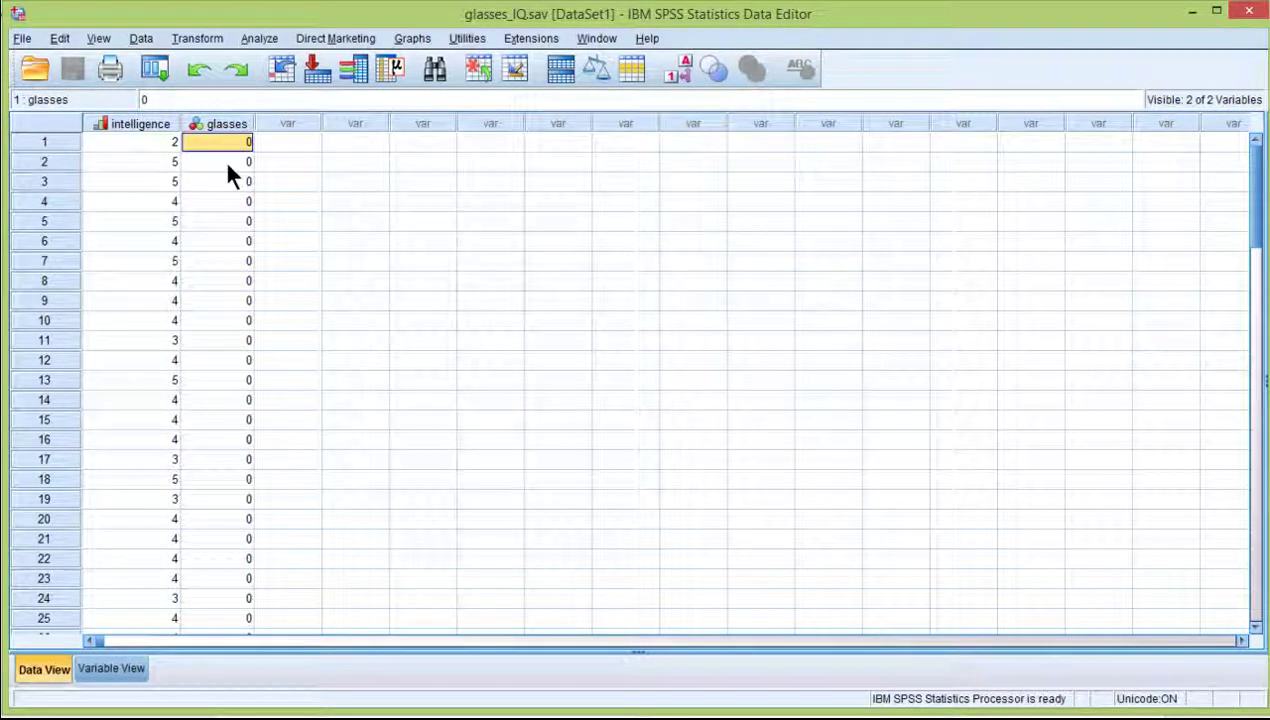
scroll(238, 271, "down", 2)
scroll(241, 280, "down", 4)
scroll(241, 280, "up", 6)
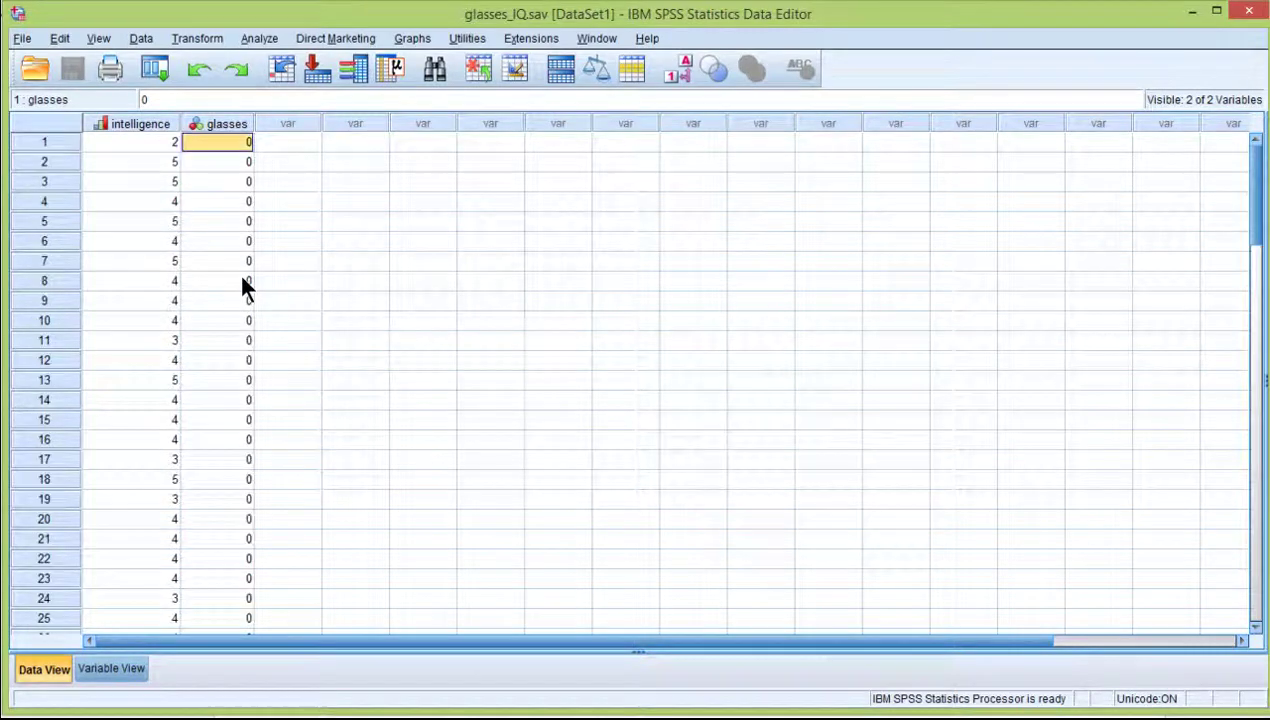
scroll(241, 280, "down", 9)
left_click(240, 262)
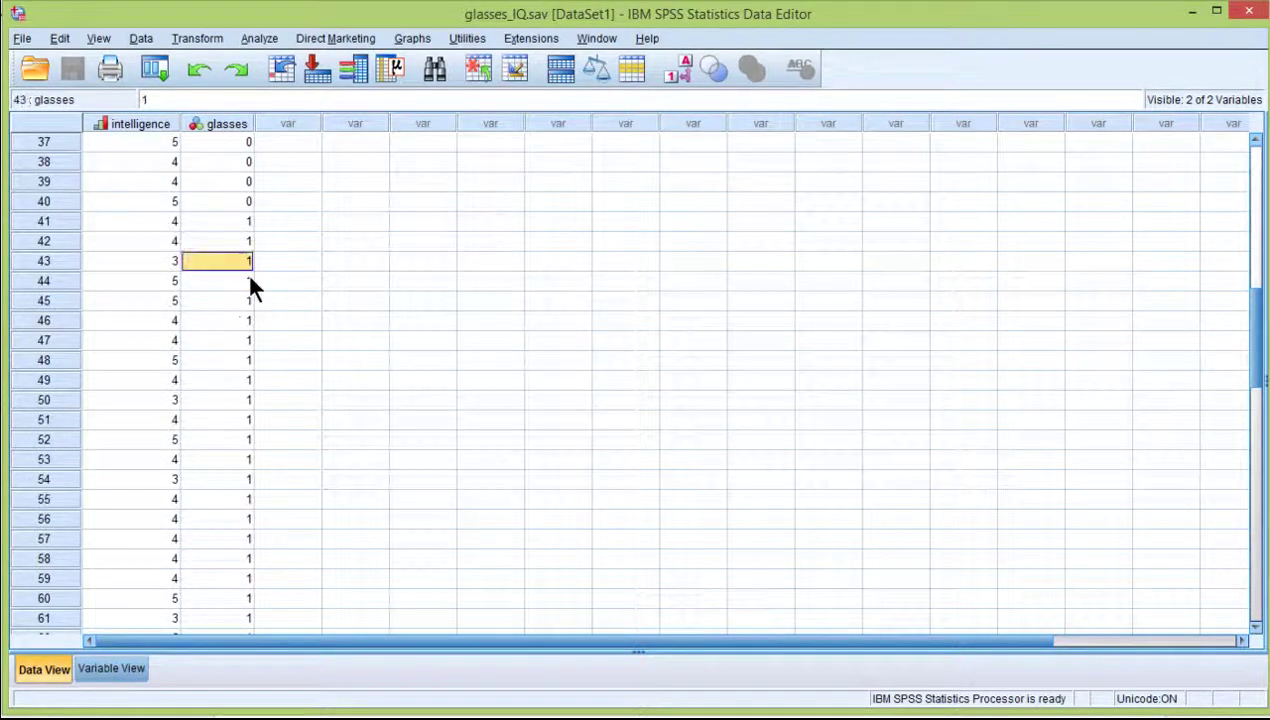
scroll(240, 330, "down", 12)
scroll(241, 345, "up", 20)
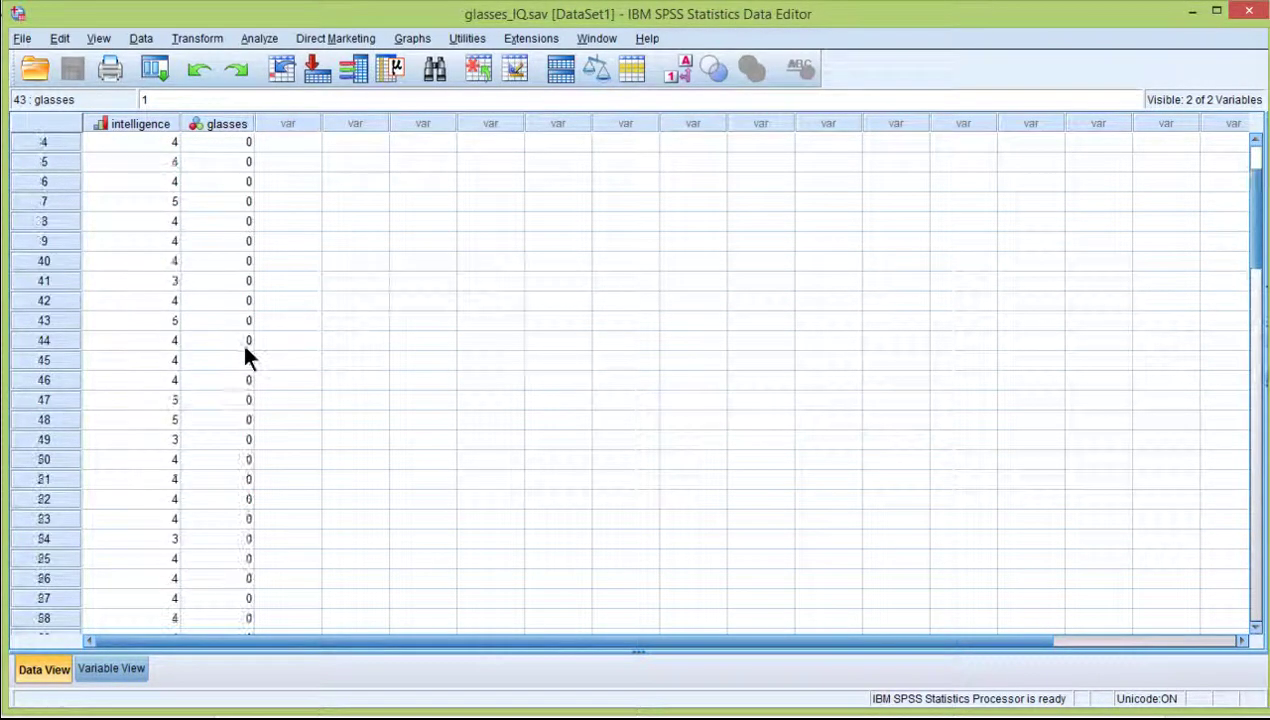
Choose a legacy Simple bar chart with summaries for groups of cases and define it
left_click(411, 40)
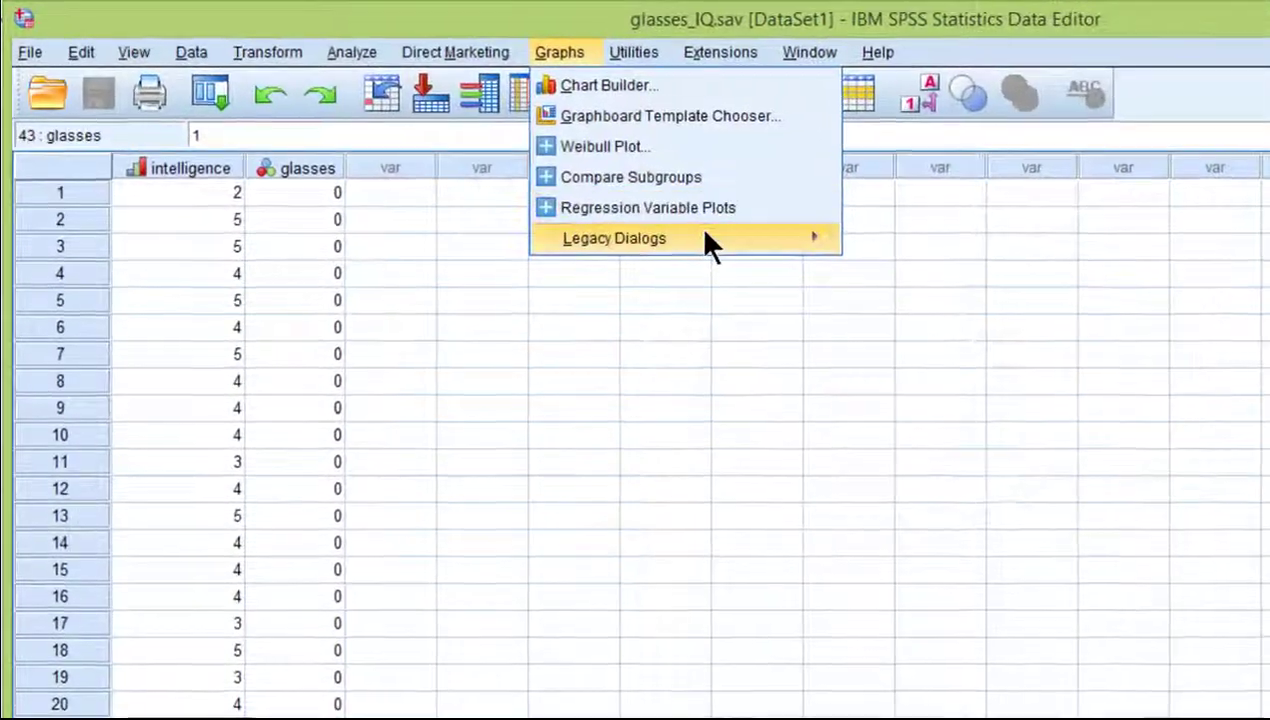
mouse_move(790, 238)
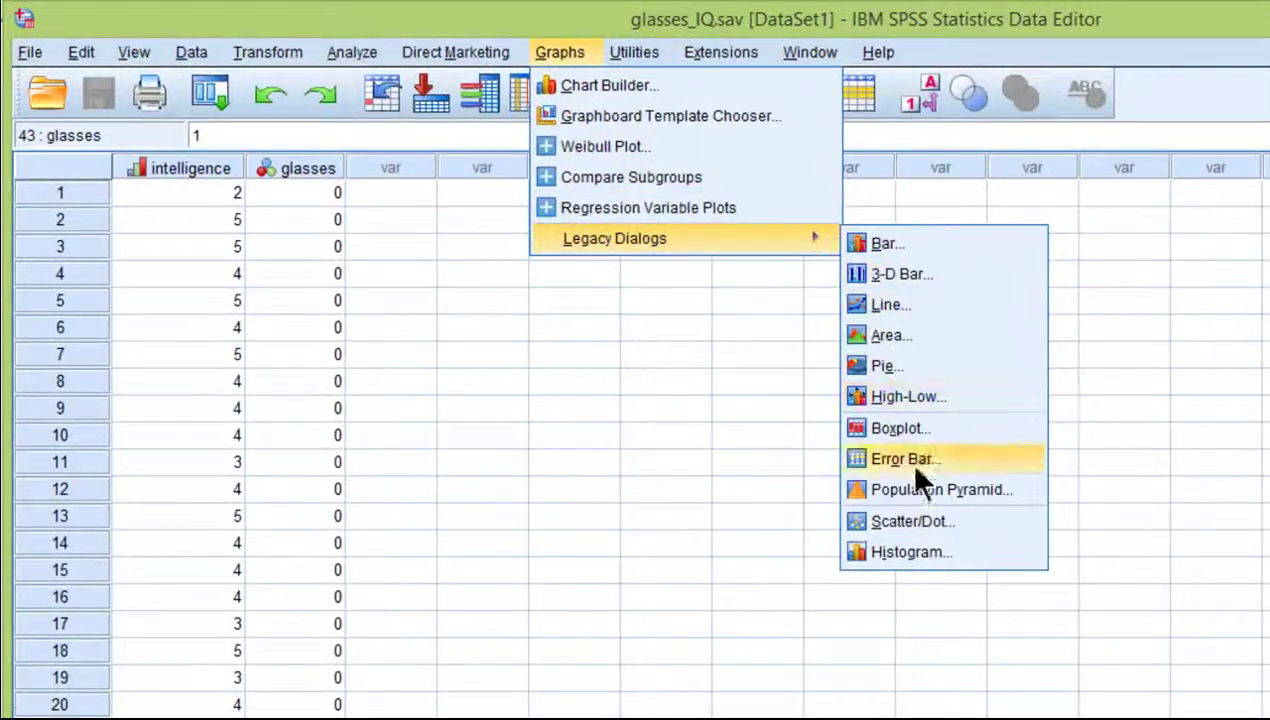
left_click(866, 244)
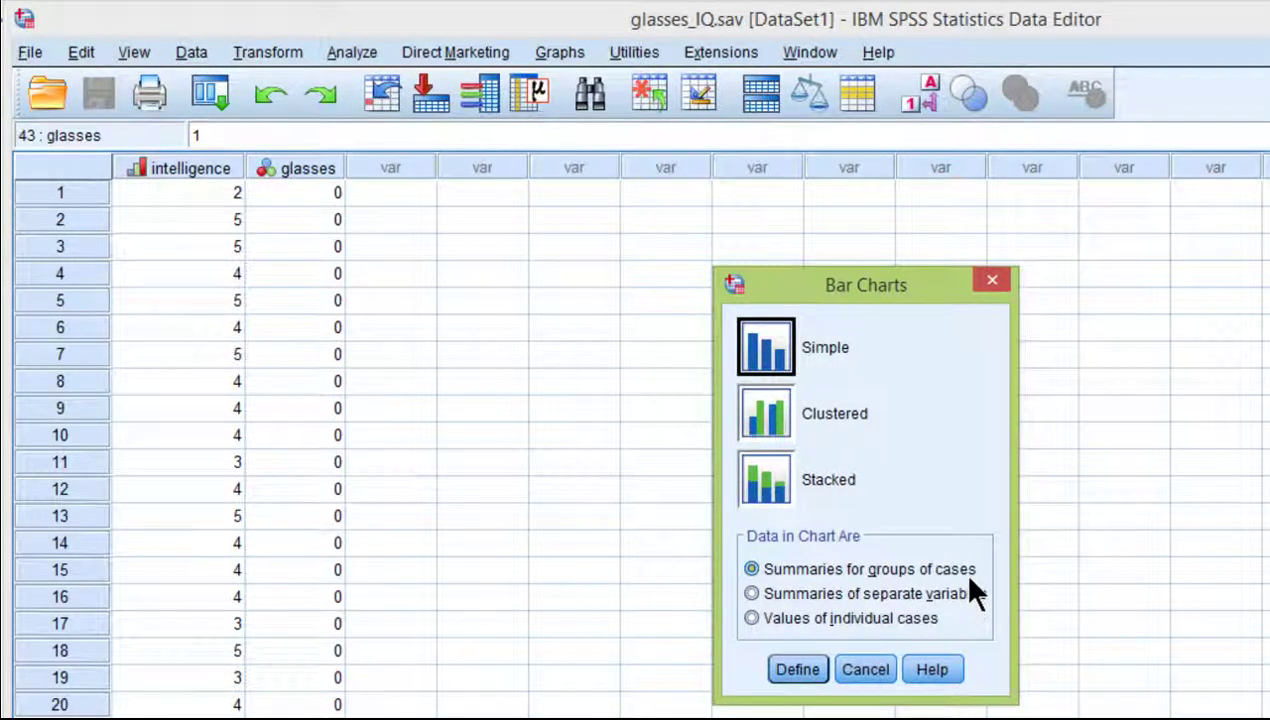
left_click(844, 593)
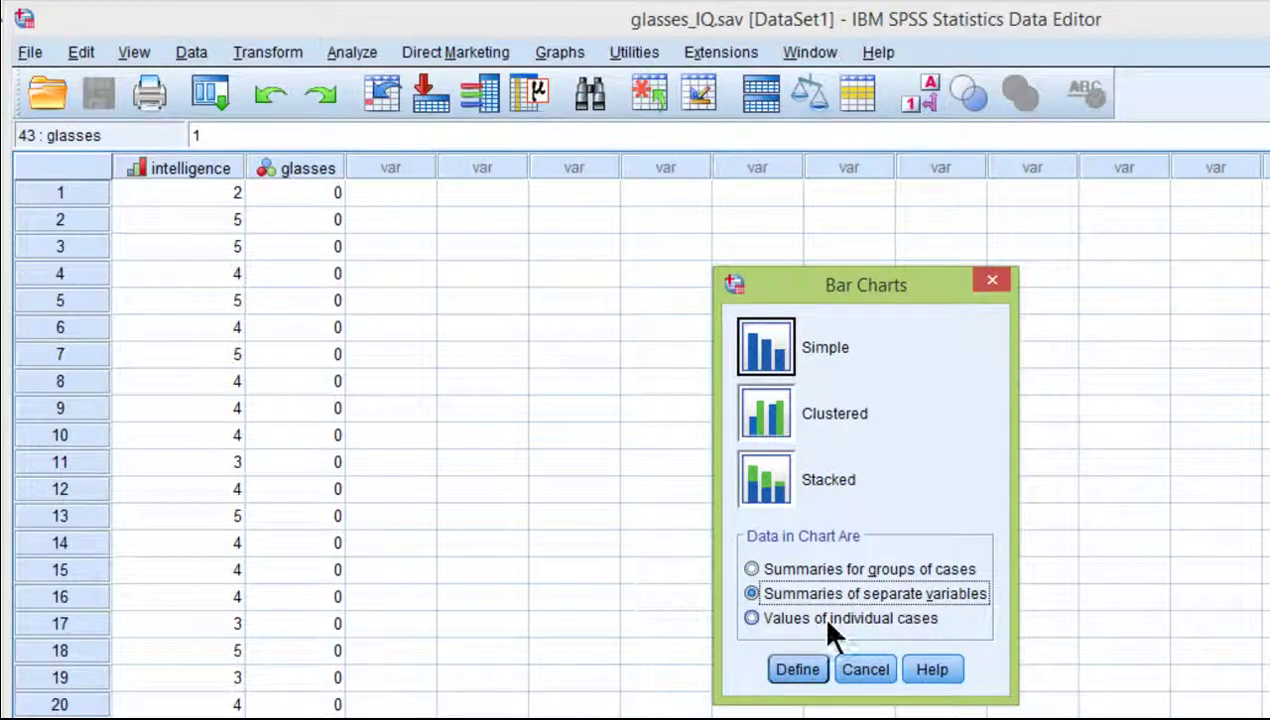
left_click(828, 622)
left_click(822, 594)
left_click(812, 569)
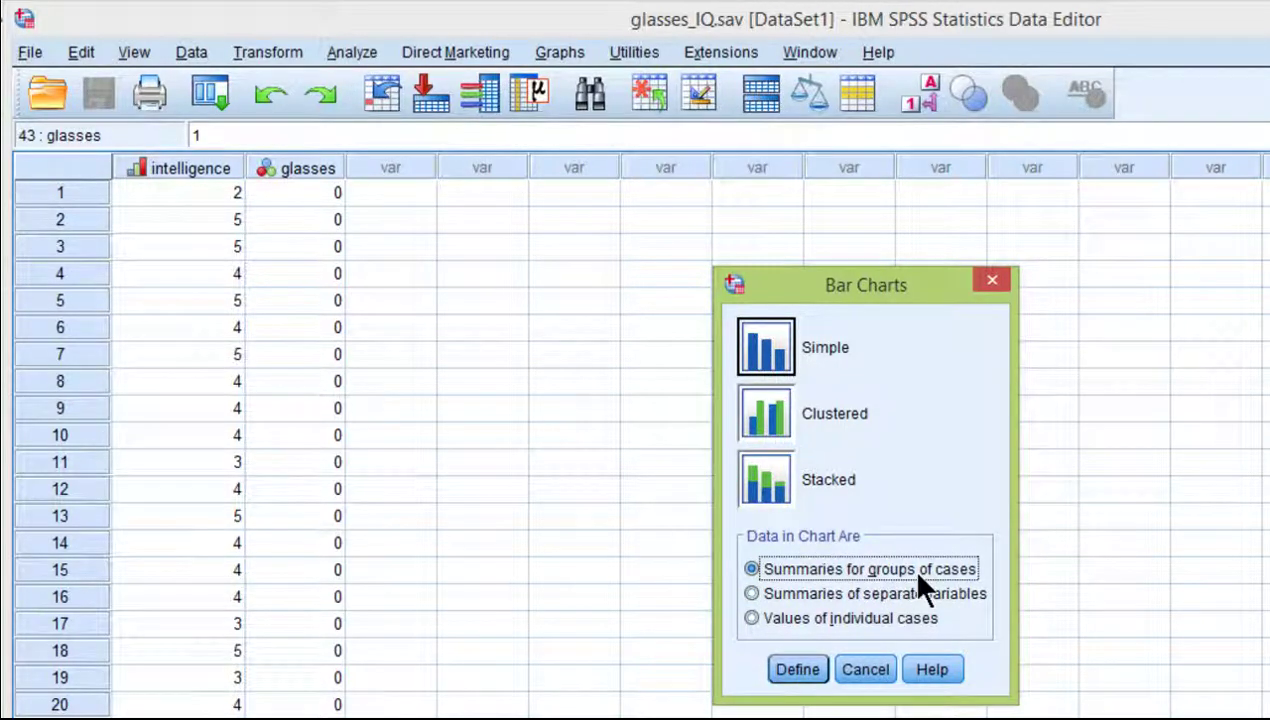
left_click(800, 669)
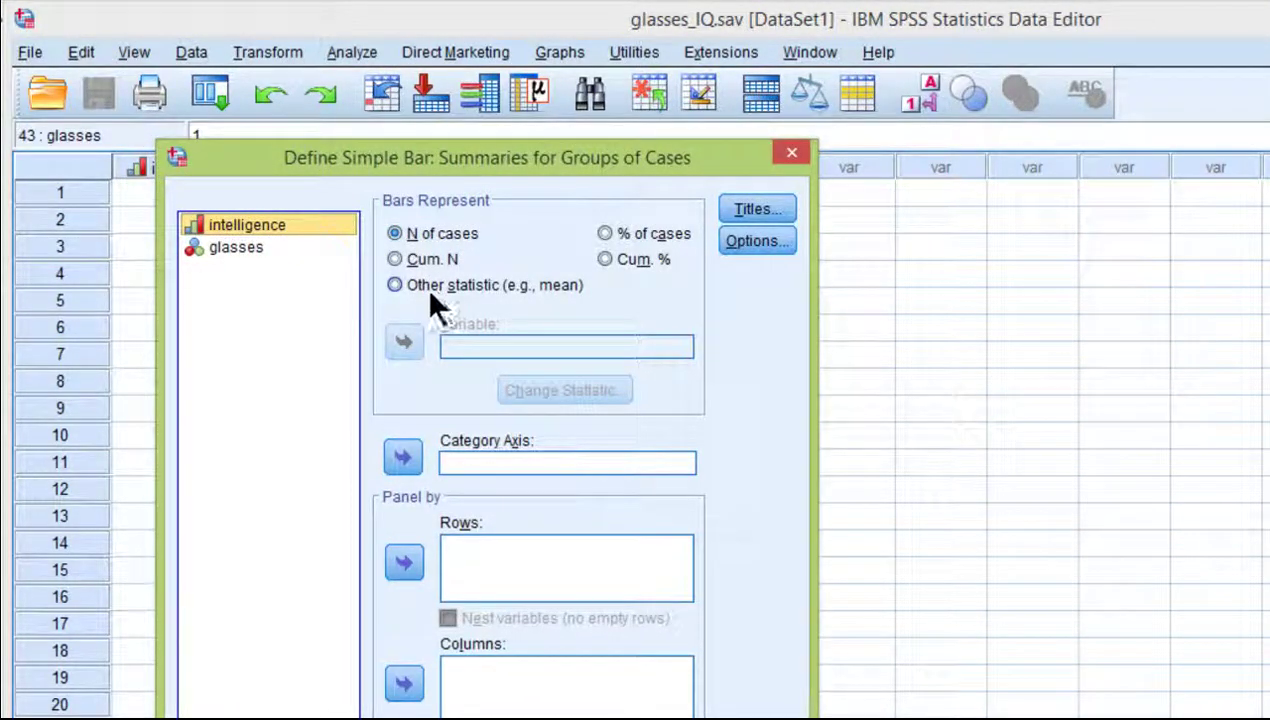
Set the bars to MEAN(intelligence) and put glasses on the category axis
left_click(425, 287)
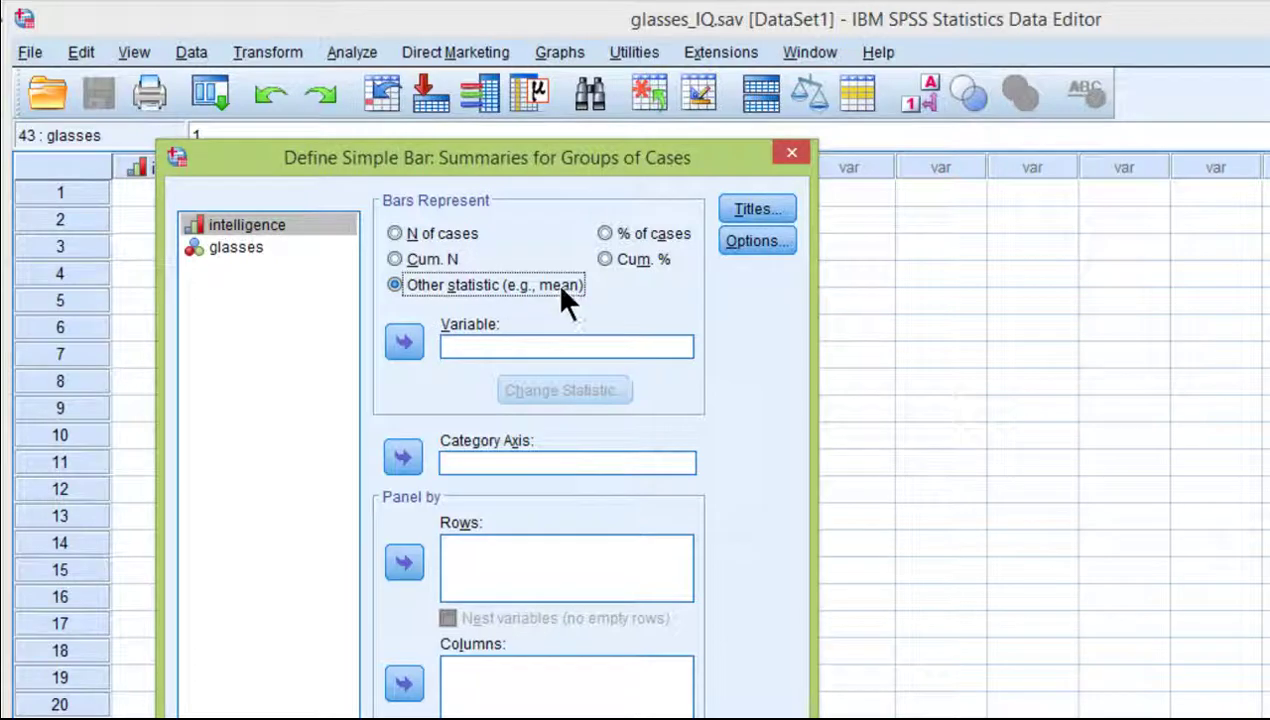
left_click(411, 336)
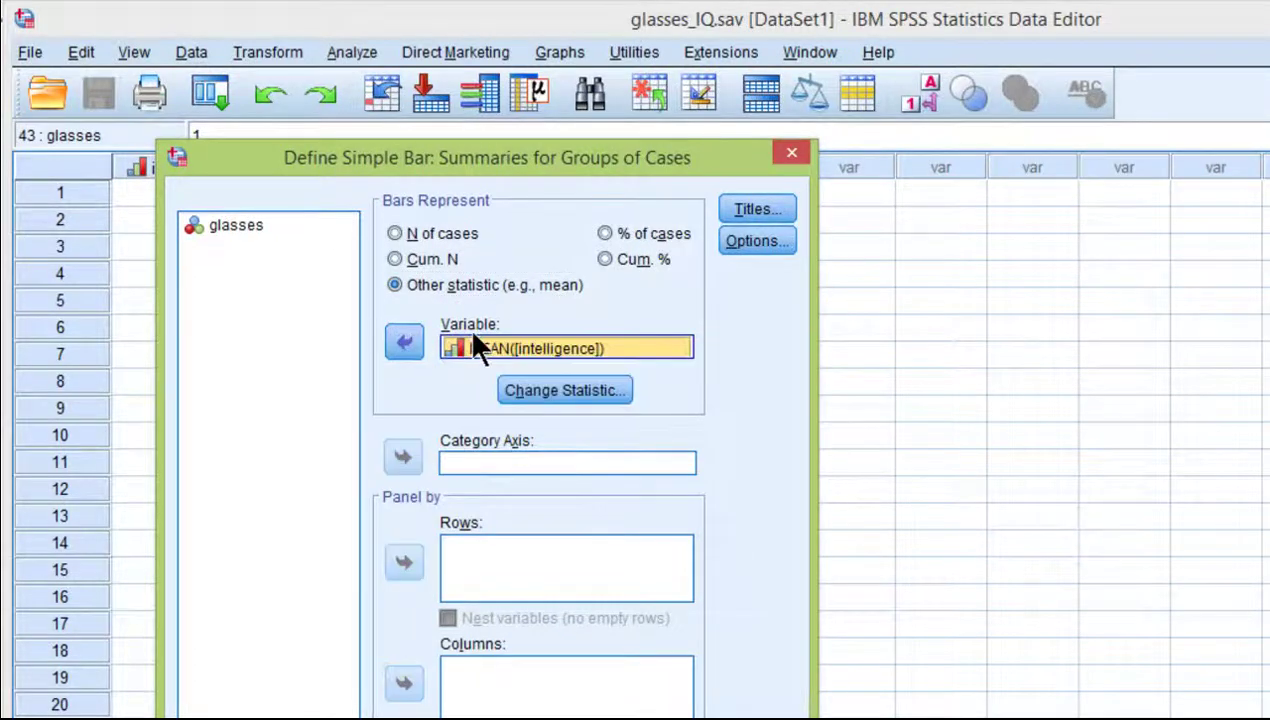
left_click(561, 392)
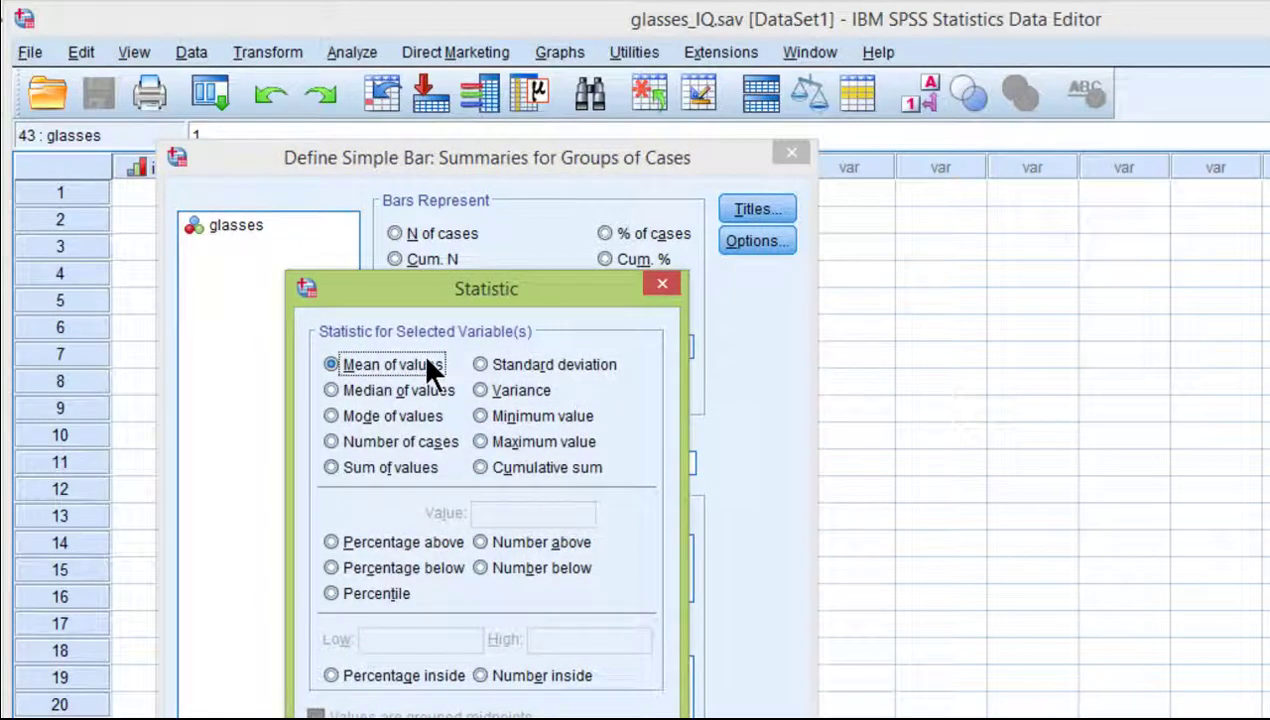
left_click(391, 395)
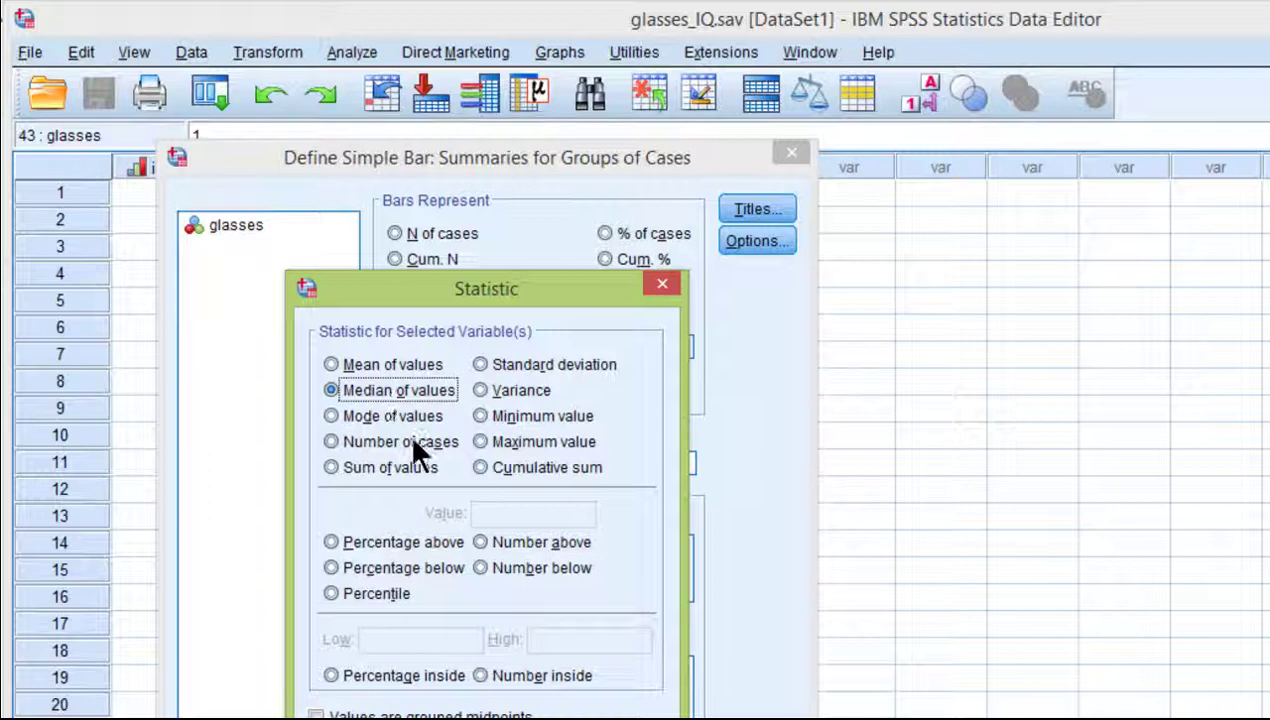
left_click(401, 418)
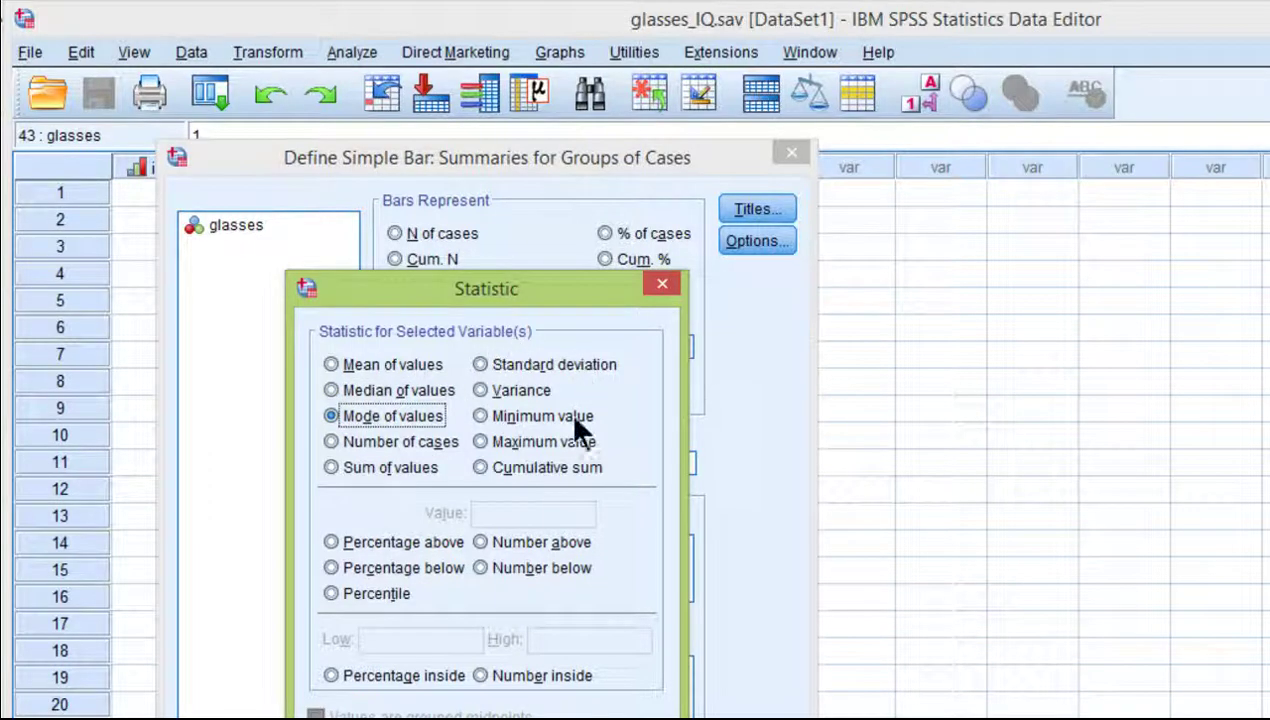
left_click(392, 364)
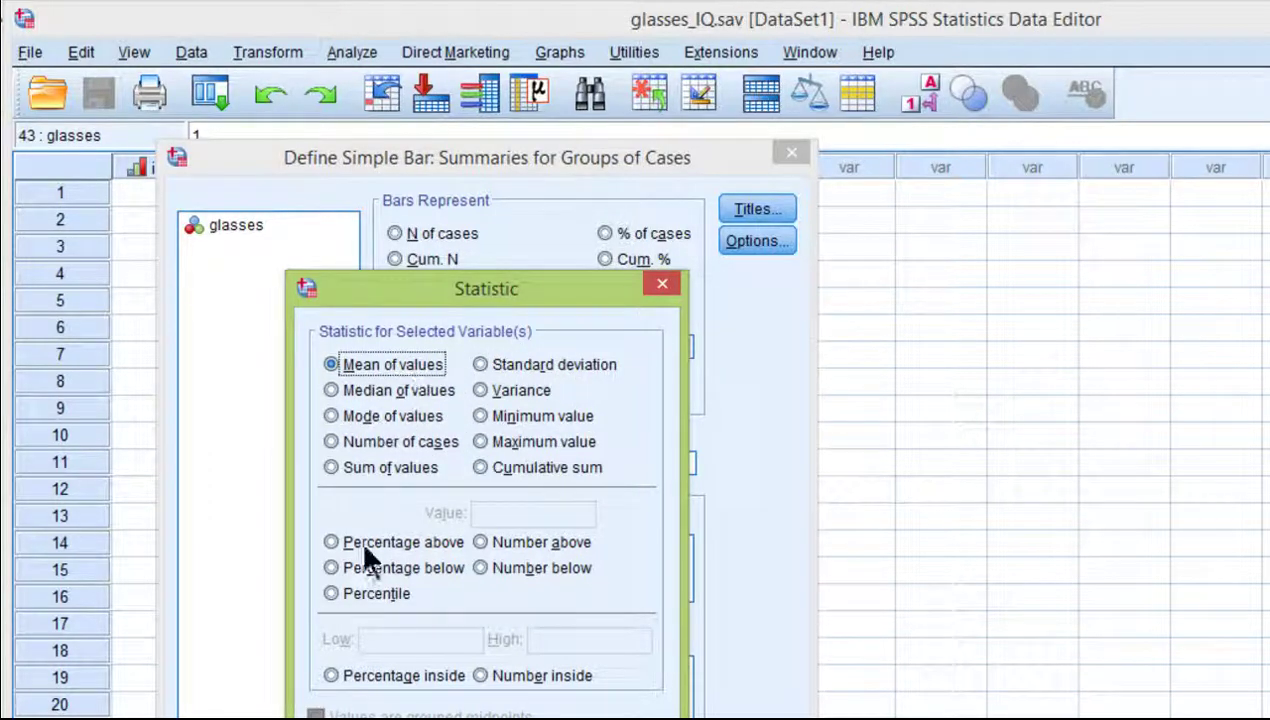
left_click(434, 712)
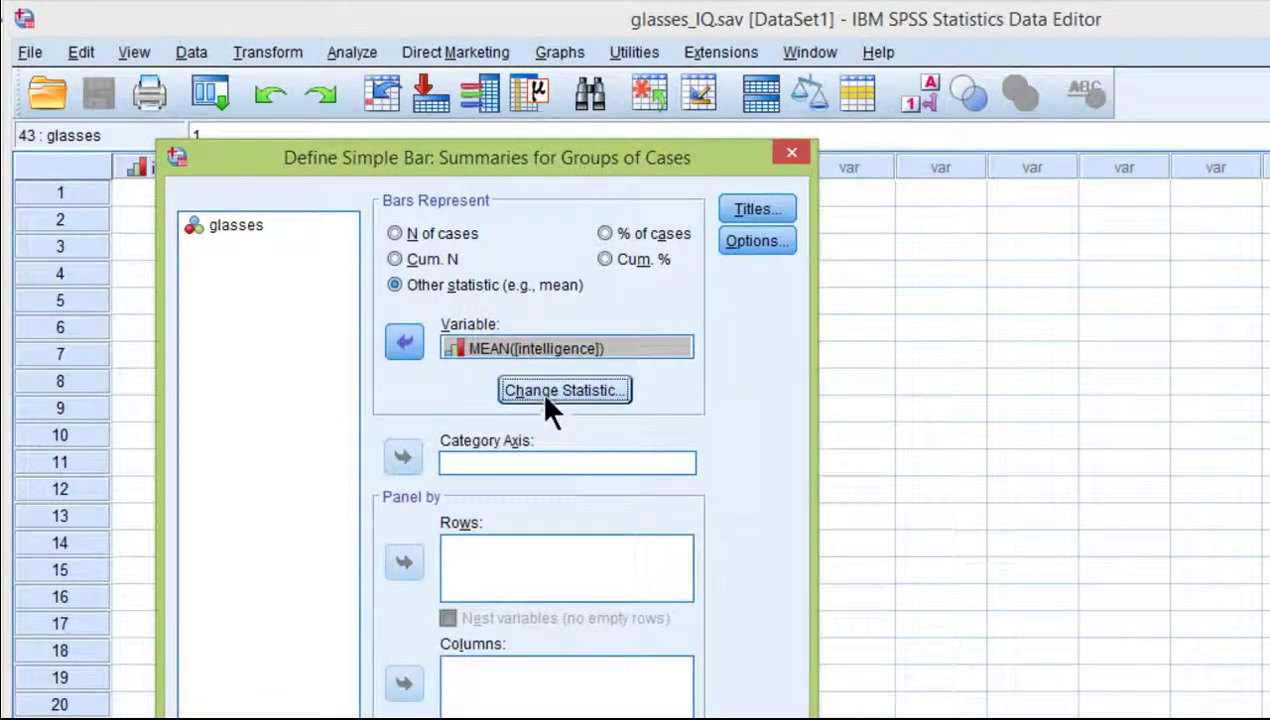
left_click(252, 228)
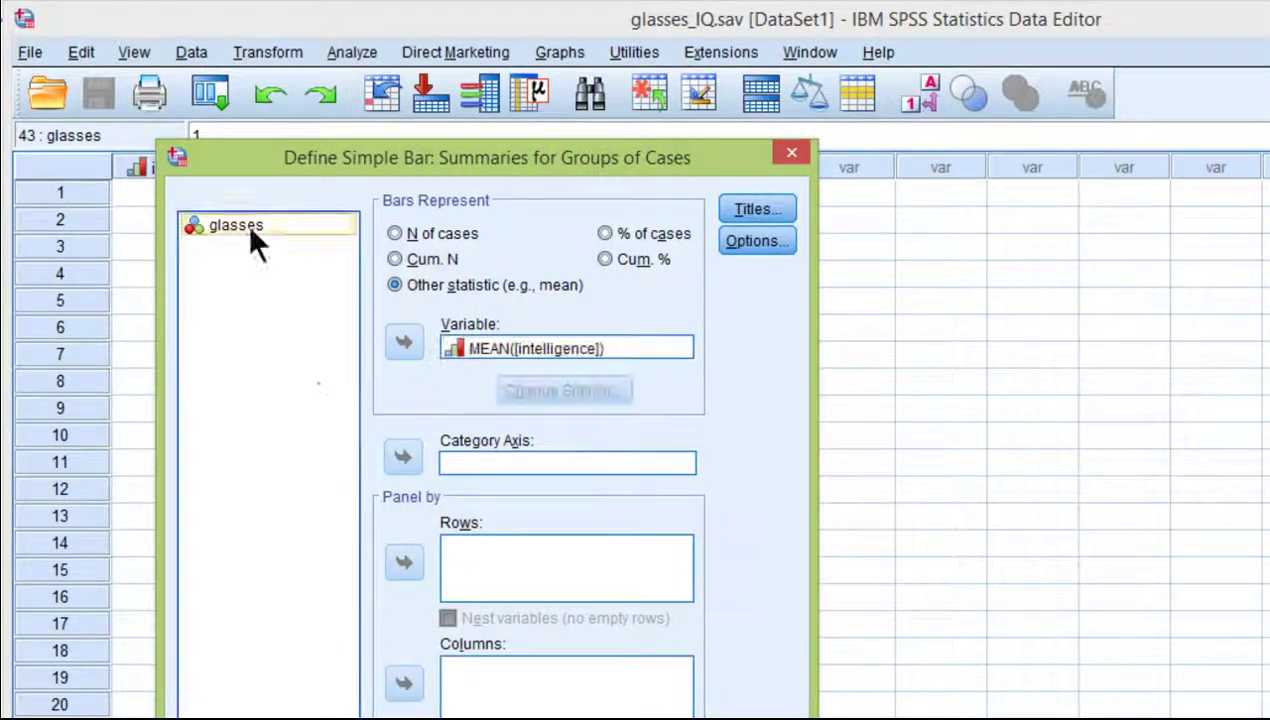
left_click(410, 460)
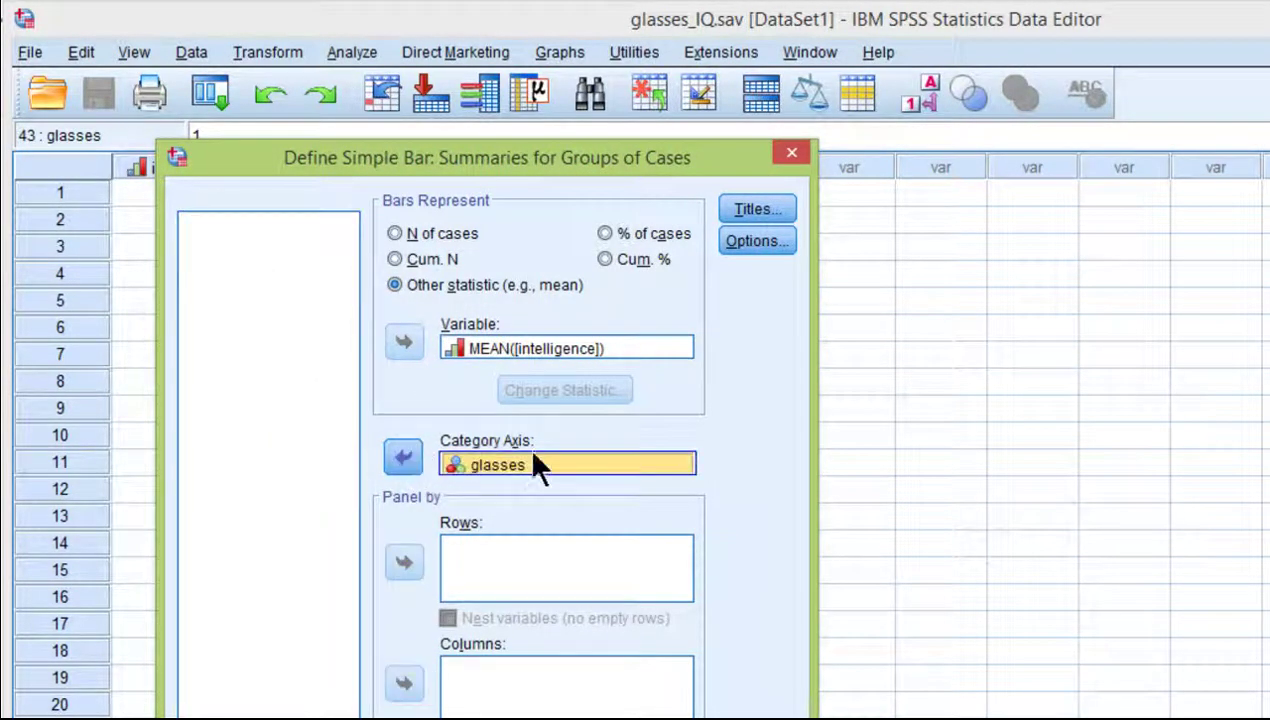
In chart Options, display error bars as confidence intervals at level 95
left_click(745, 241)
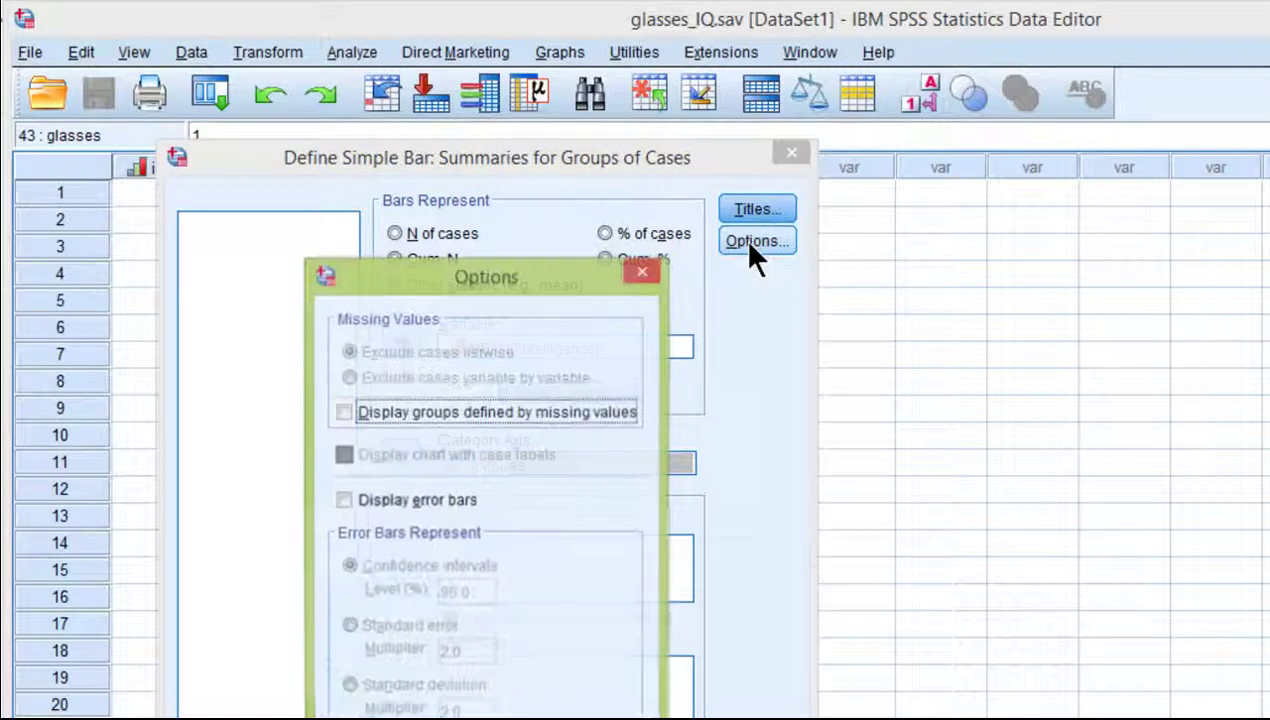
left_click(404, 503)
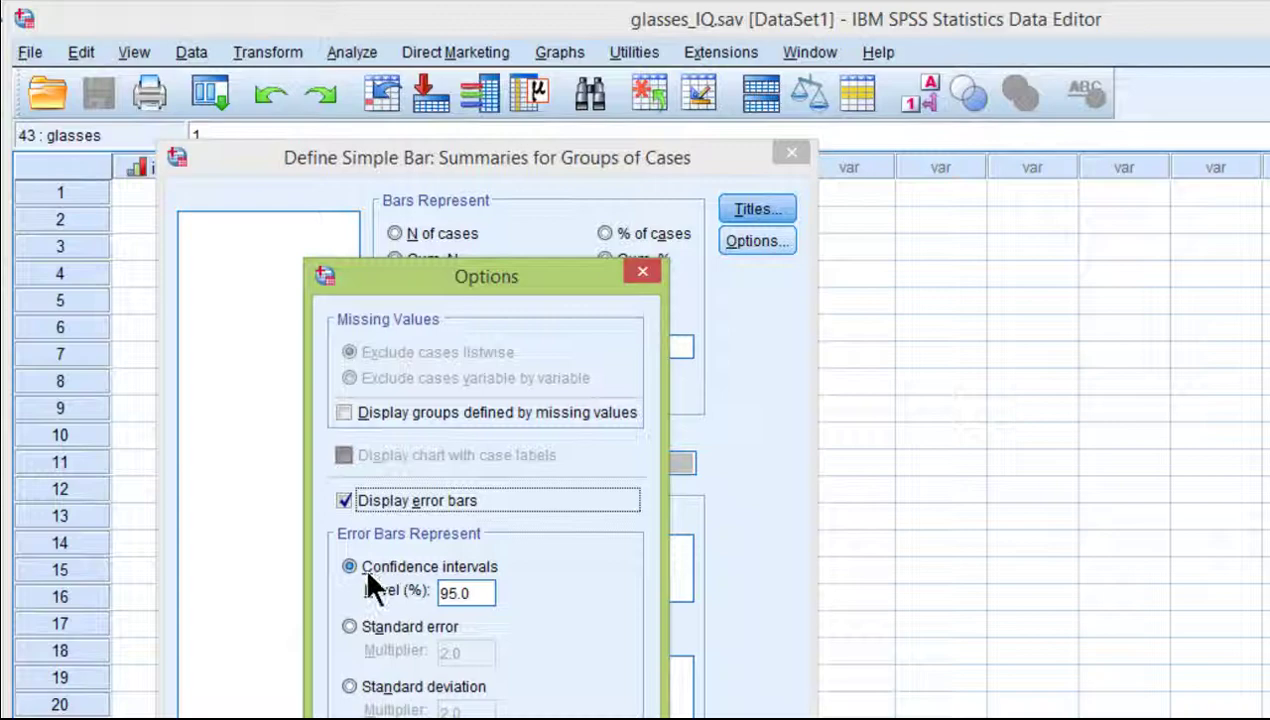
key("Tab")
key("Tab")
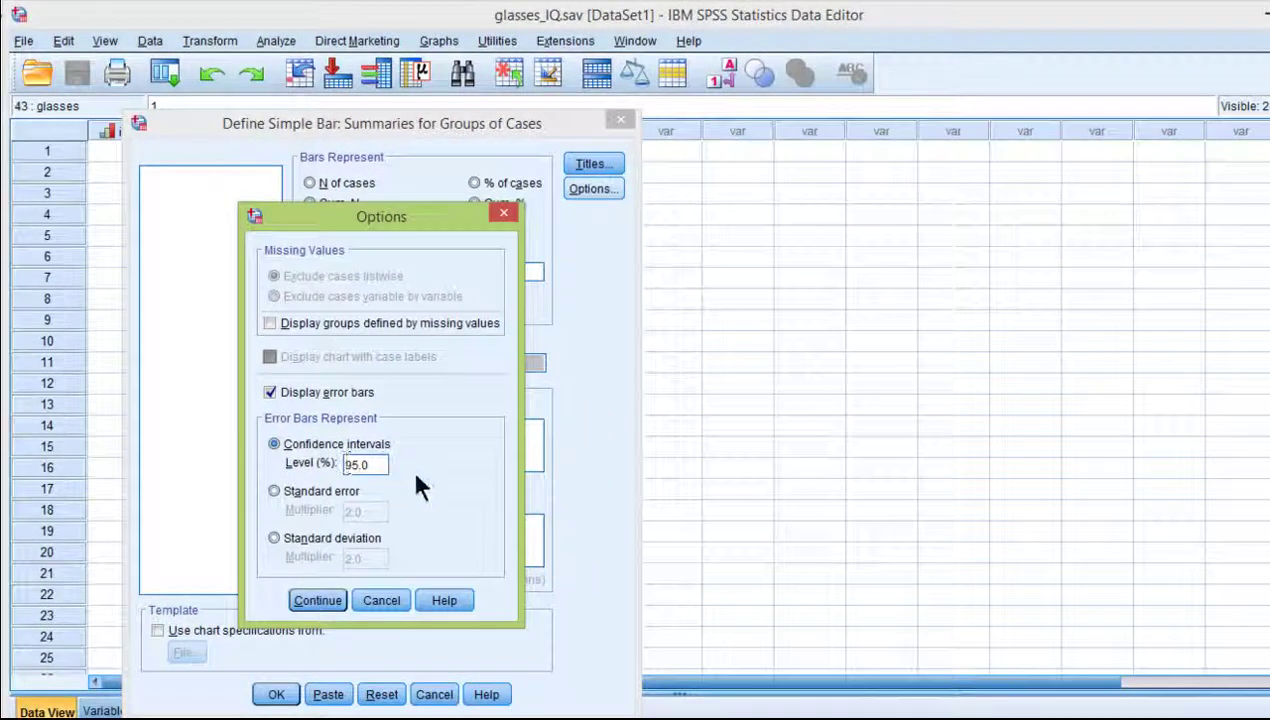
left_click_drag(384, 463, 318, 461)
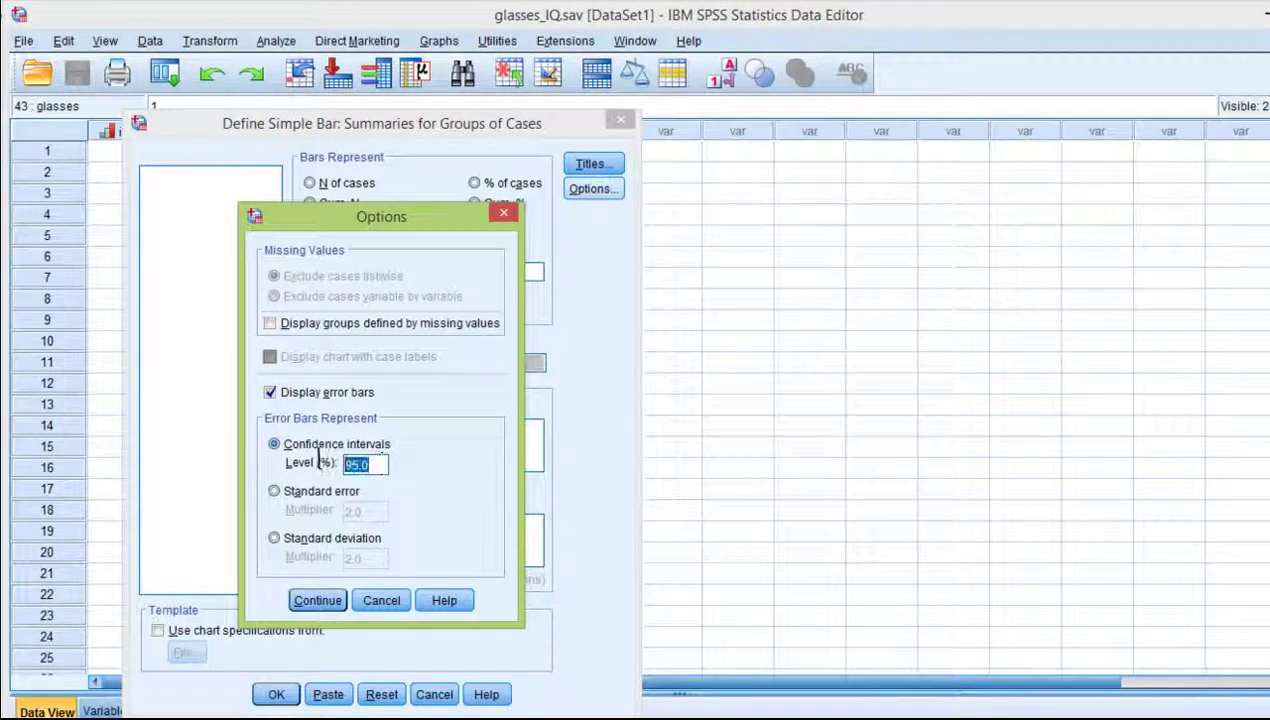
type("99")
key("BackSpace")
type("0")
type("5")
left_click(318, 600)
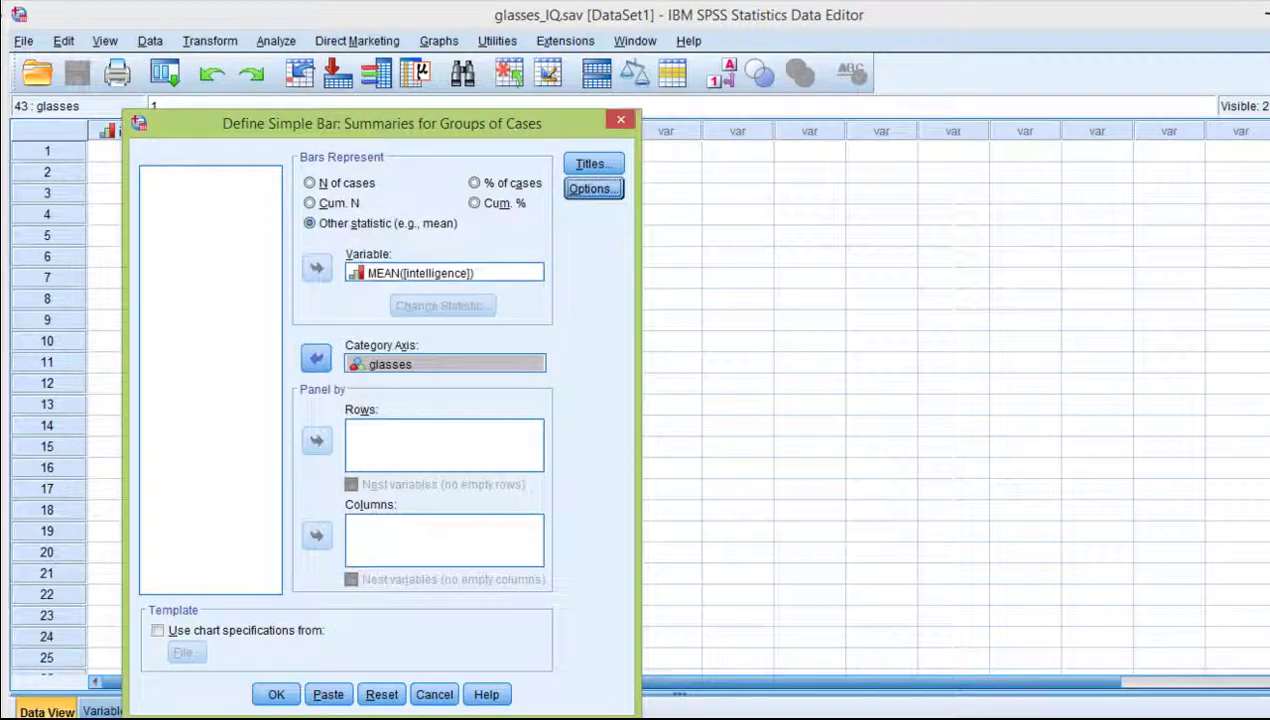
Generate the chart and select the mean intelligence bar chart in the output
left_click(272, 697)
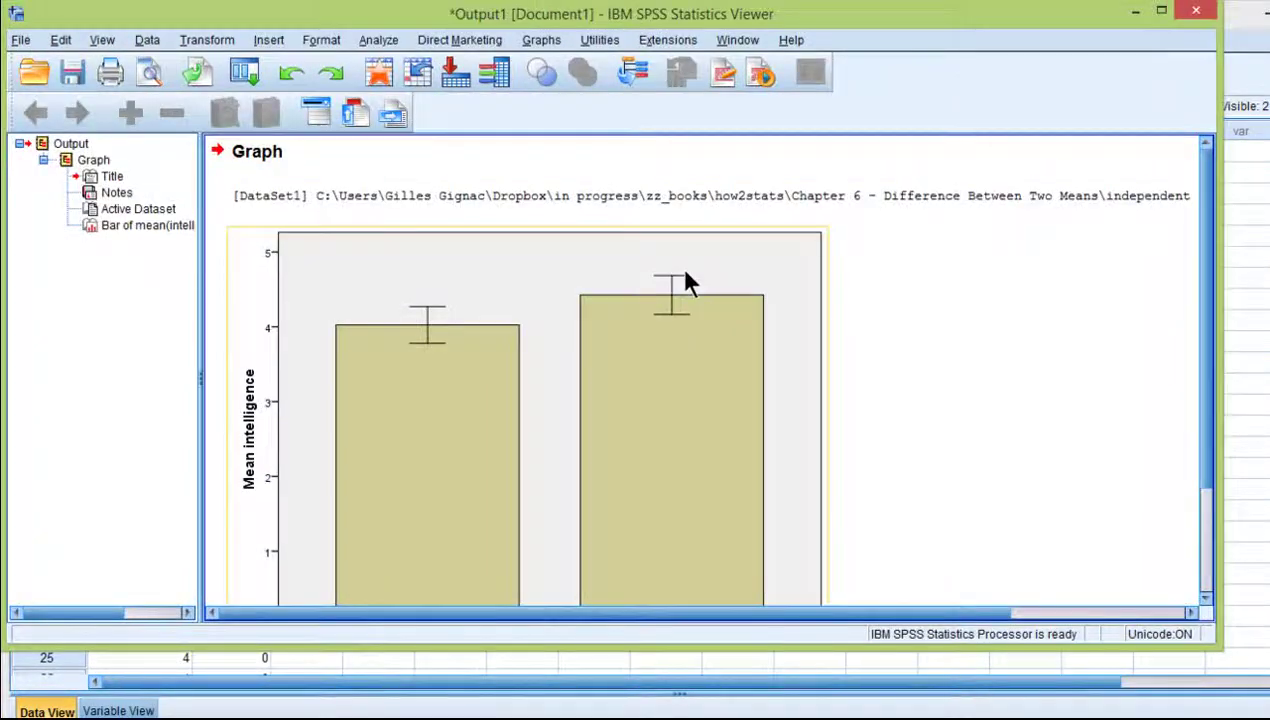
scroll(1008, 420, "down", 2)
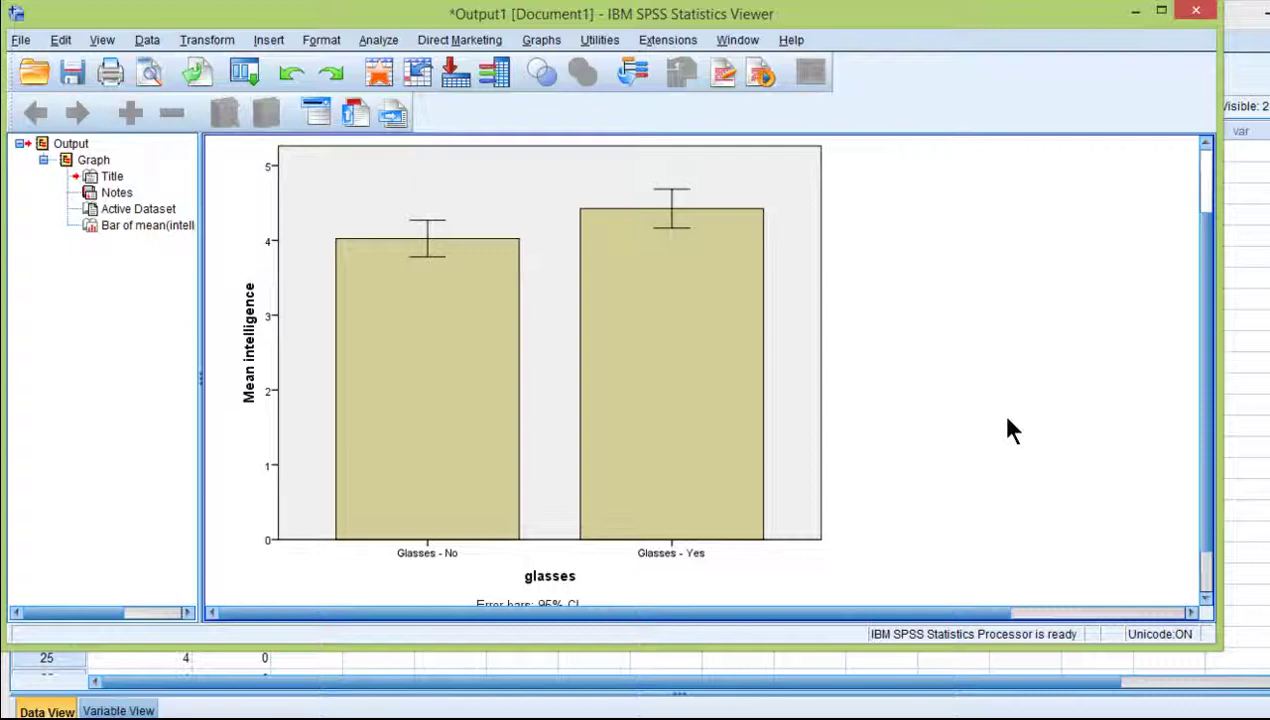
scroll(1007, 419, "down", 1)
scroll(1007, 419, "up", 4)
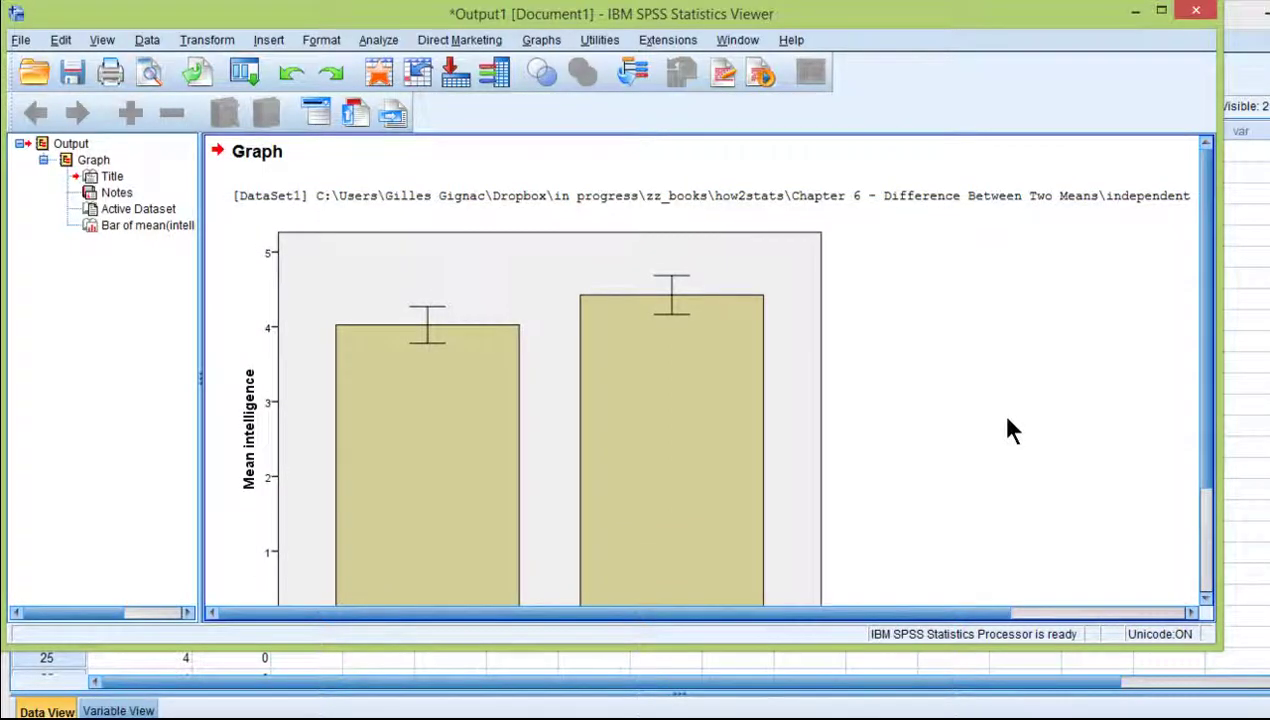
scroll(1006, 419, "down", 2)
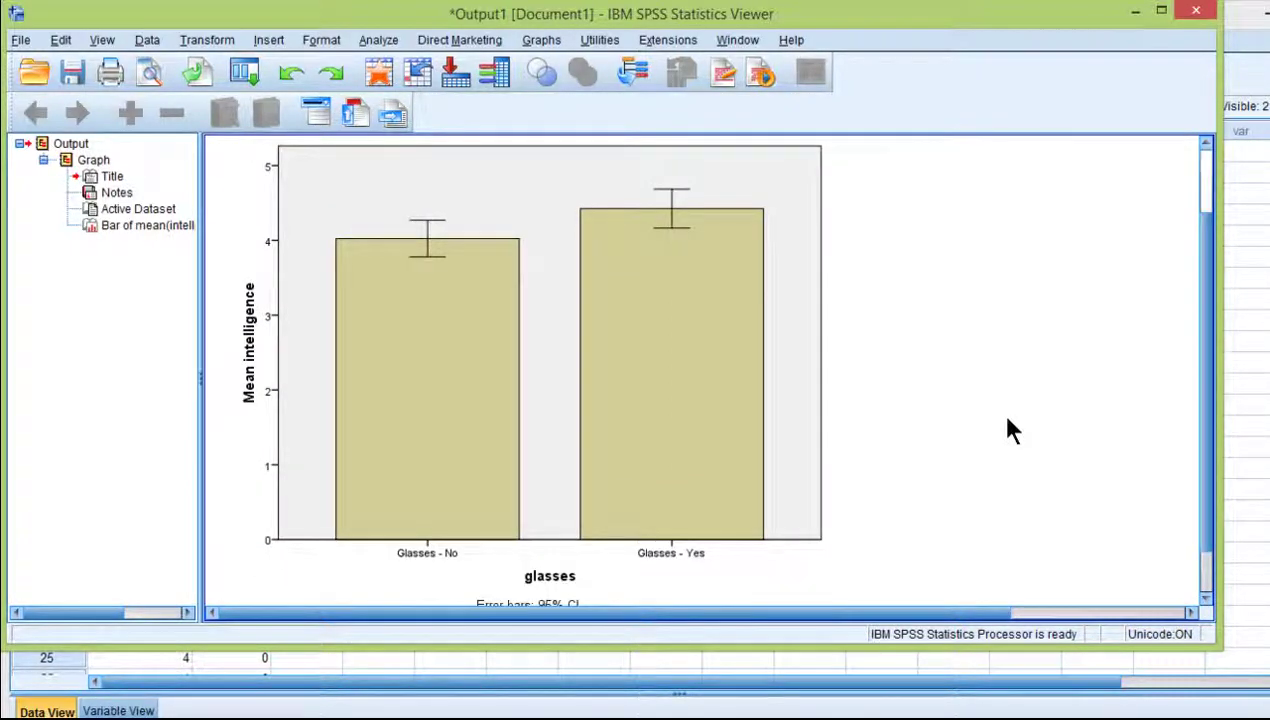
left_click(308, 278)
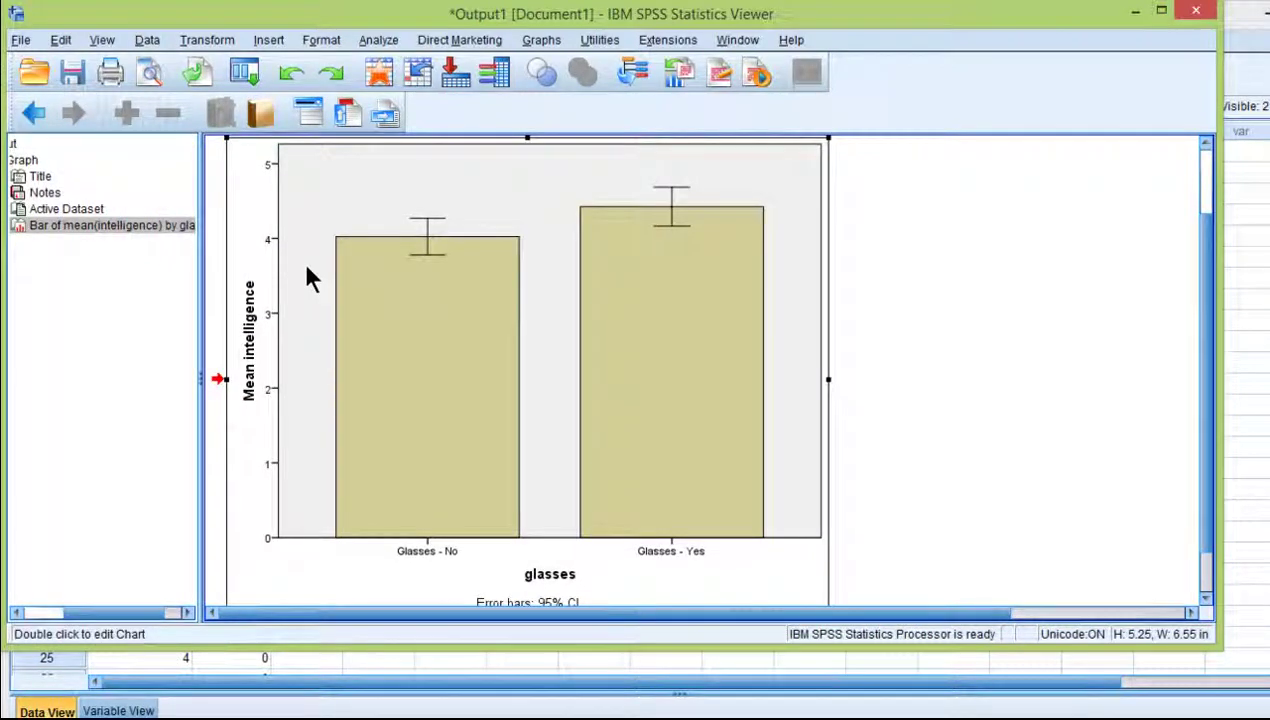
In the Chart Editor, set the y-axis scale minimum to 1 and maximum to 7
double_click(307, 268)
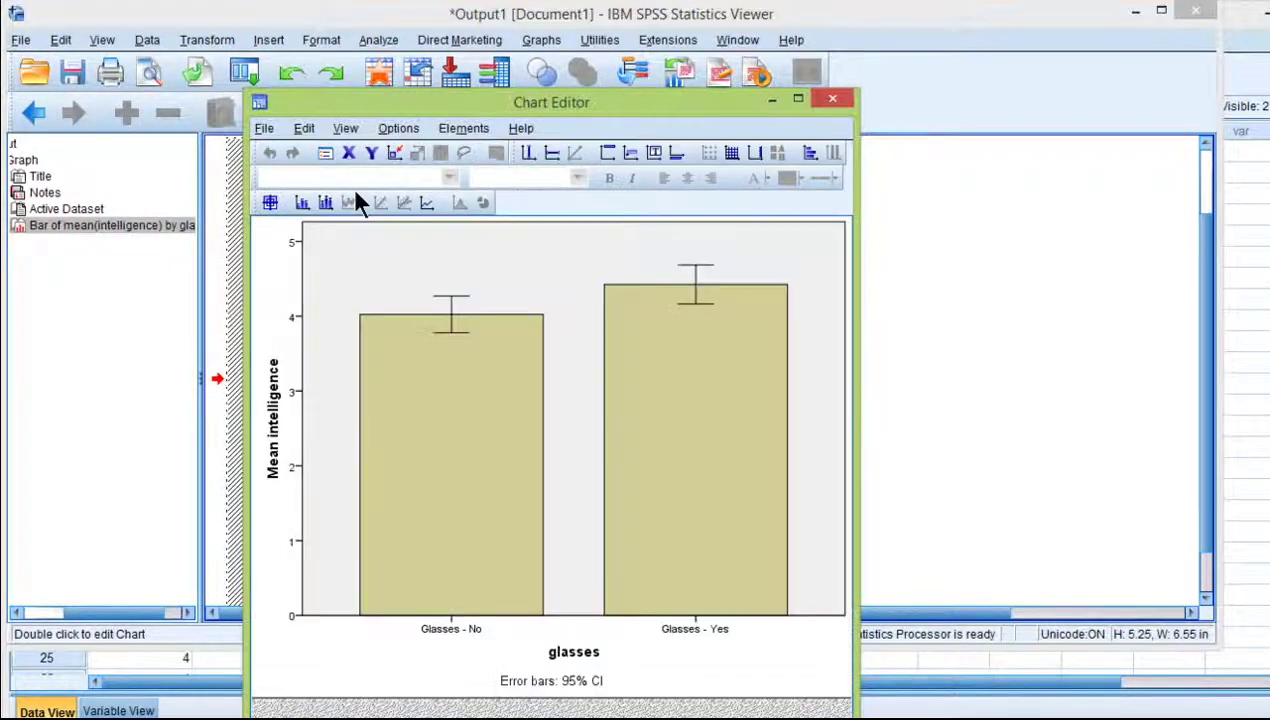
double_click(291, 248)
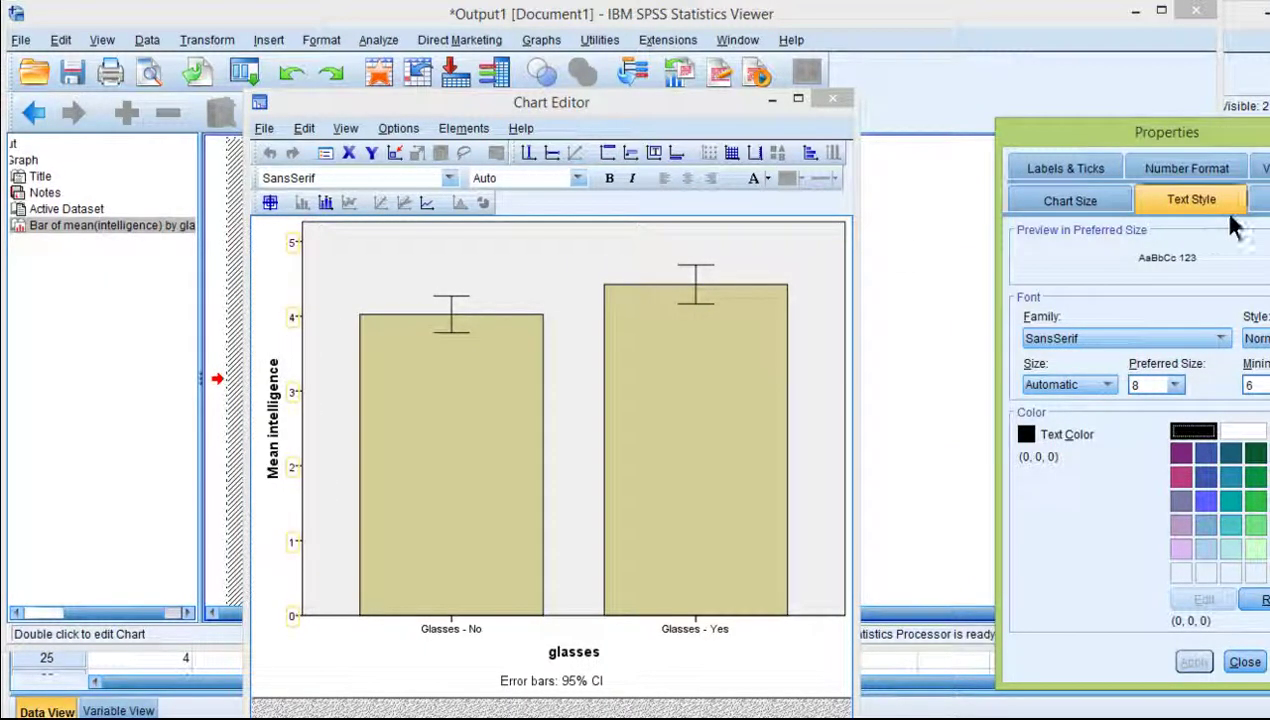
left_click(1258, 200)
left_click(1128, 298)
type("7")
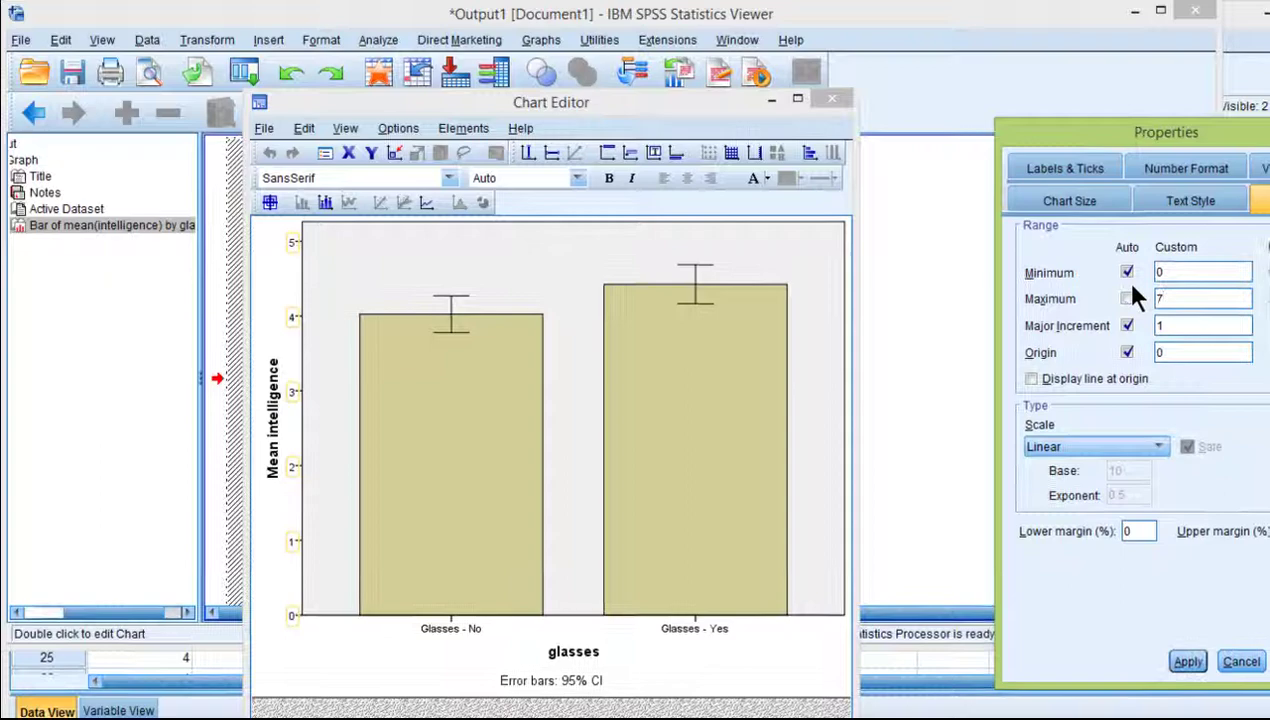
double_click(1121, 263)
type("1")
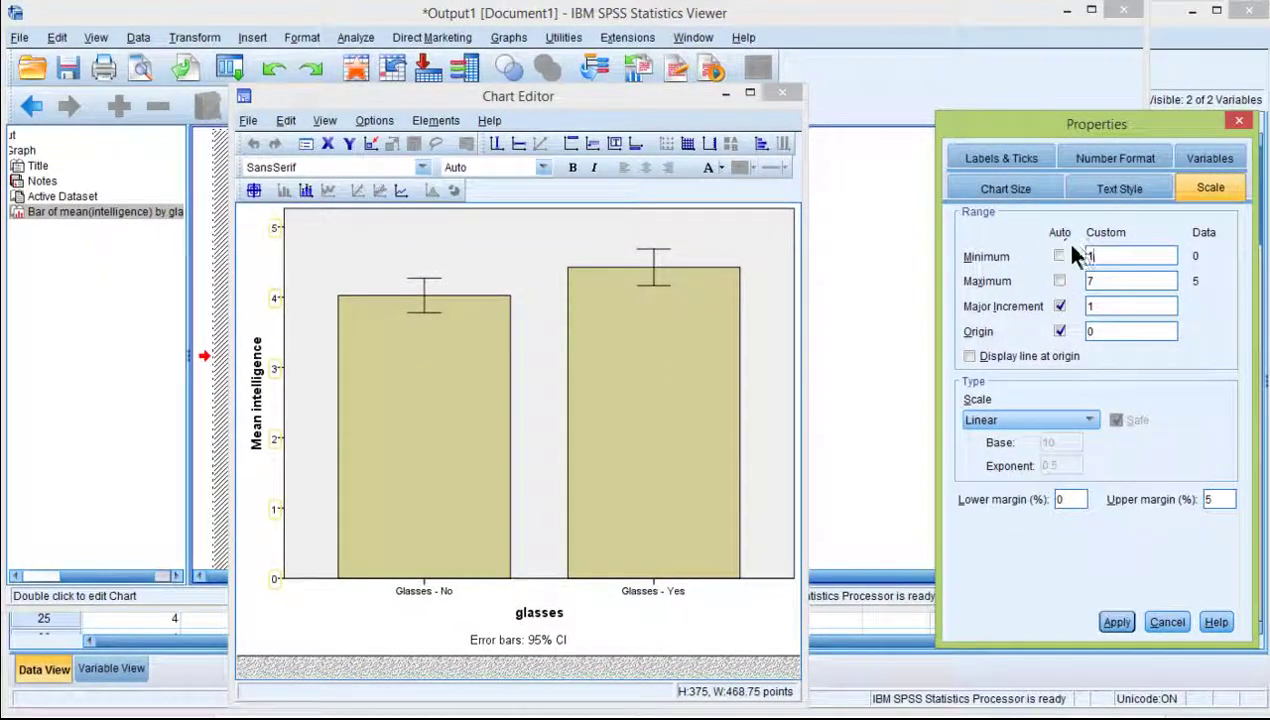
left_click(1115, 621)
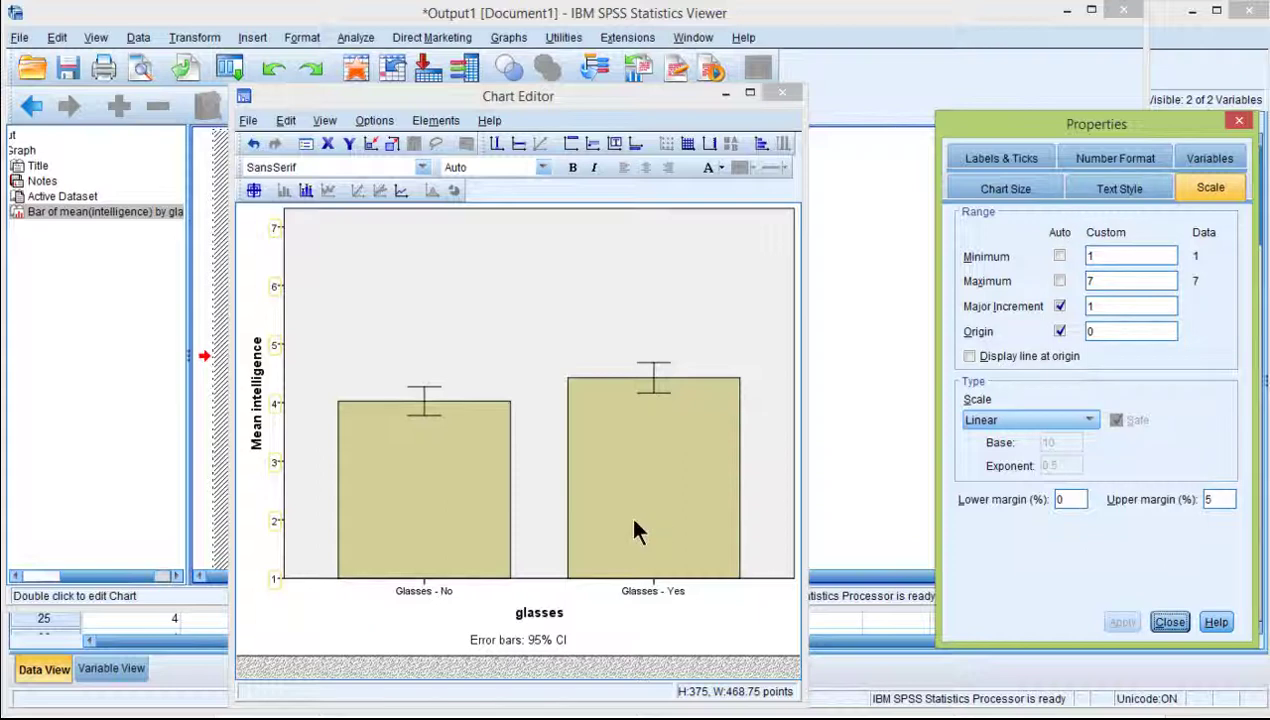
Select both bars and set their Bar Options width to 40%
left_click(678, 505)
left_click(674, 494)
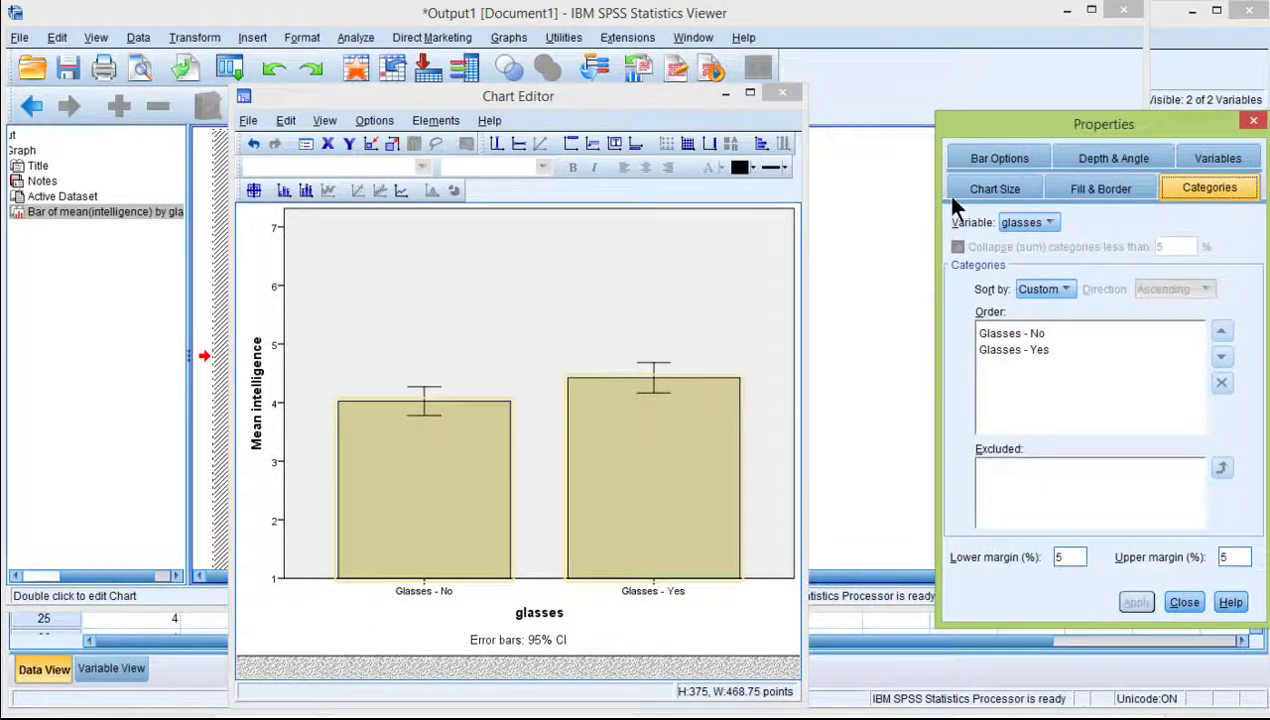
left_click(1017, 160)
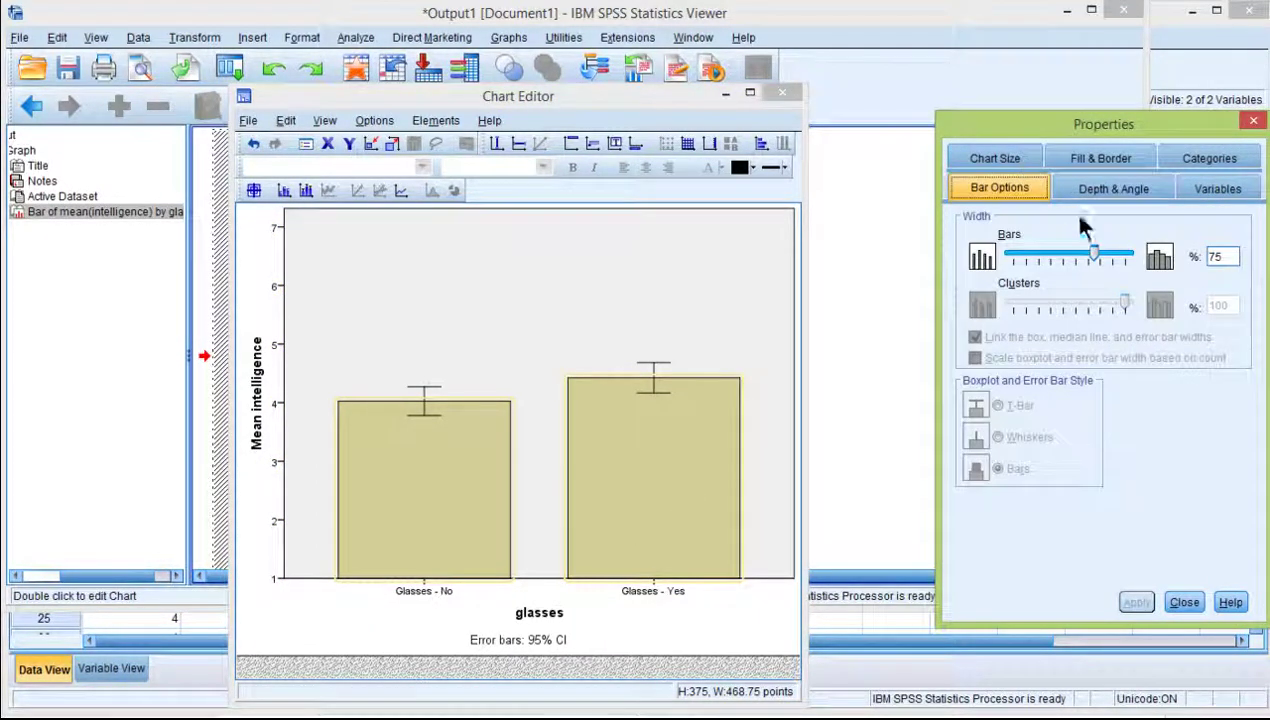
left_click_drag(1093, 250, 1051, 245)
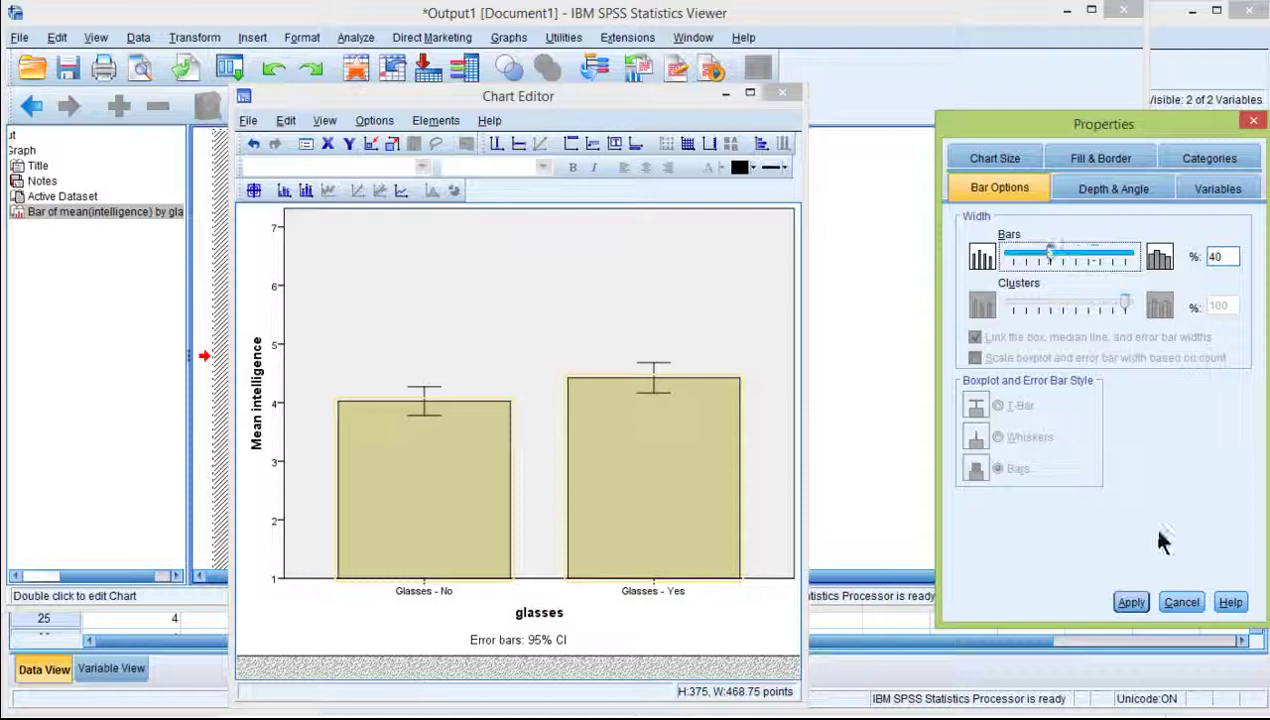
left_click(1131, 602)
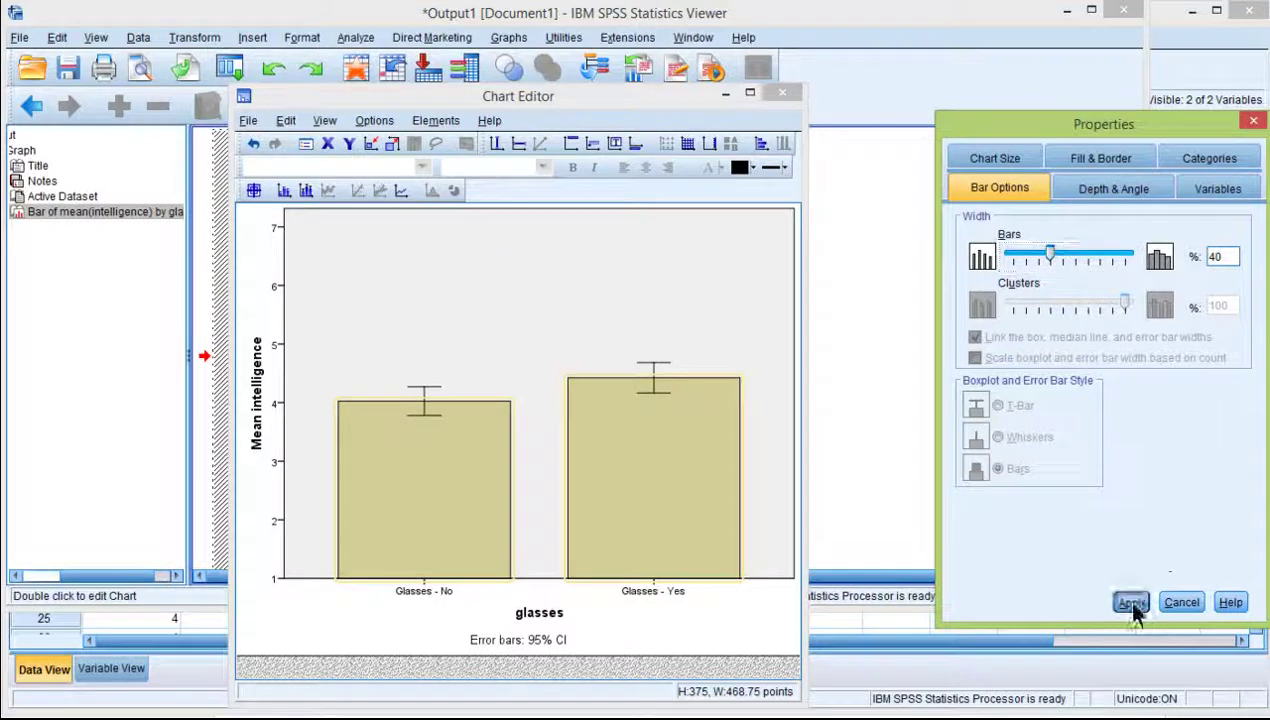
Give the plot area a transparent fill and a transparent border
left_click(502, 295)
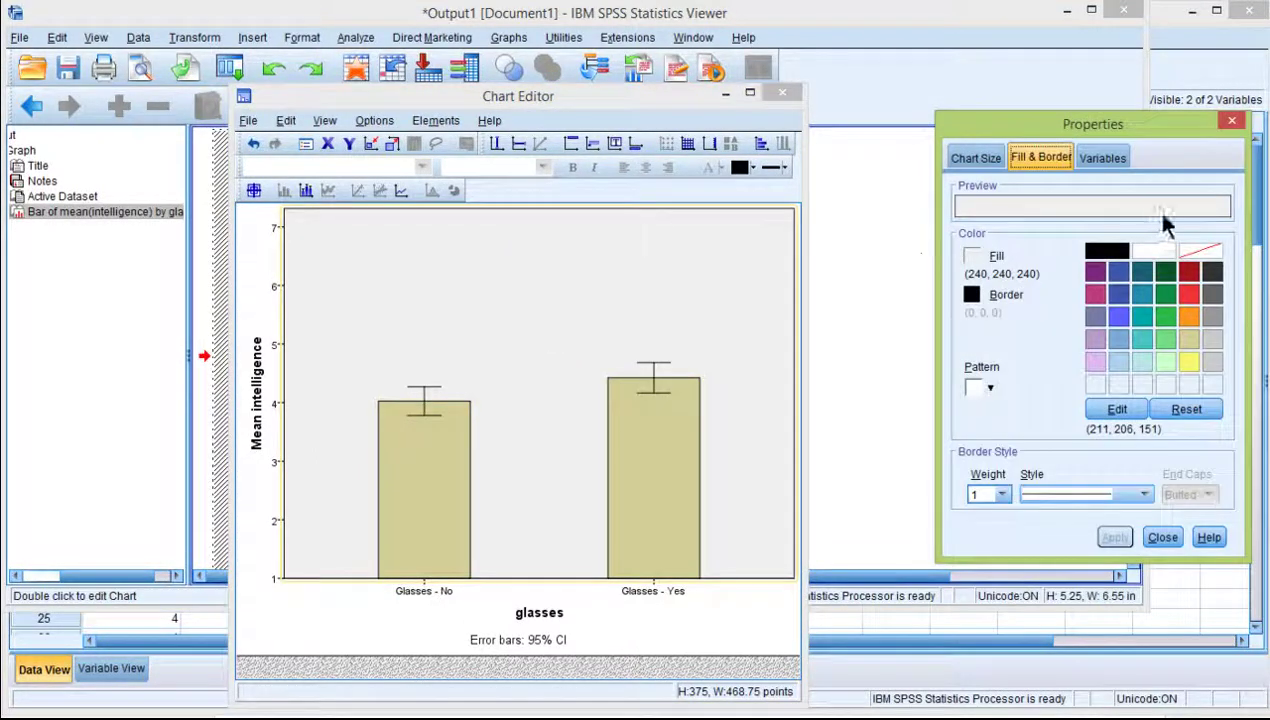
left_click(1216, 252)
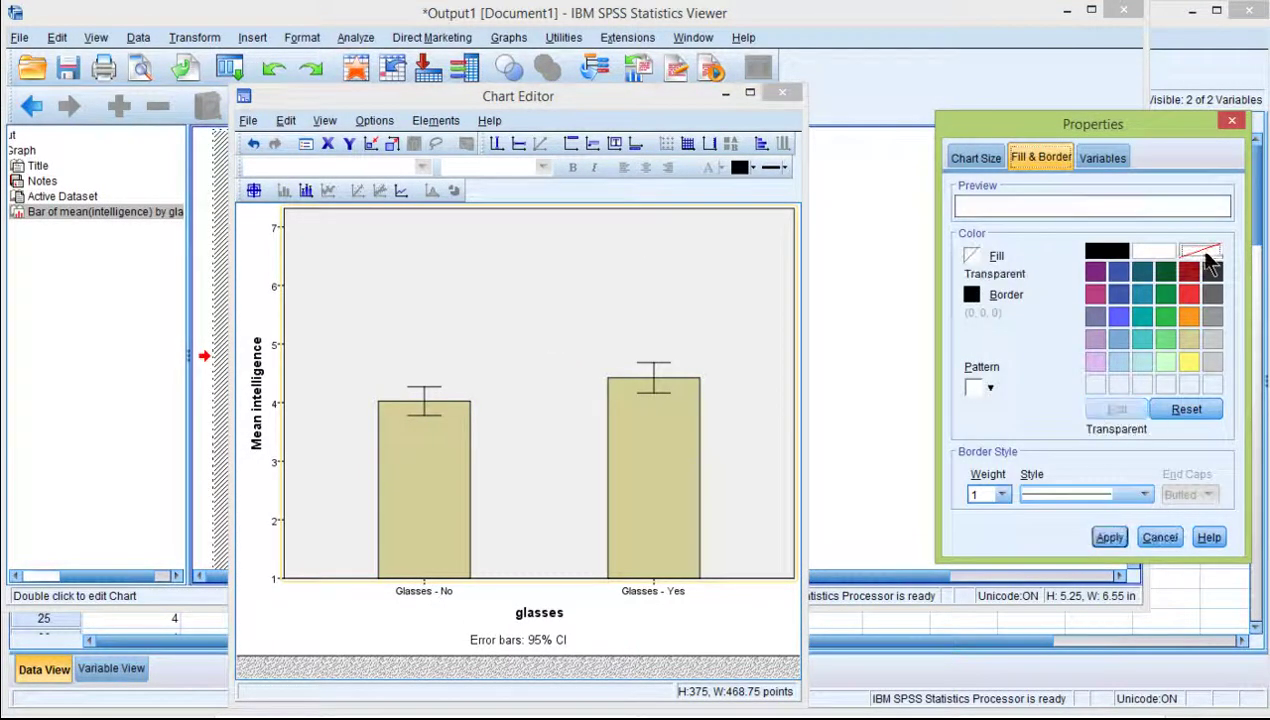
left_click(1110, 540)
left_click(971, 294)
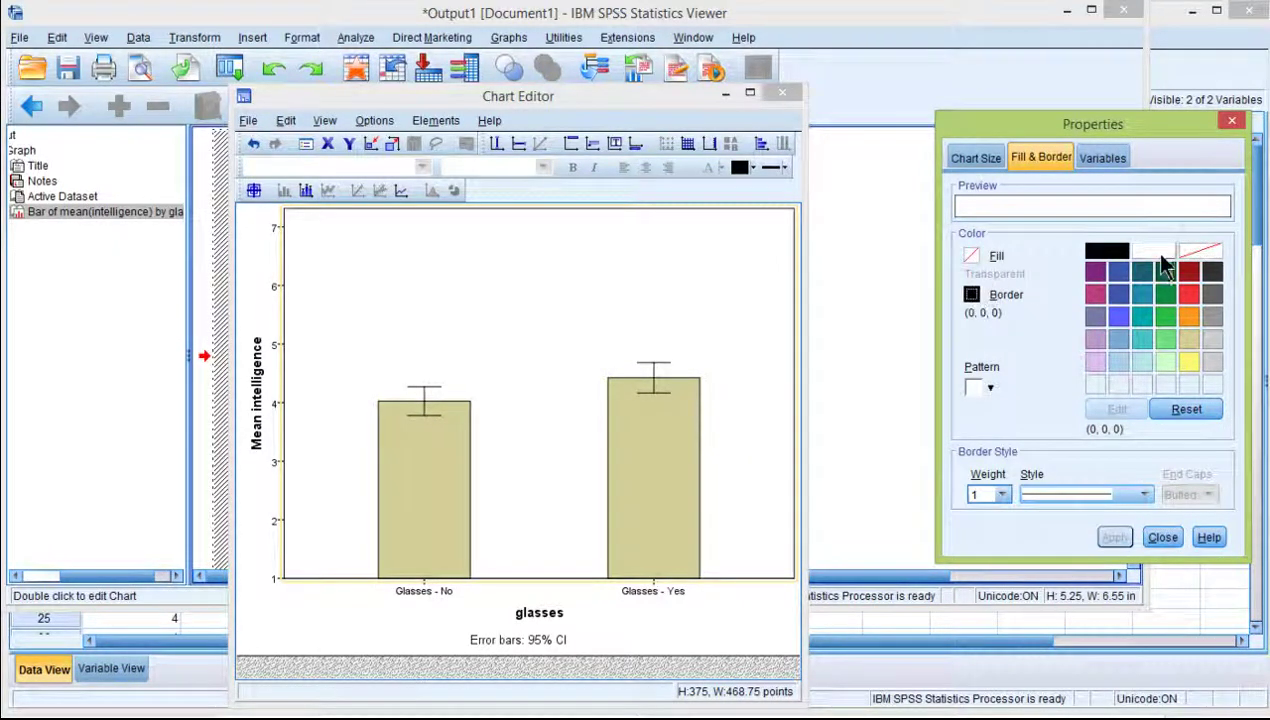
left_click(1199, 252)
left_click(1110, 537)
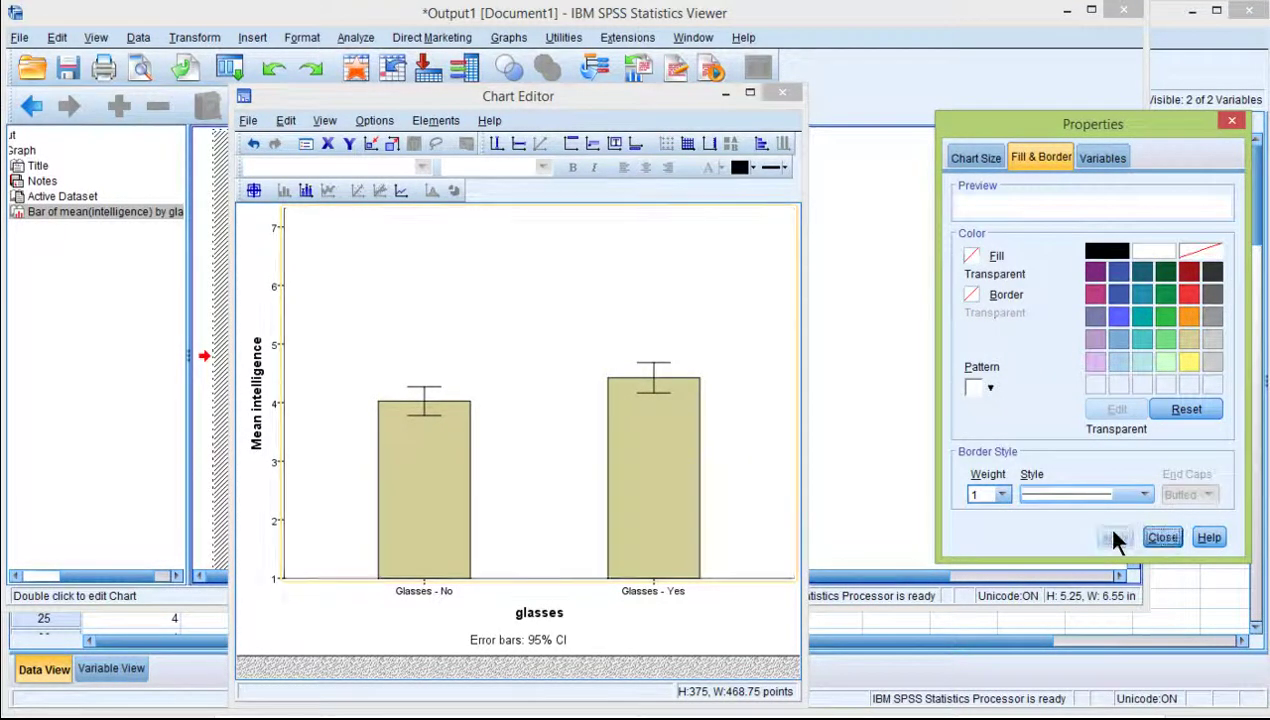
left_click(539, 645)
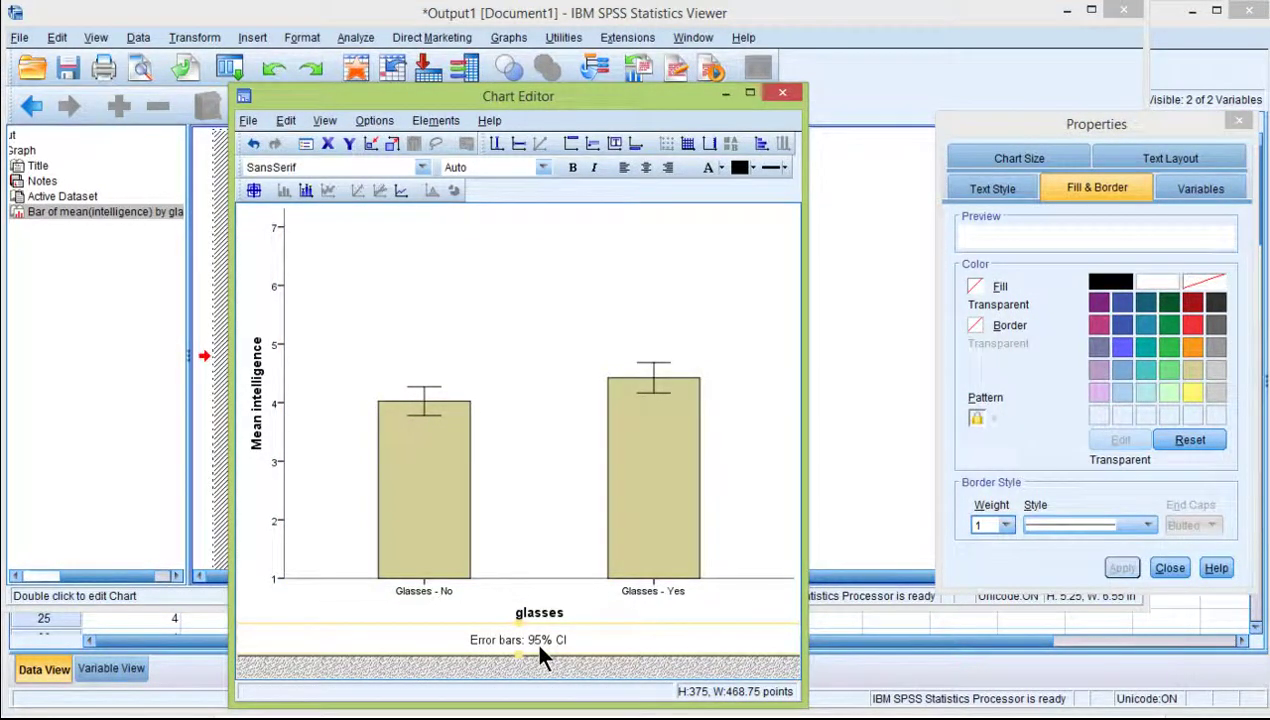
Delete the 'Error bars: 95% CI' caption text
left_click(539, 647)
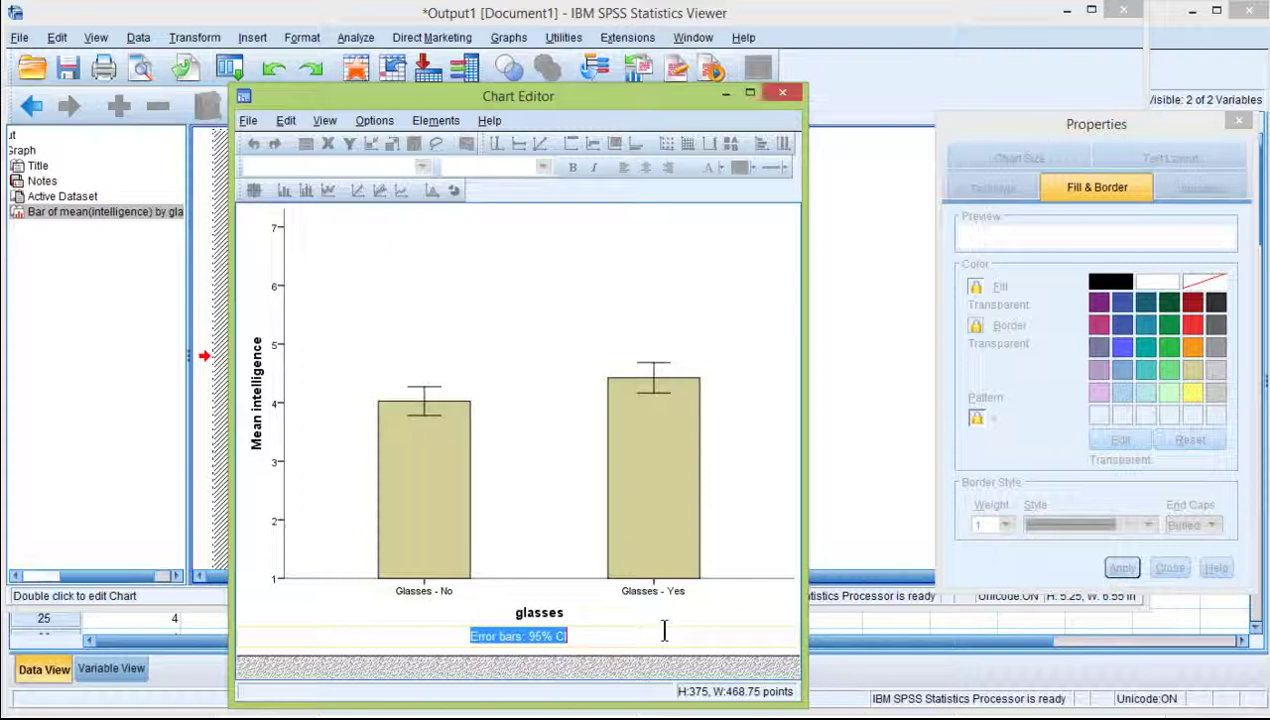
key("Delete")
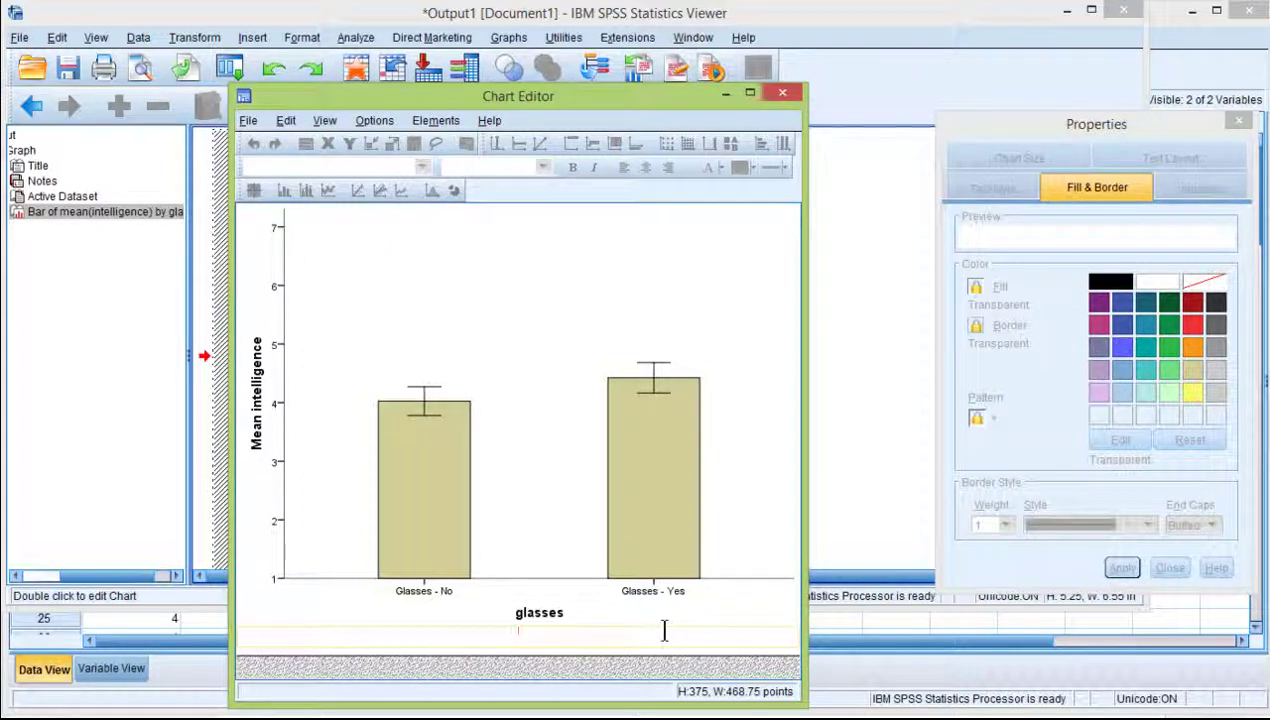
left_click(570, 607)
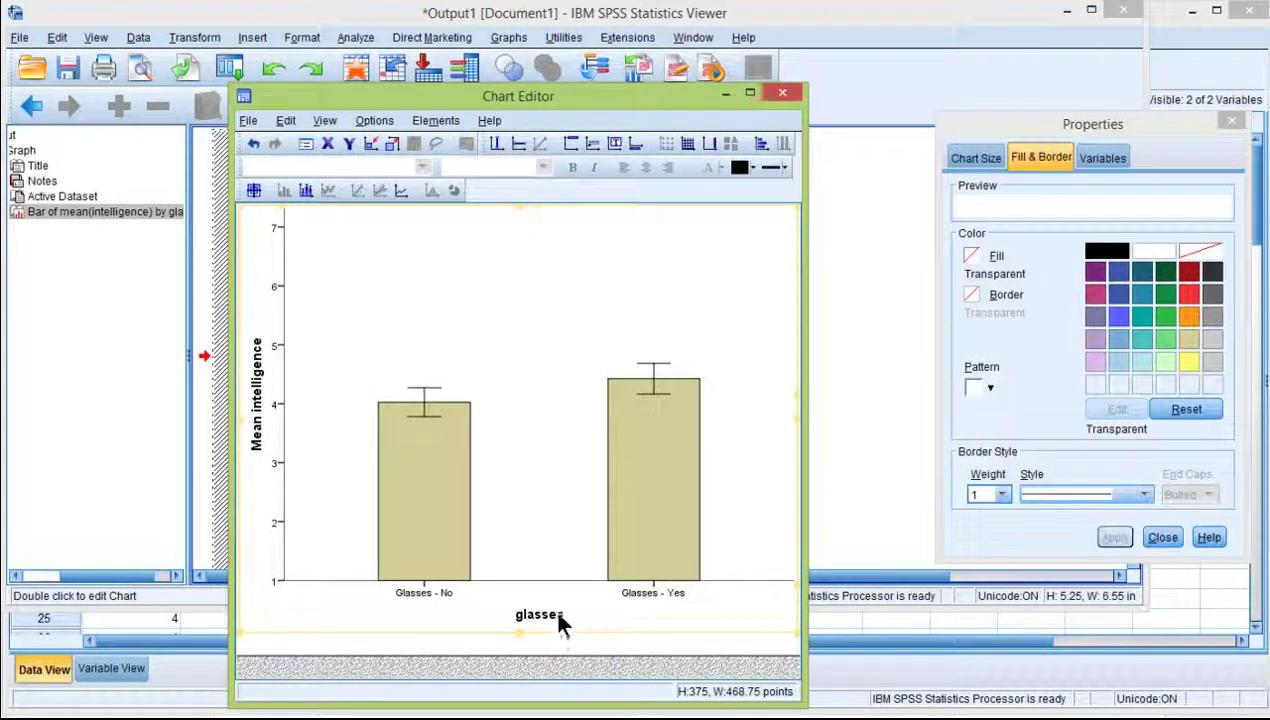
Erase the 'glasses' axis title
left_click(556, 616)
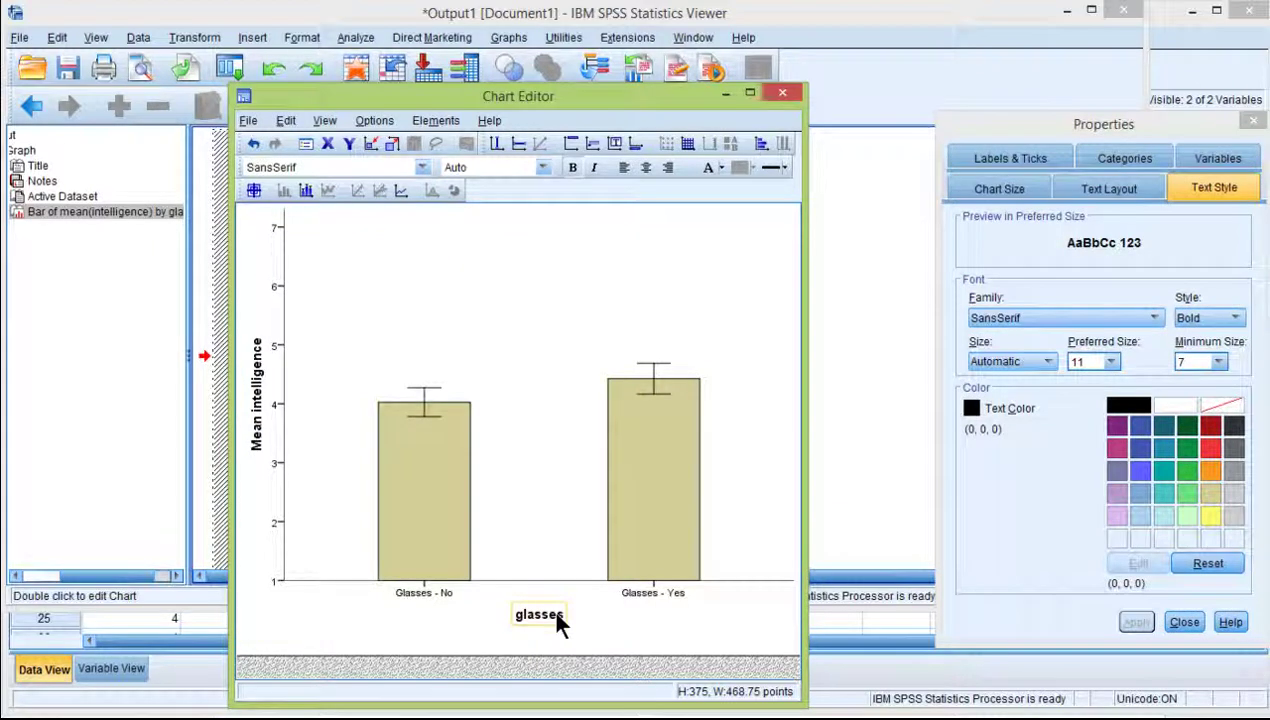
left_click(552, 614)
key("BackSpace")
key("BackSpace")
key("BackSpace")
key("BackSpace")
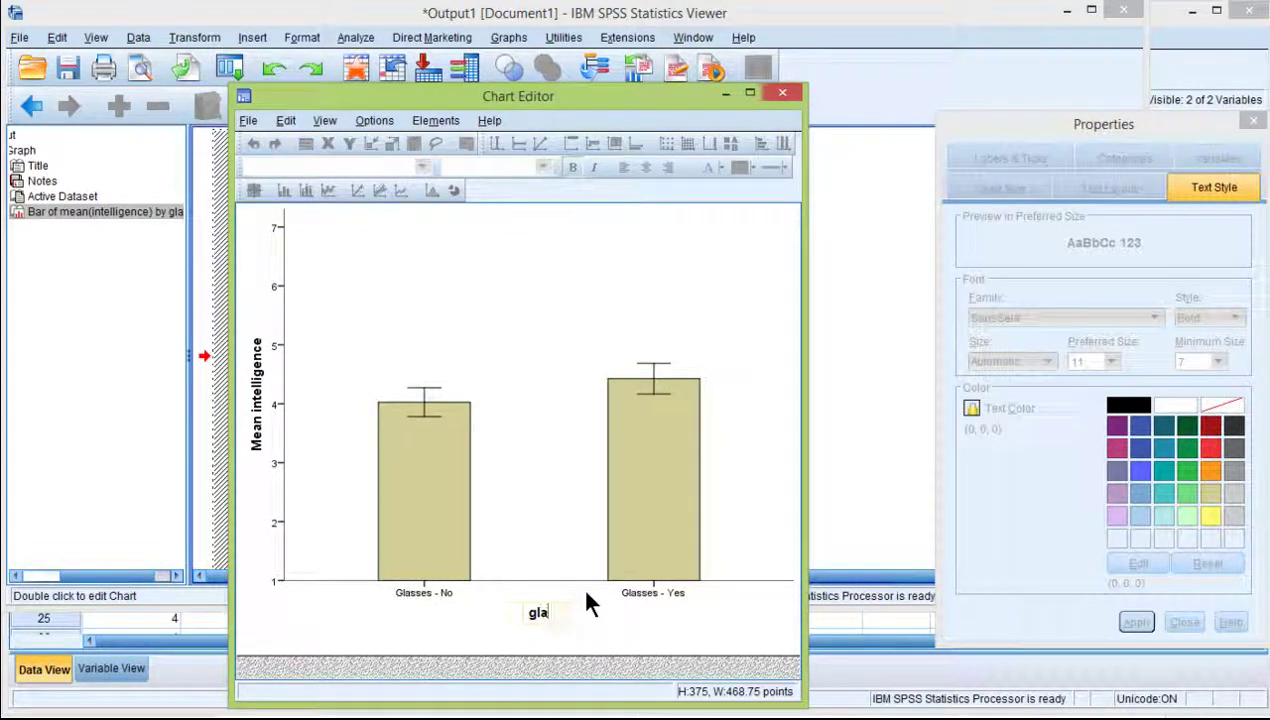
key("BackSpace")
key("BackSpace")
key("BackSpace")
key("Return")
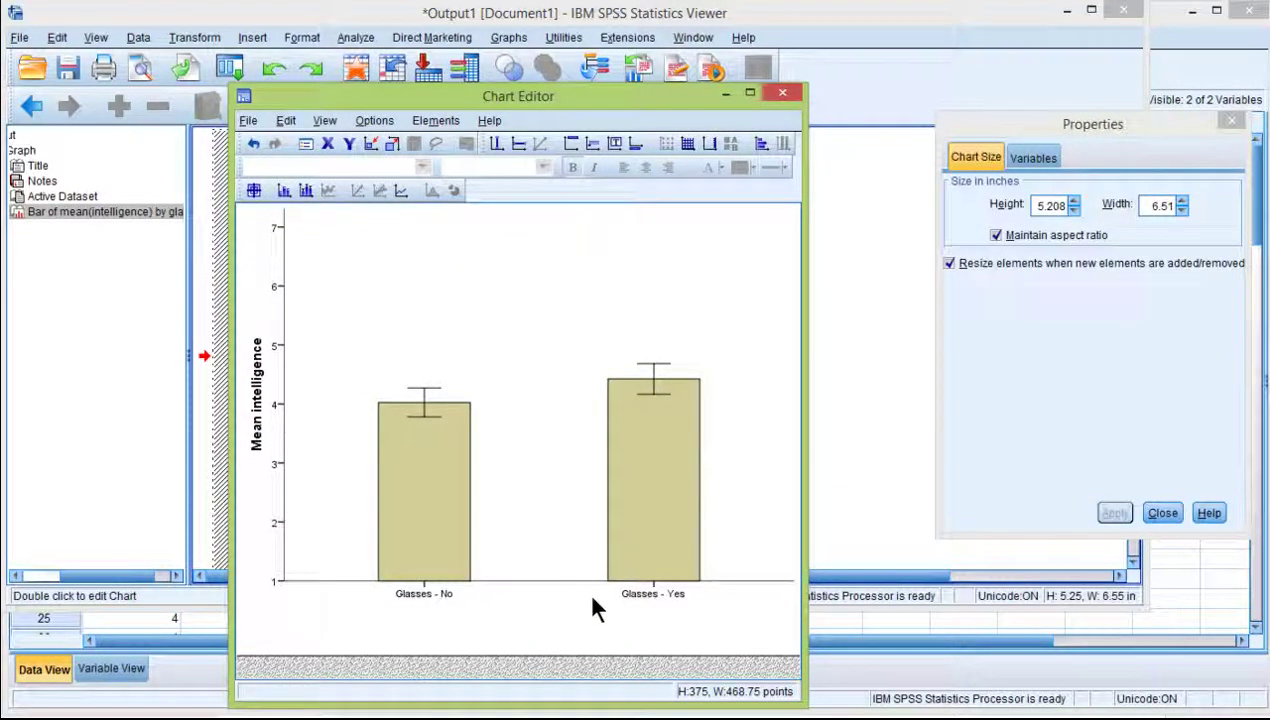
Set the category labels' text style to size 12, Bold
left_click(418, 596)
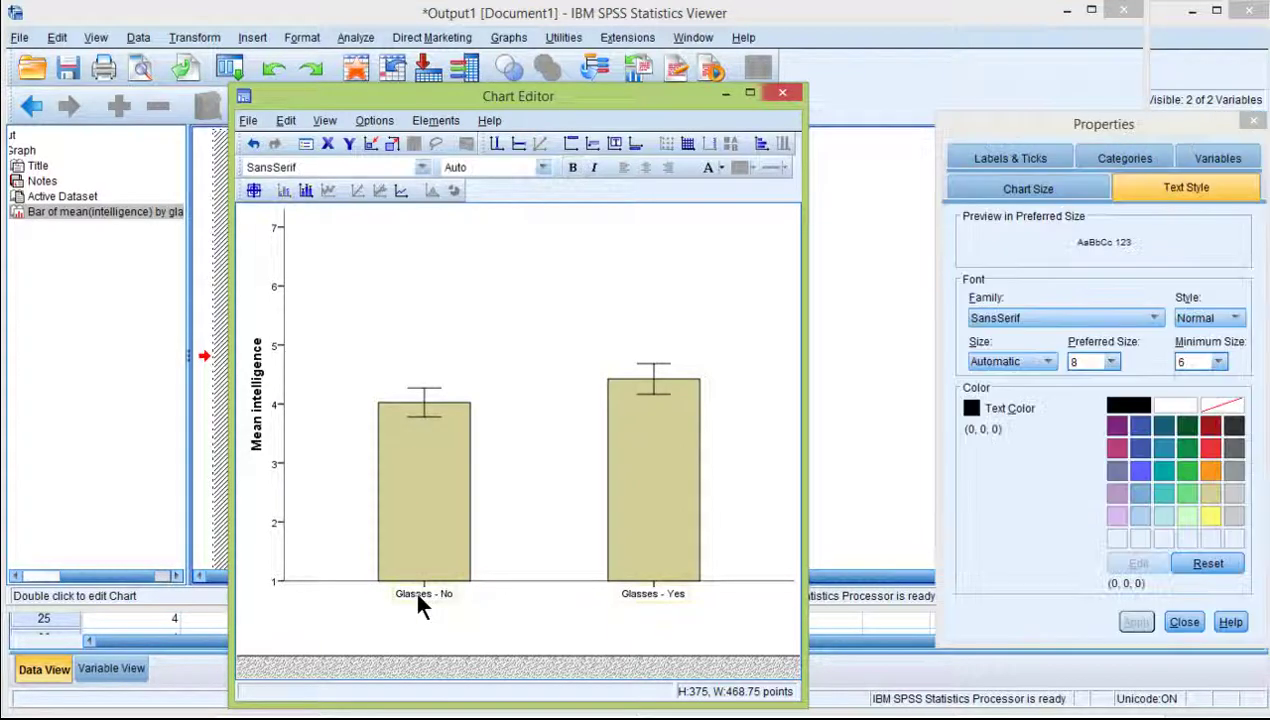
left_click(1112, 362)
left_click(1097, 418)
left_click(1205, 318)
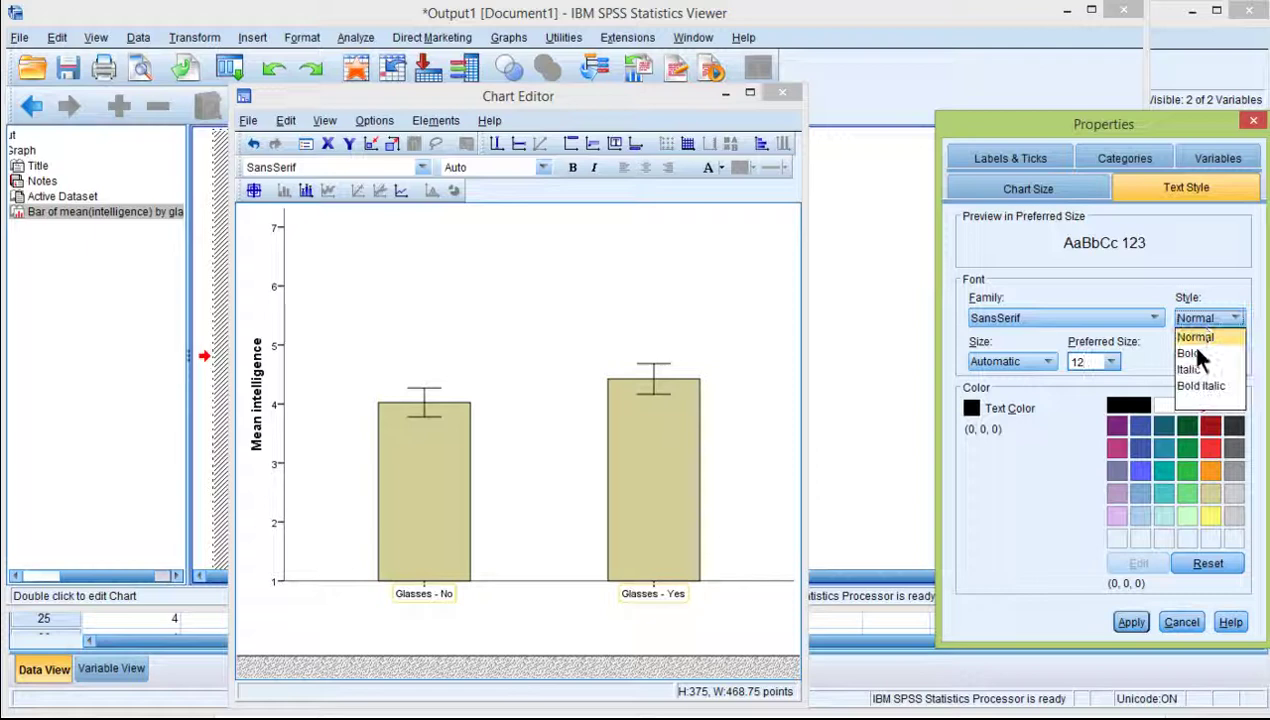
left_click(1195, 354)
left_click(1127, 619)
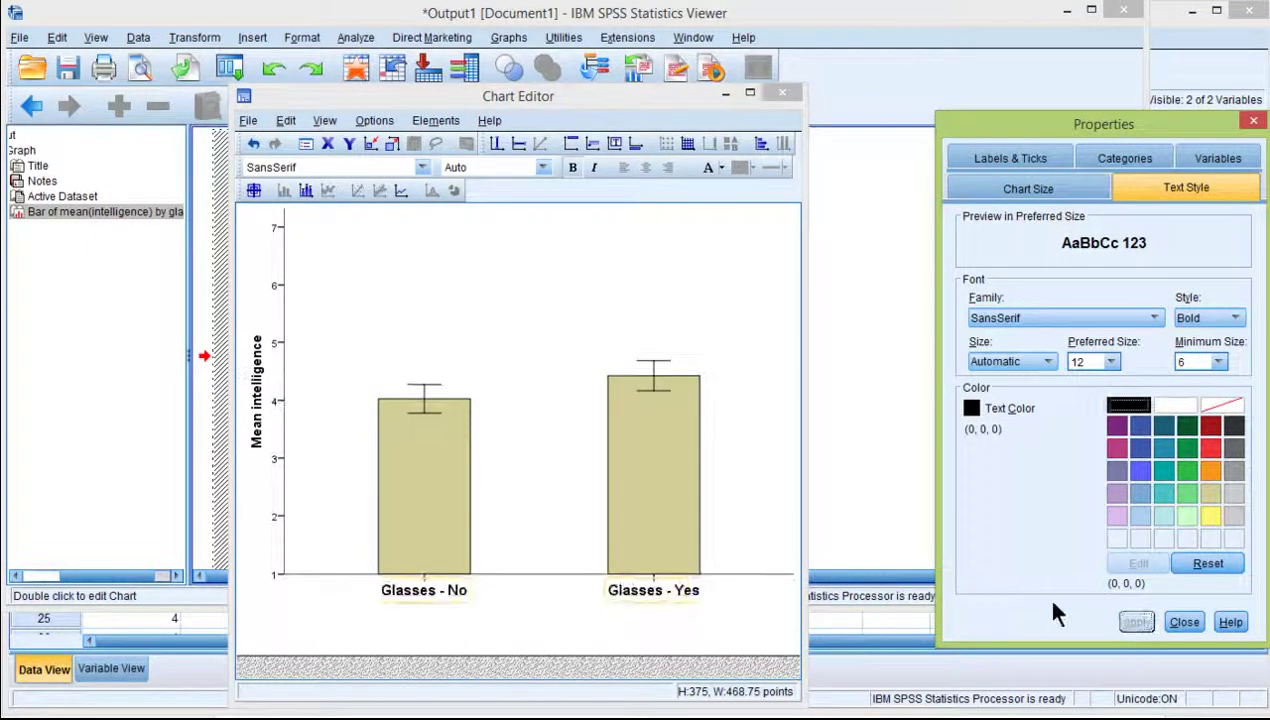
Edit the vertical axis title text to read 'Intelligence Rating'
left_click(265, 373)
left_click(263, 373)
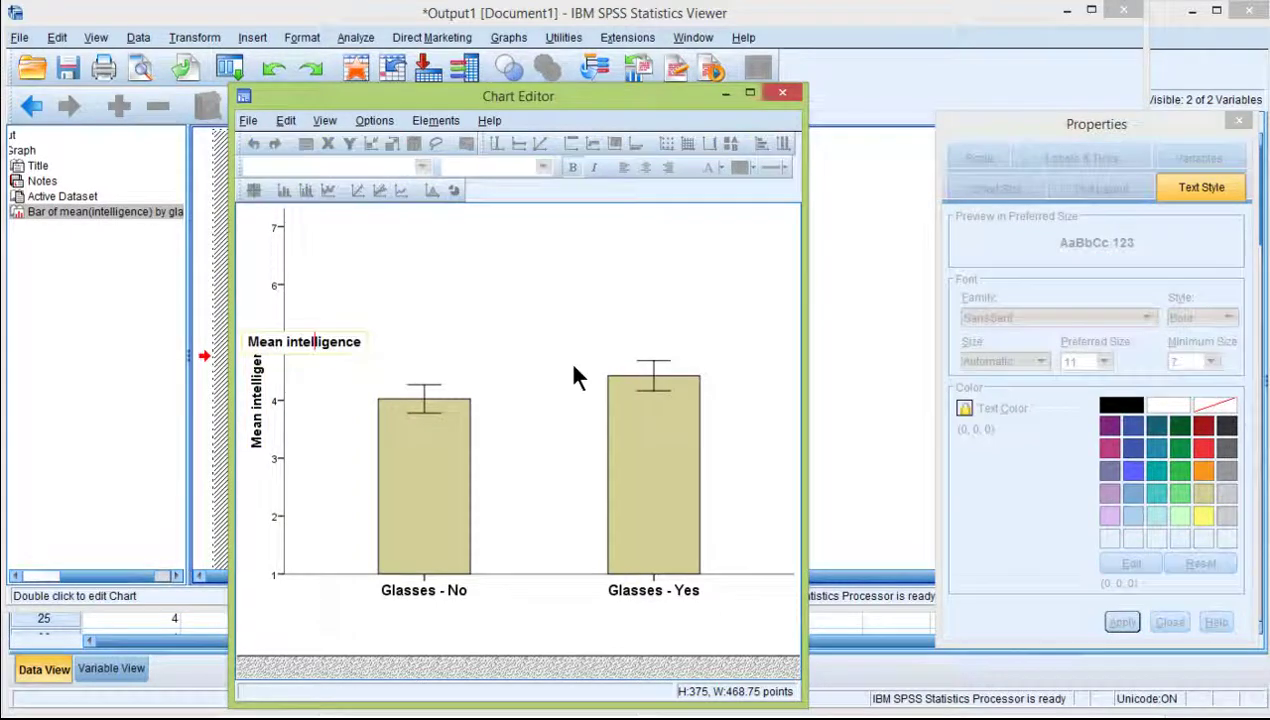
key("Left")
key("Left")
key("Left")
key("Left")
key("Left")
key("Left")
key("shift+Home")
key("BackSpace")
key("Delete")
type("I")
key("End")
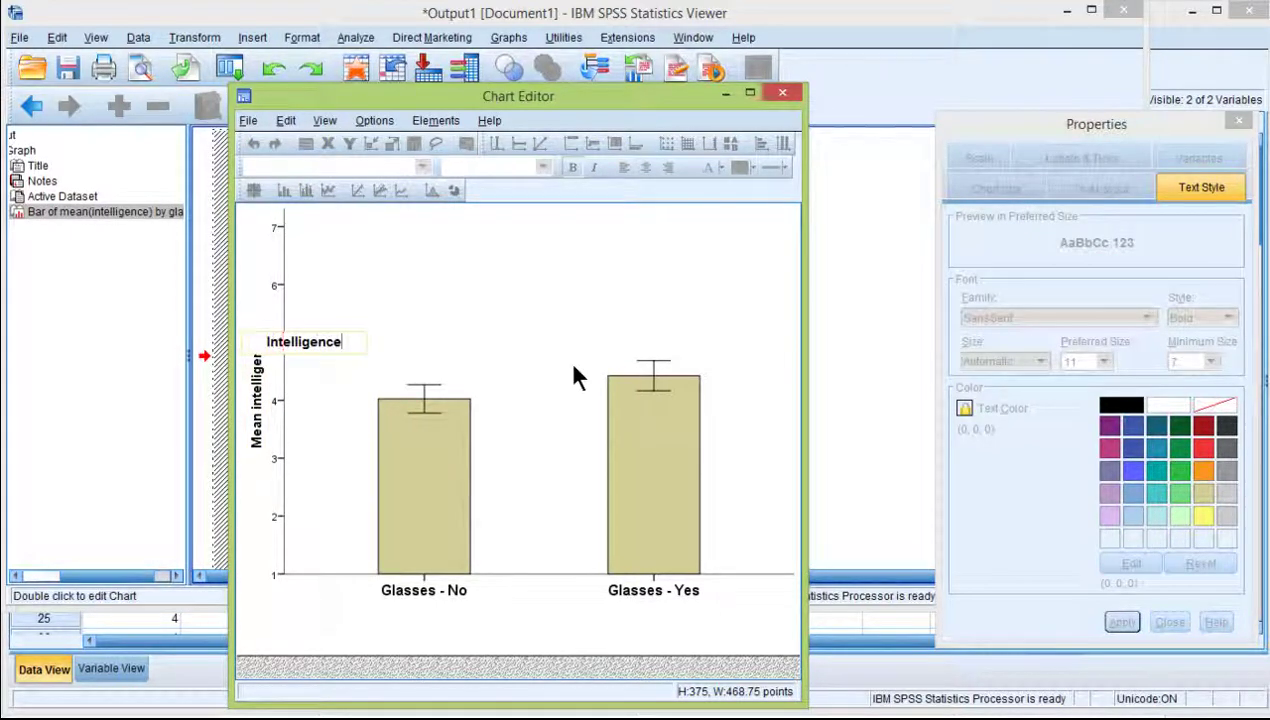
type("Raing")
key("BackSpace")
key("BackSpace")
key("BackSpace")
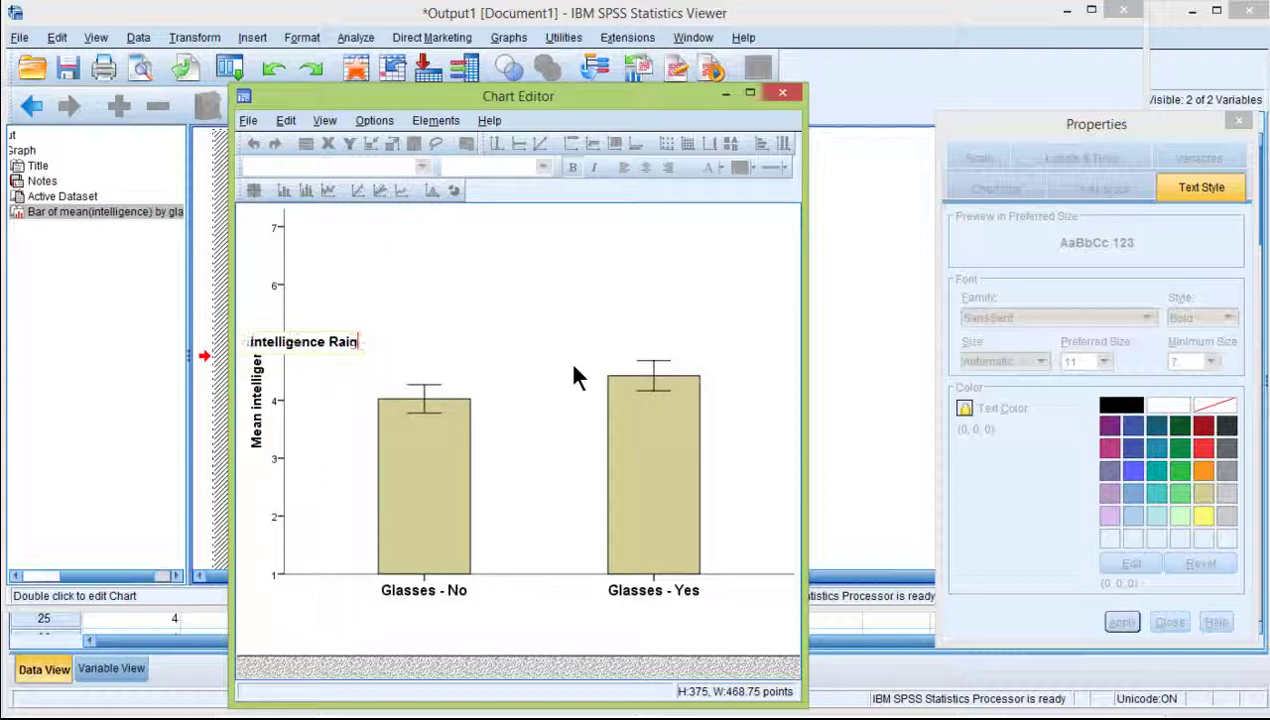
type("ting")
key("Return")
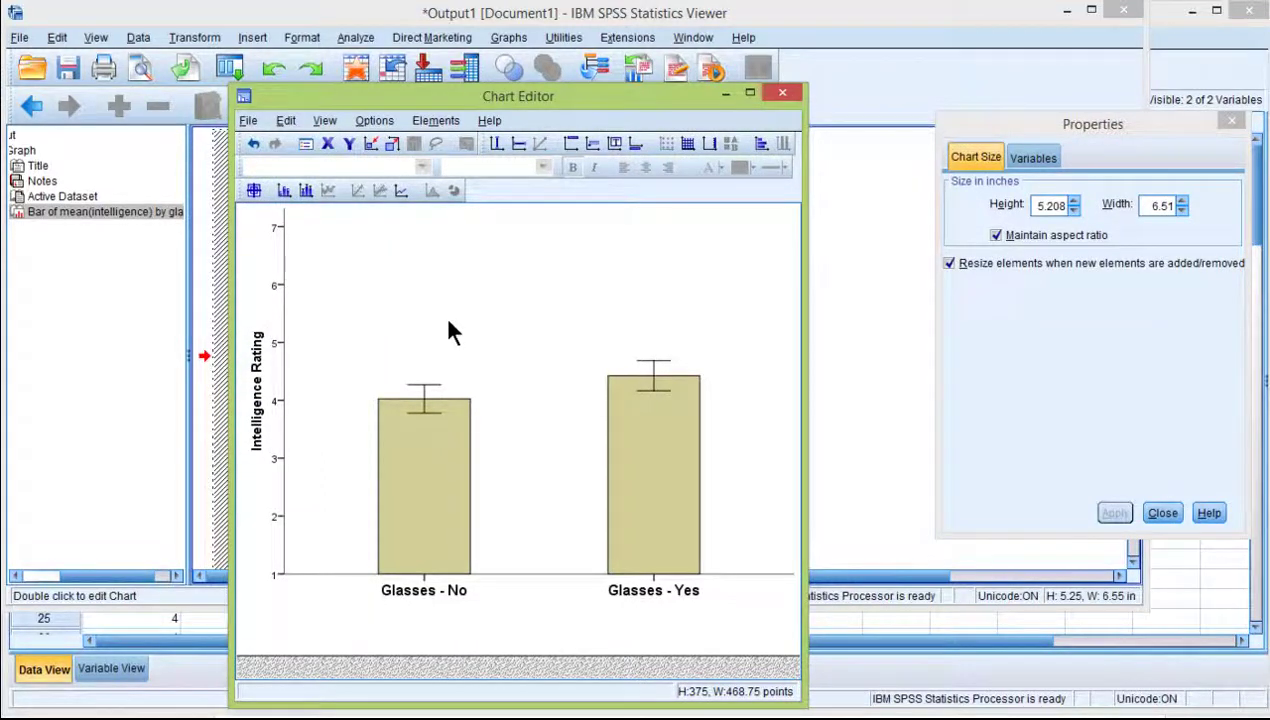
Resize the chart to 4 by 4 inches in its Chart Size properties
left_click(448, 332)
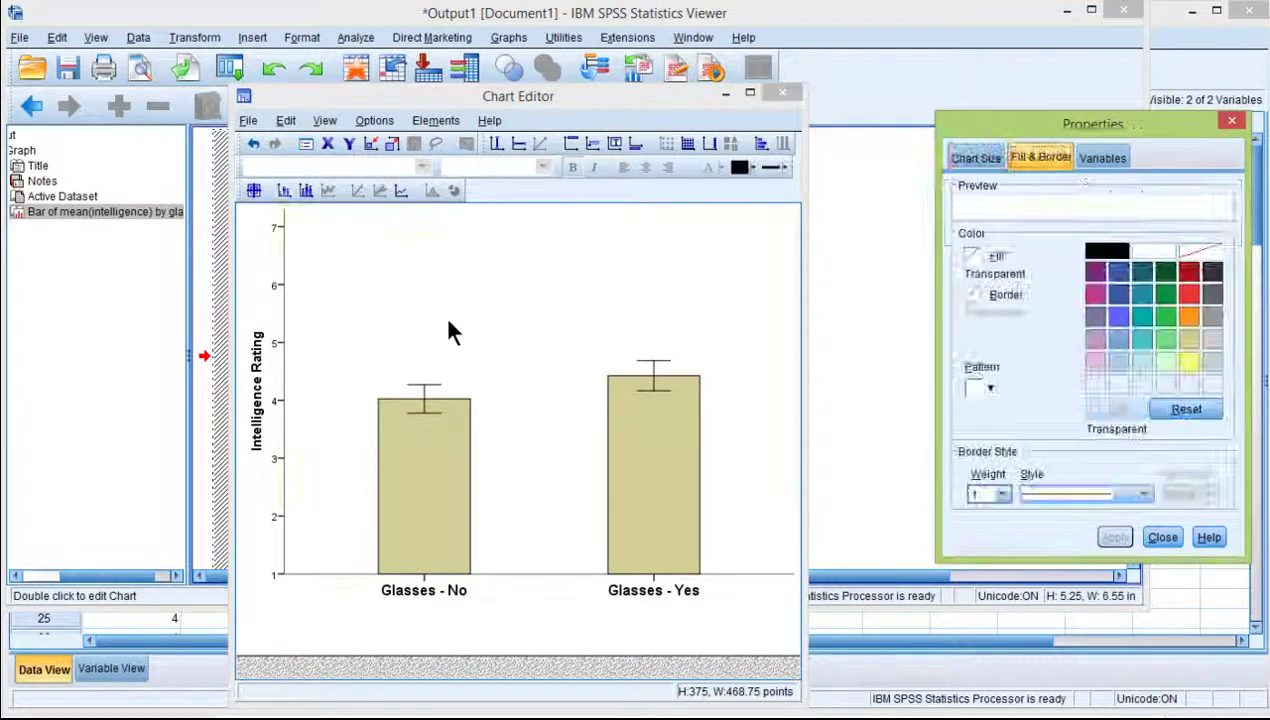
left_click(977, 162)
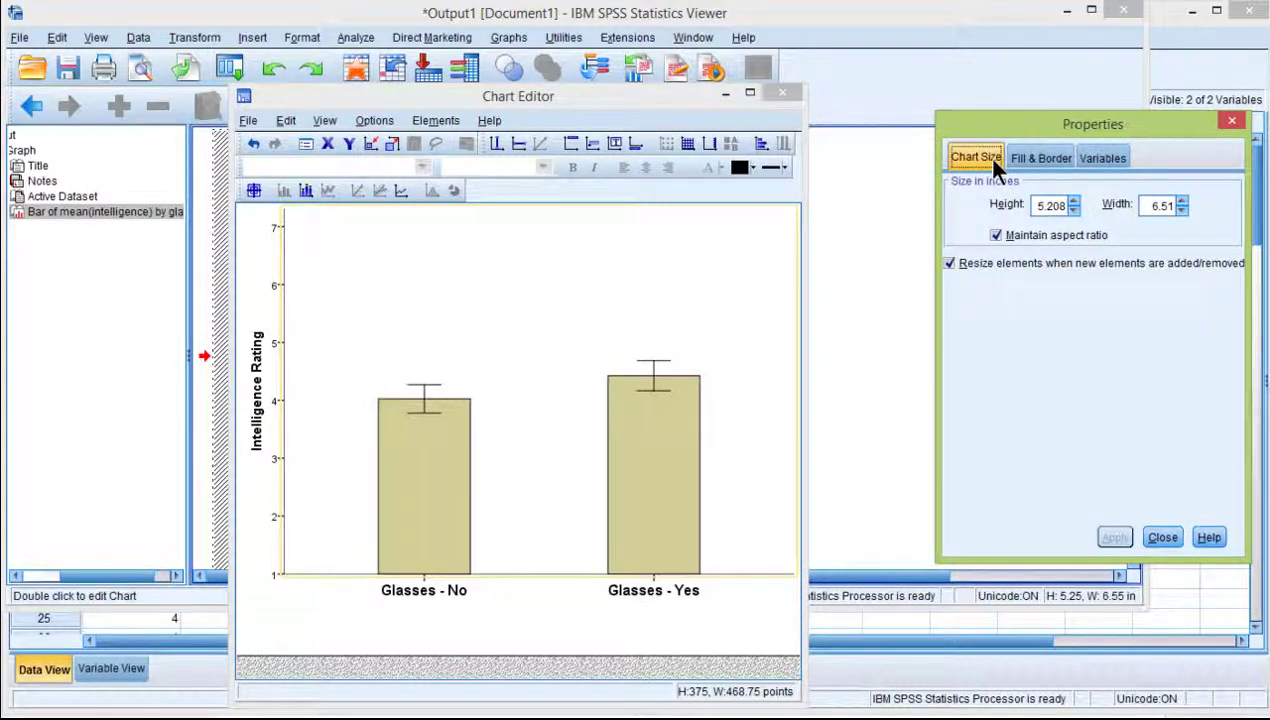
left_click(1037, 240)
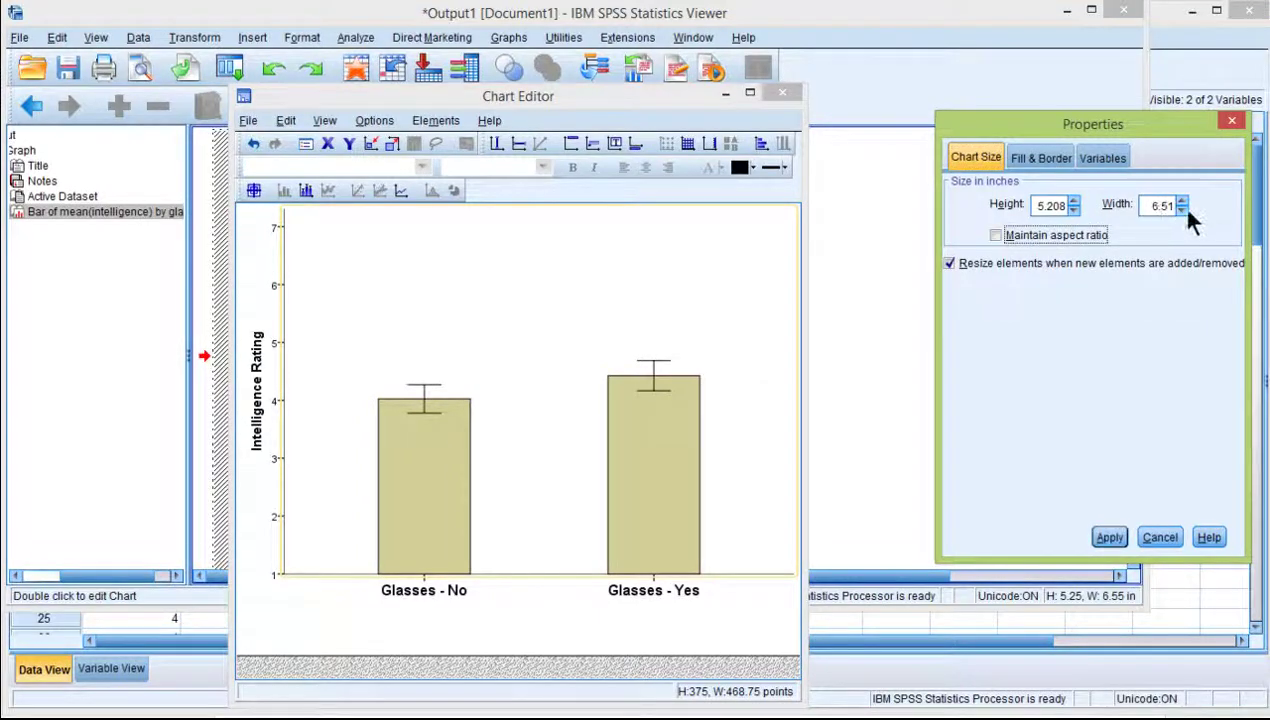
key("shift+Tab")
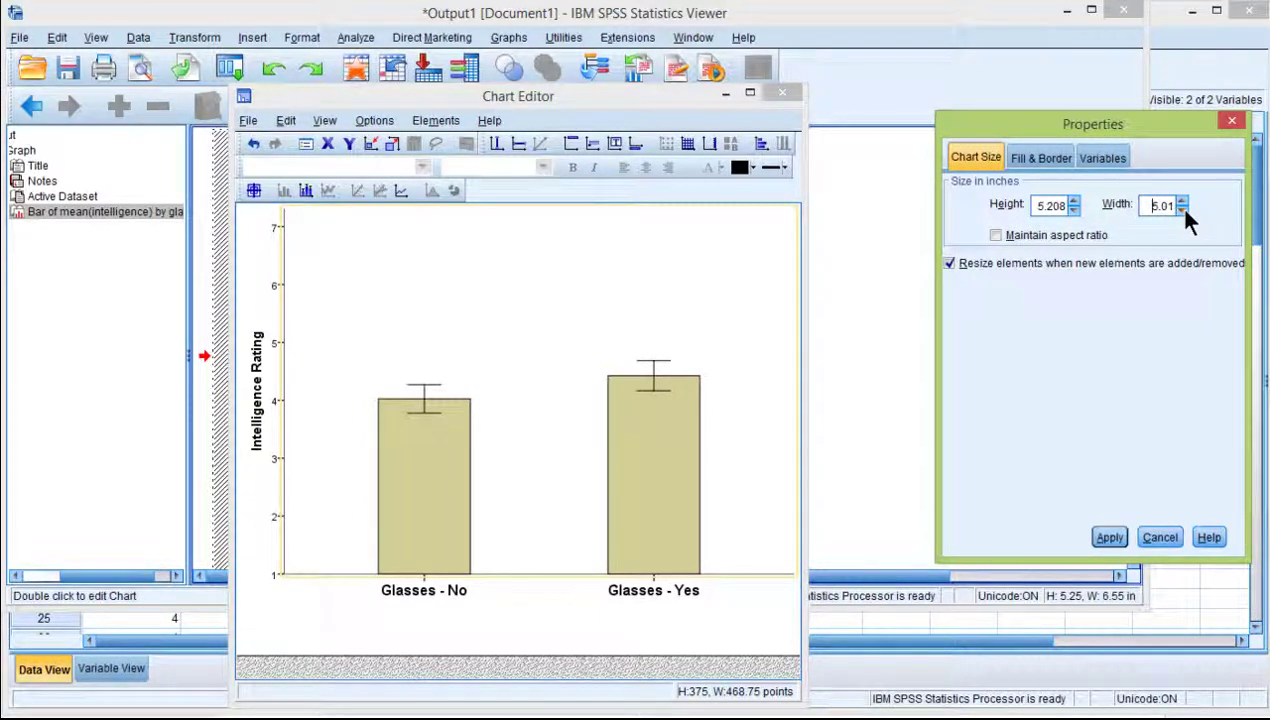
left_click(1108, 538)
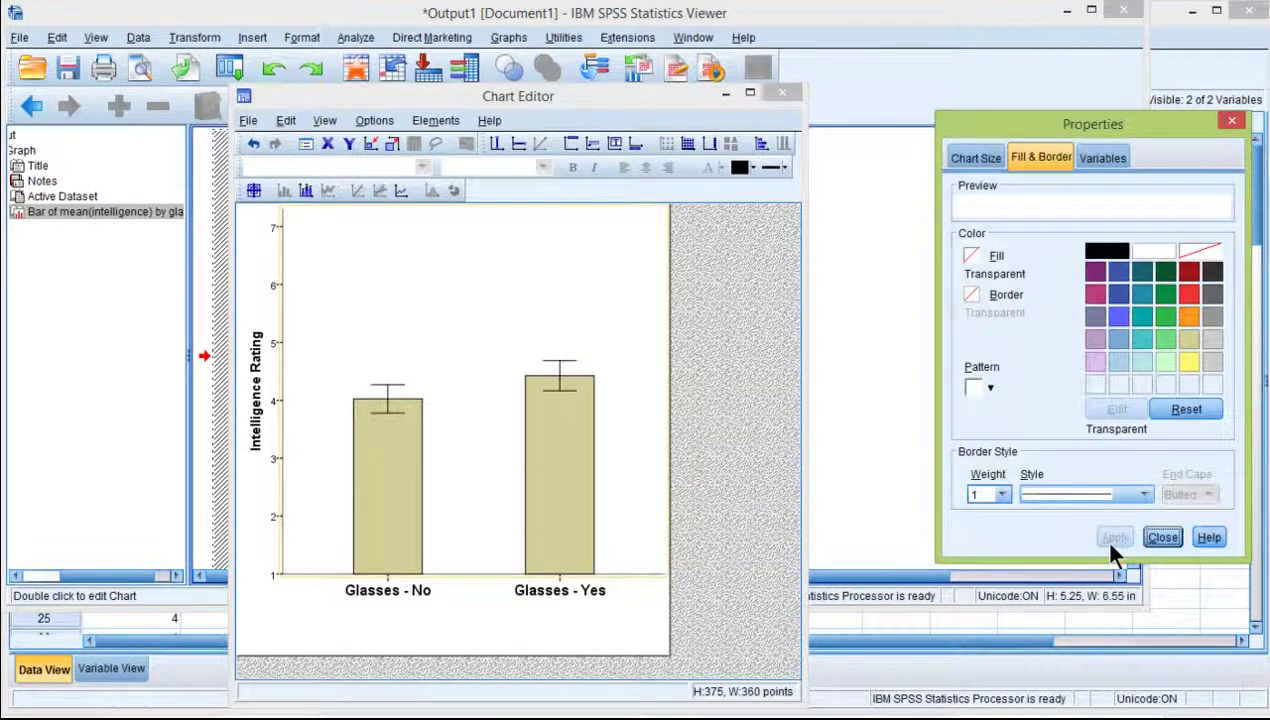
left_click(981, 157)
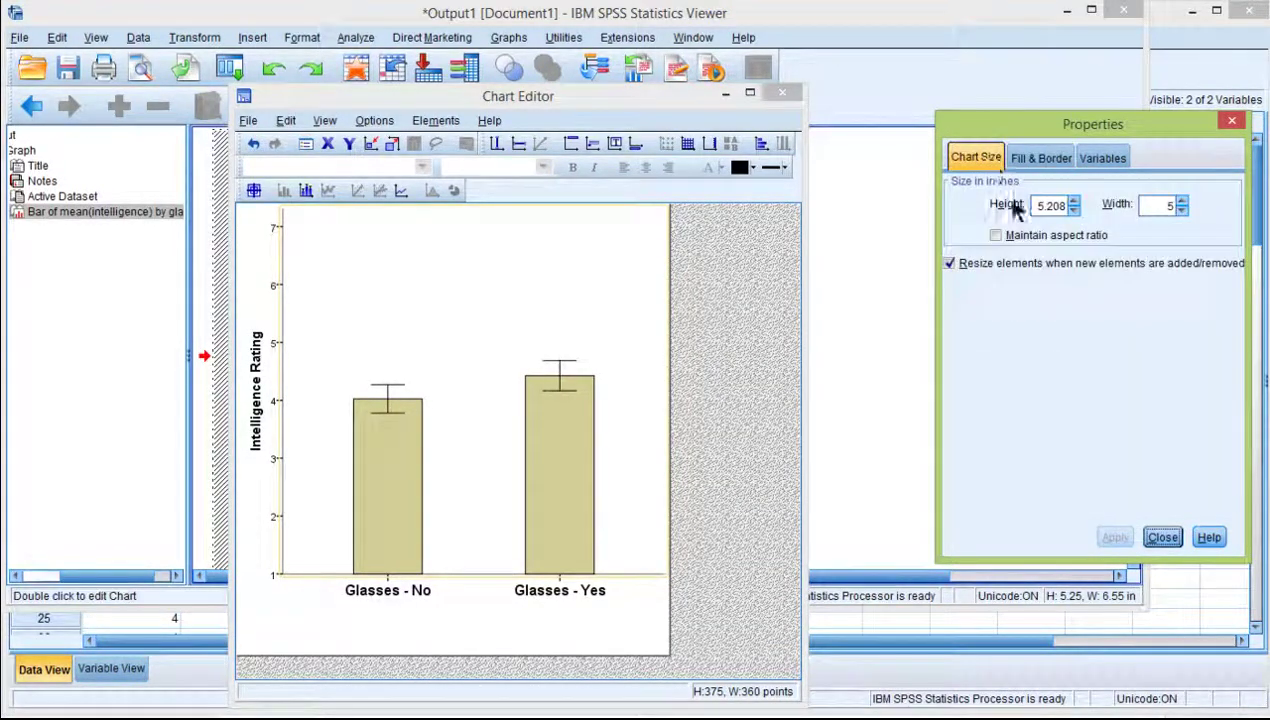
left_click(1015, 235)
left_click_drag(1036, 205, 1185, 205)
type("4")
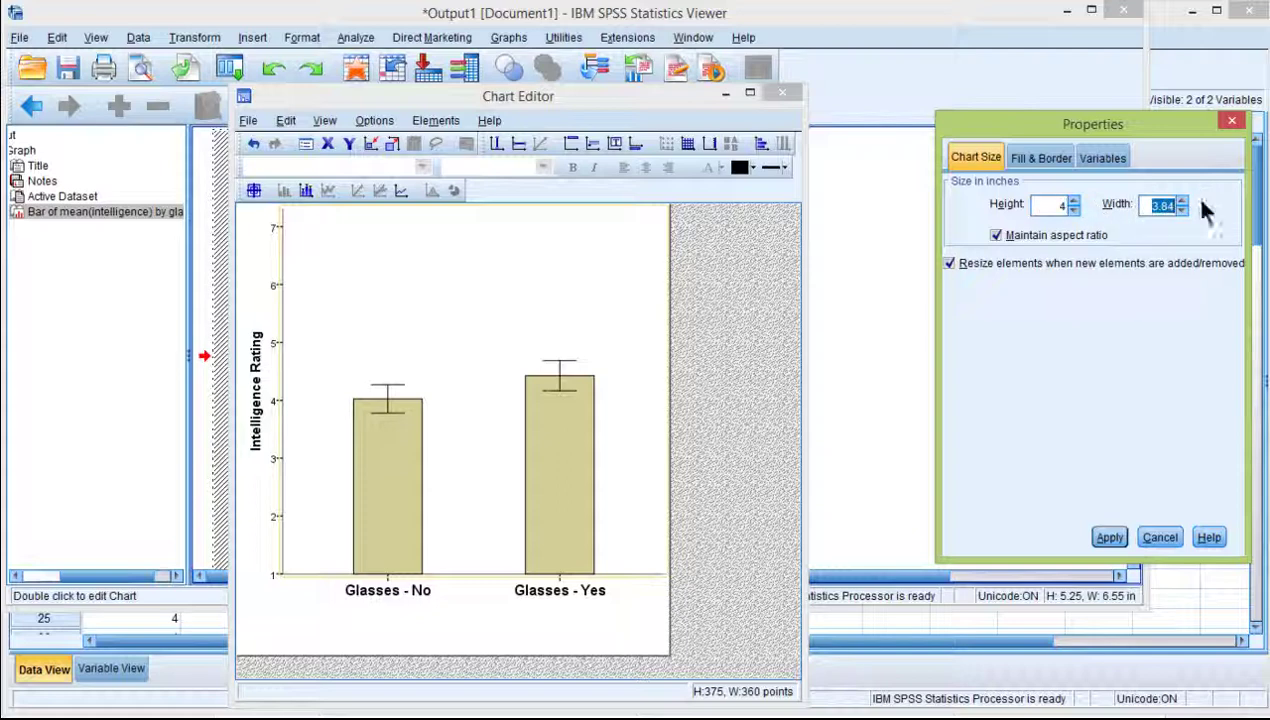
type("4")
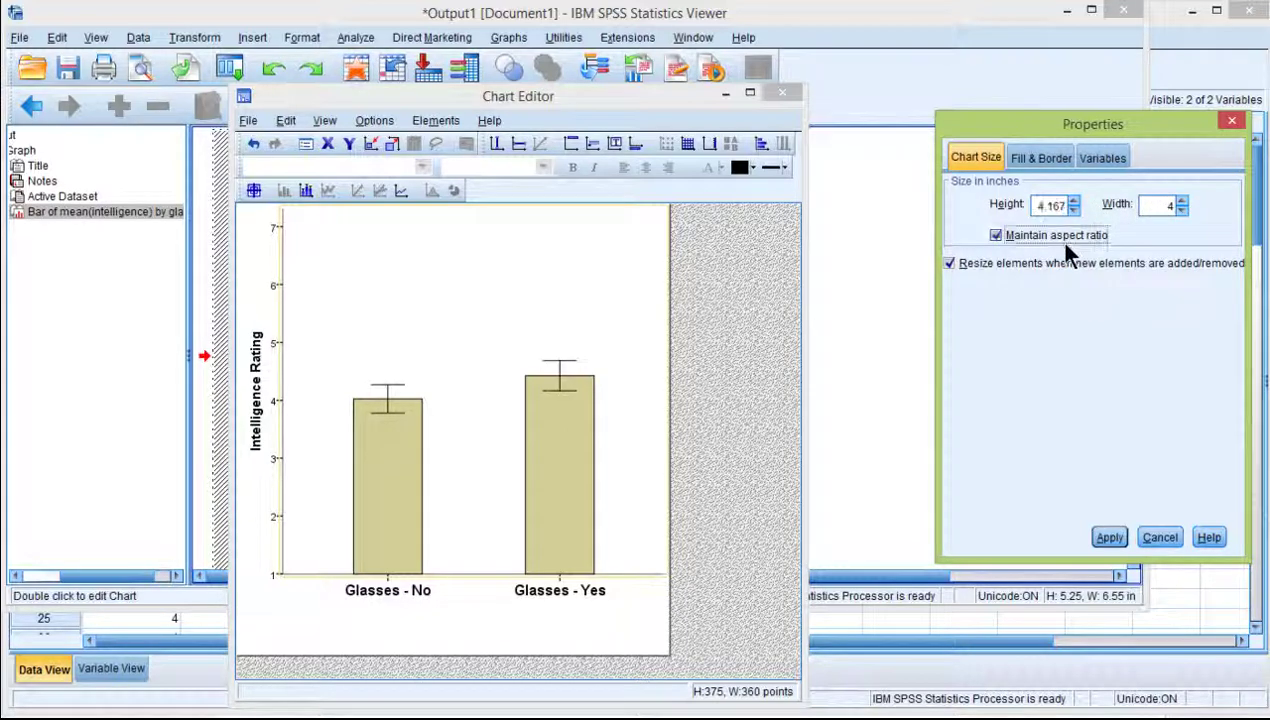
left_click(1058, 236)
left_click_drag(1036, 205, 1097, 207)
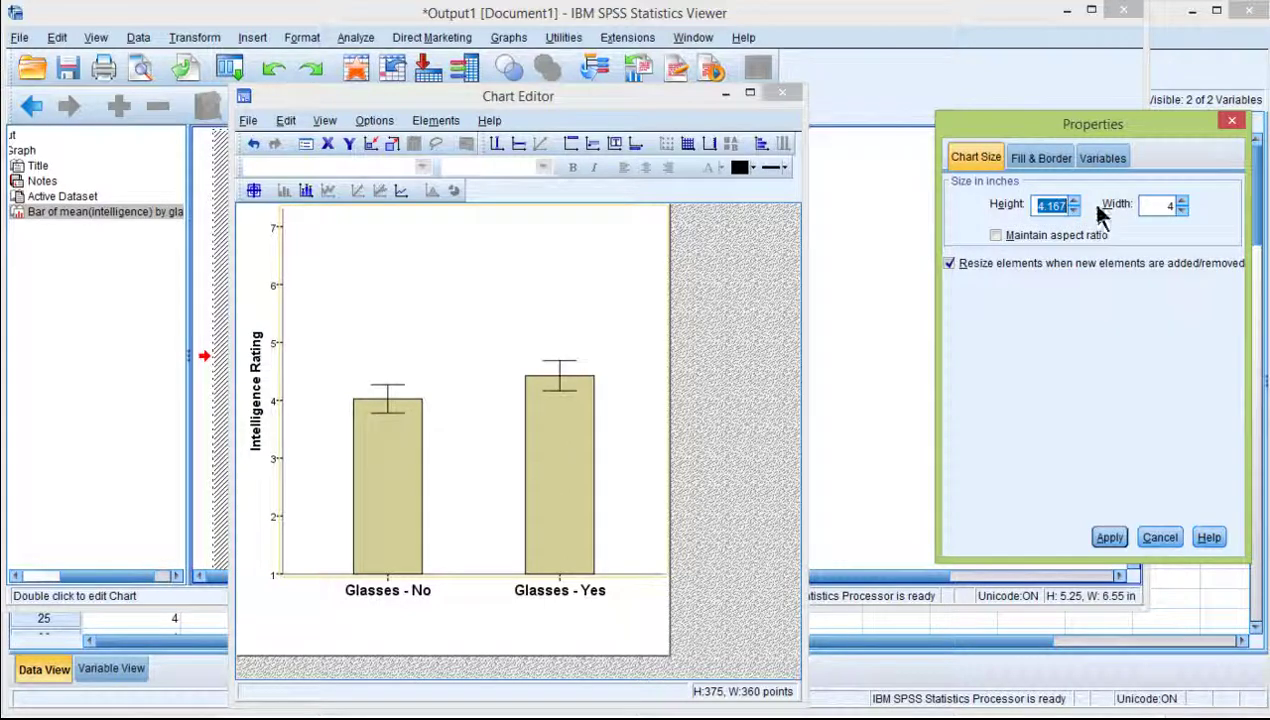
type("4")
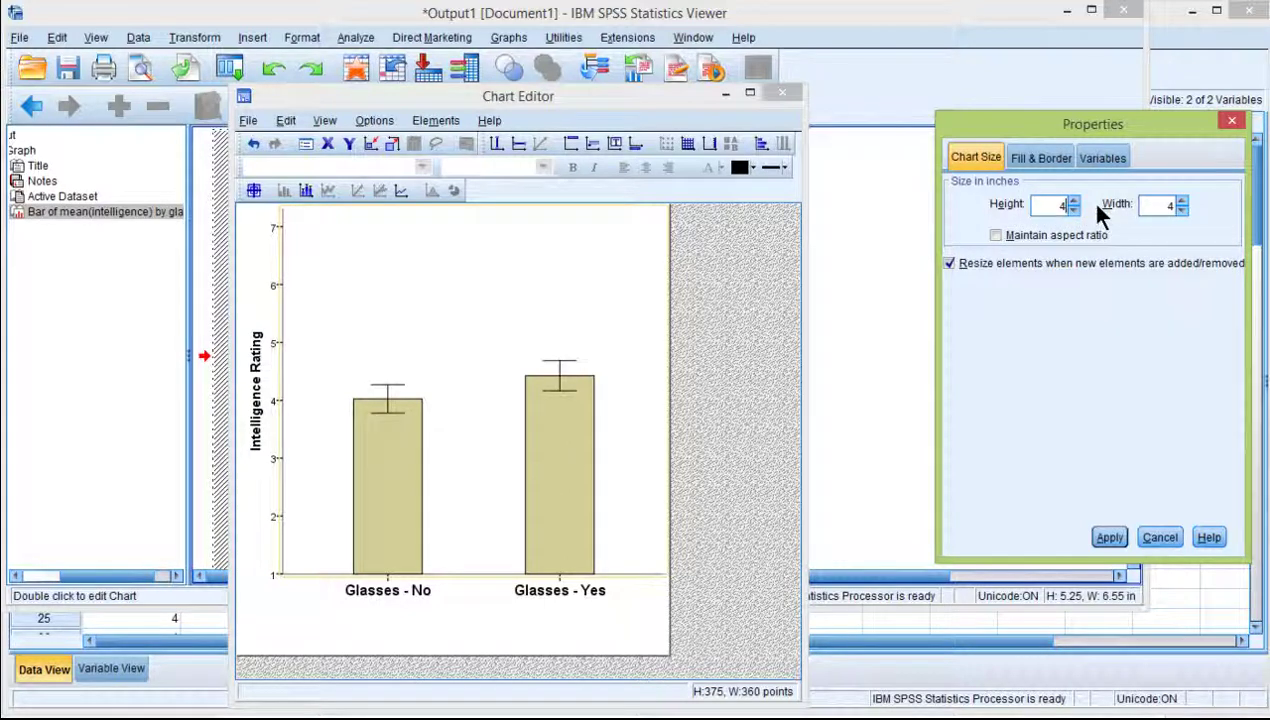
left_click(1110, 538)
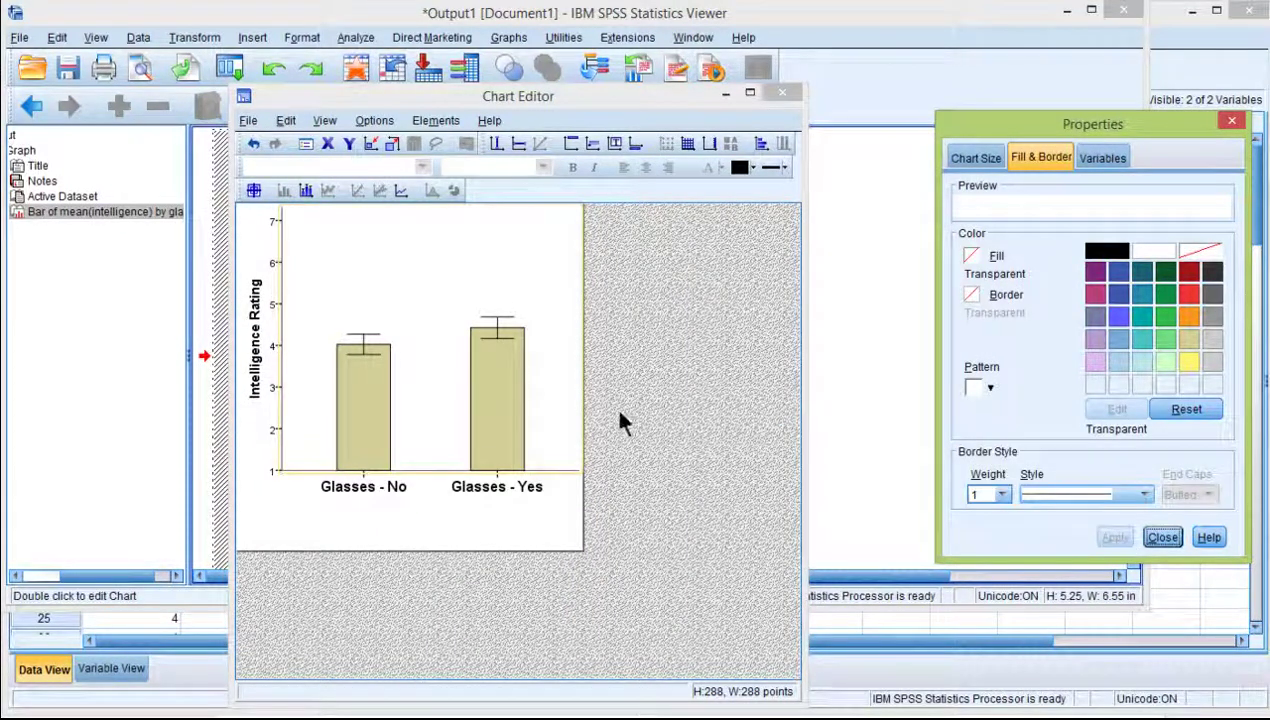
Fill both bars with the light-blue swatch (172, 208, 238)
left_click(482, 410)
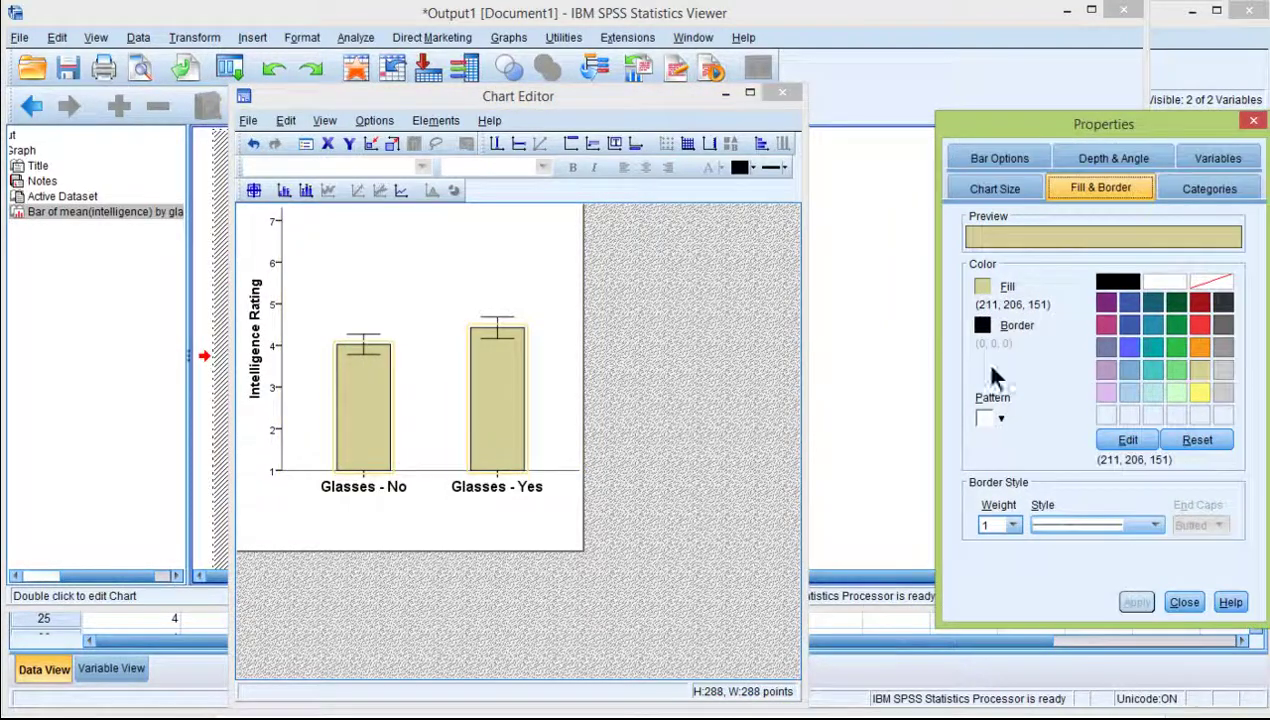
left_click(1129, 392)
left_click(1132, 603)
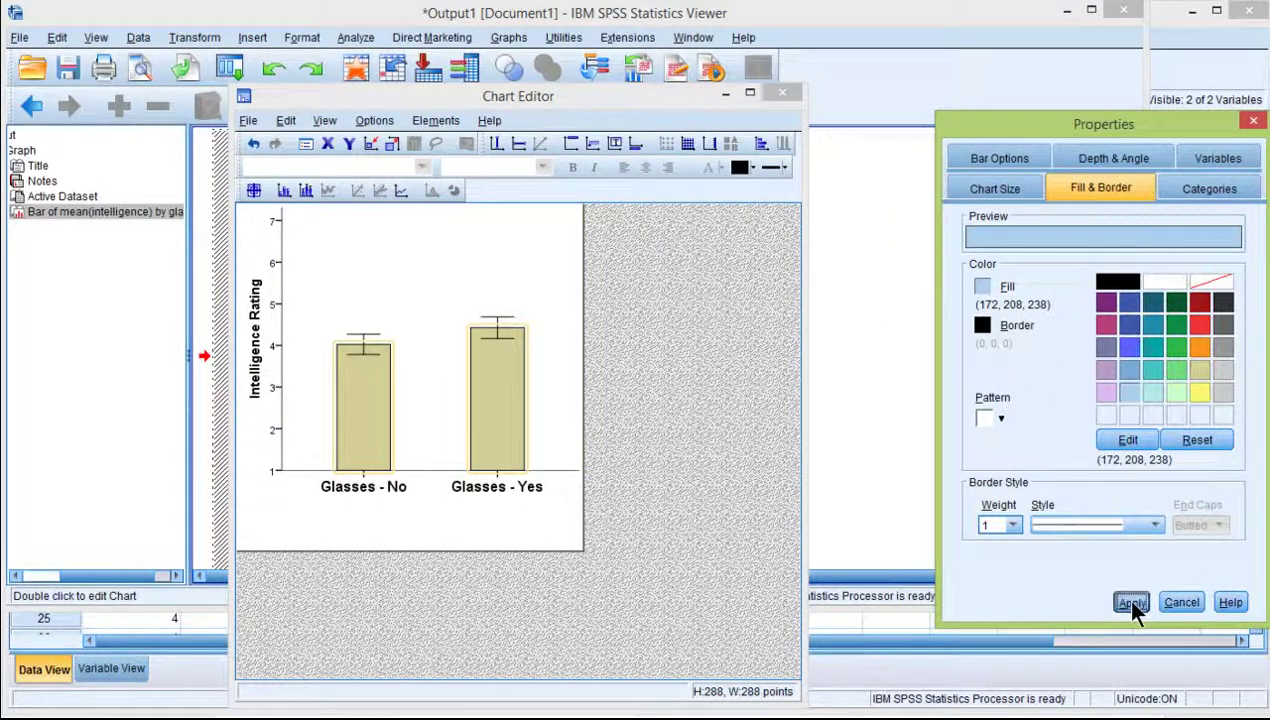
left_click(271, 217)
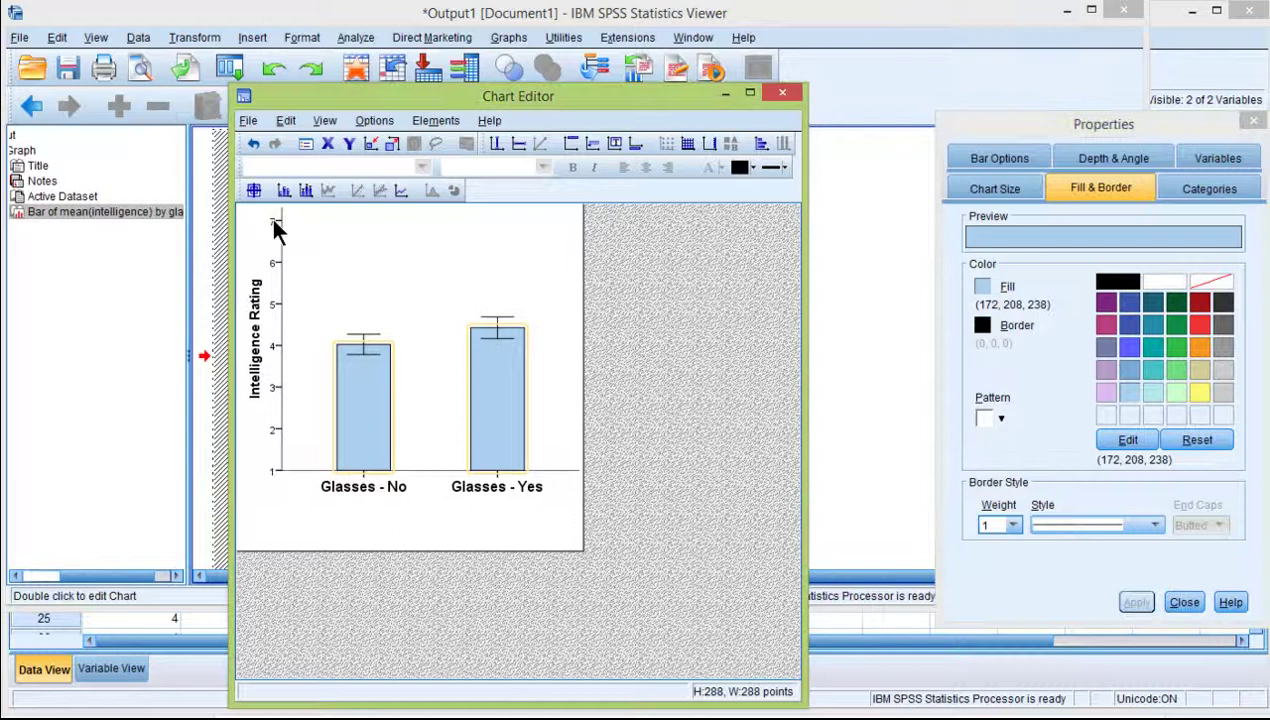
Make the vertical axis numbers bold at size 12
left_click(274, 224)
left_click(1104, 361)
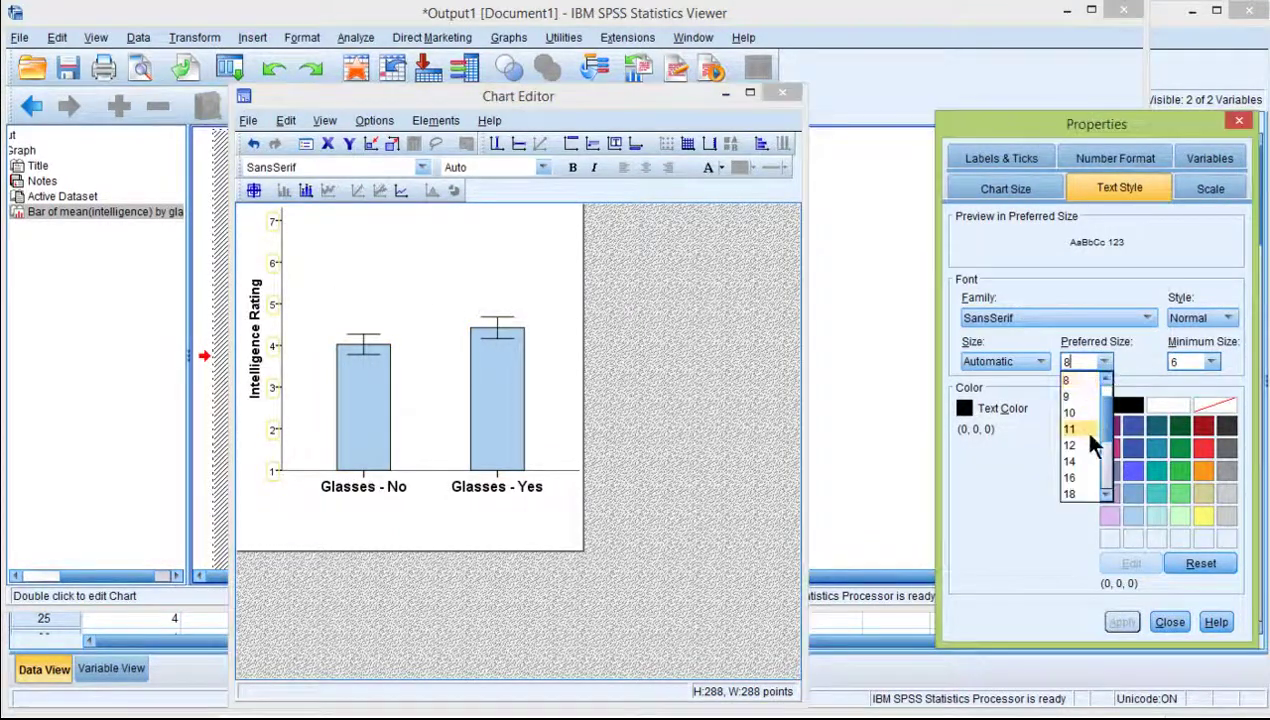
left_click(1072, 445)
left_click(1180, 317)
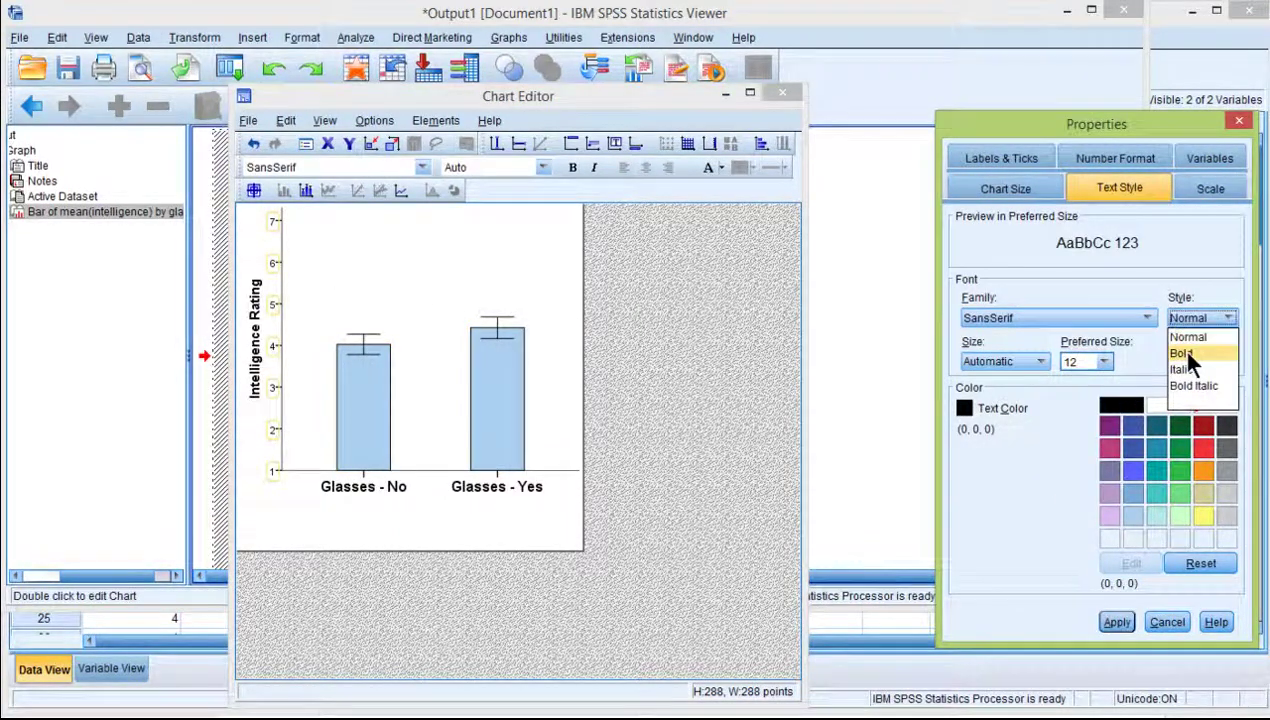
left_click(1182, 354)
left_click(1117, 622)
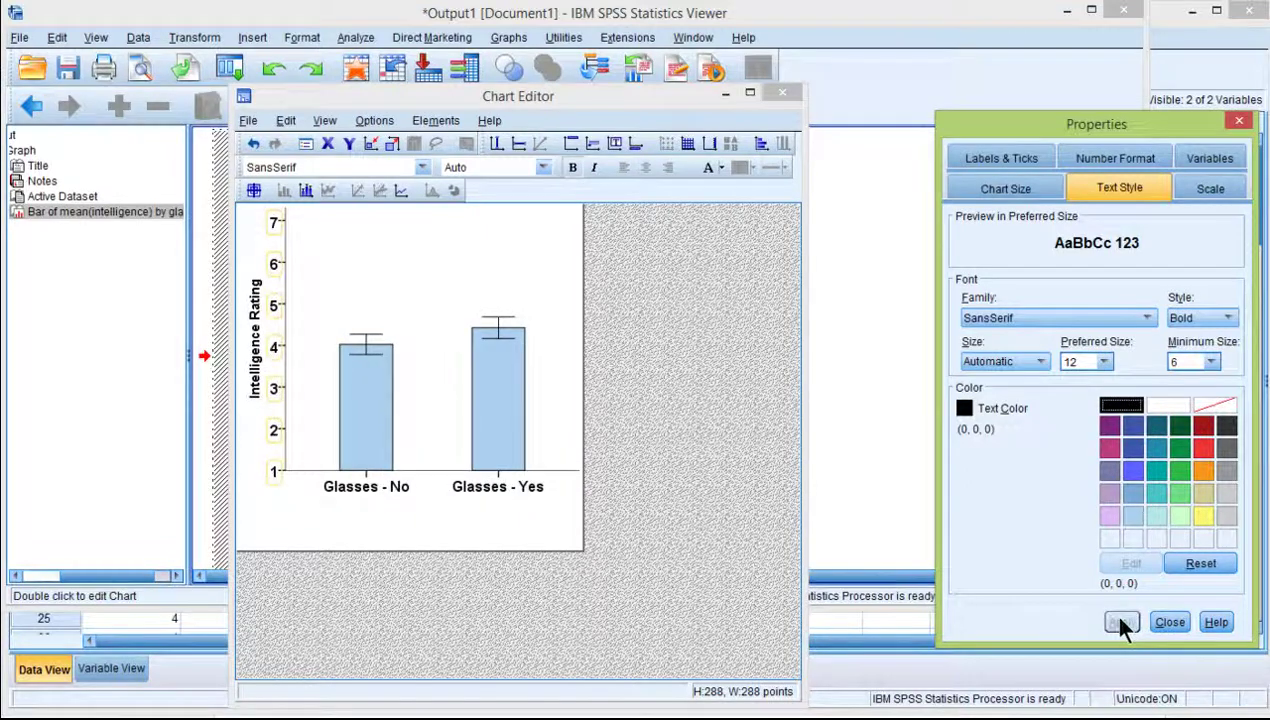
Shrink the chart to 3.25 by 3.25 inches
left_click(352, 261)
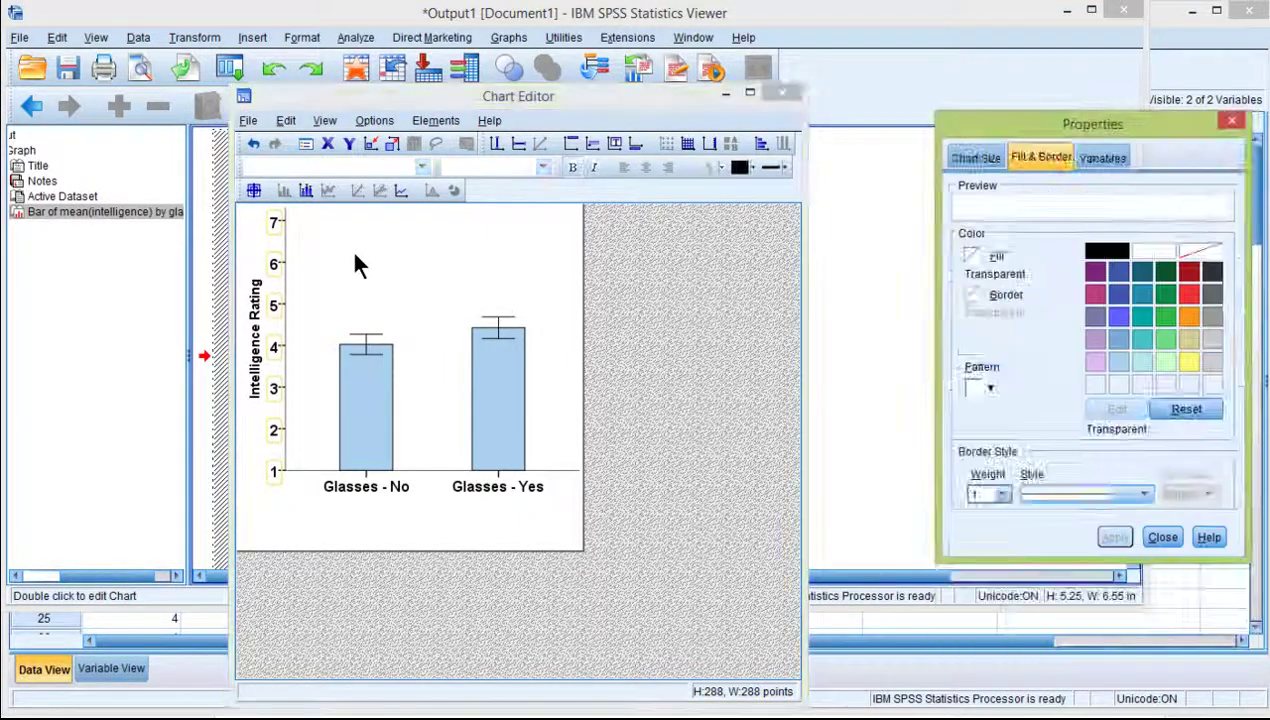
left_click(982, 155)
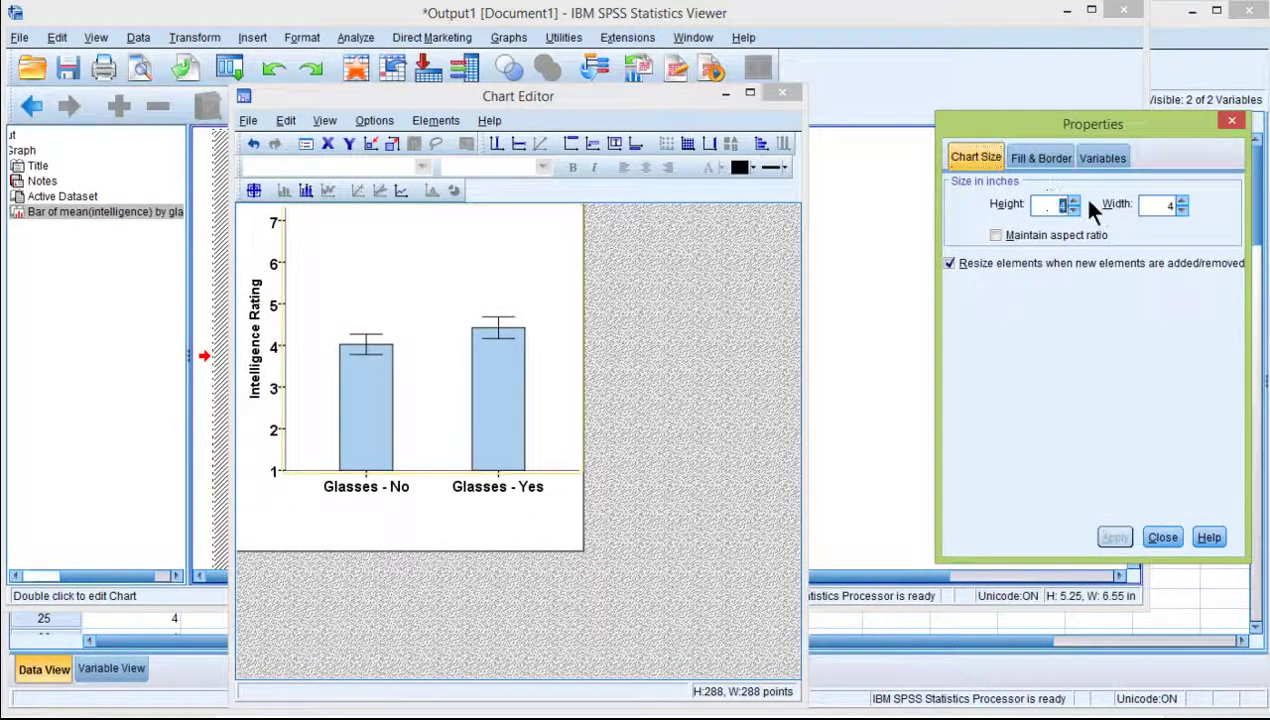
type("3")
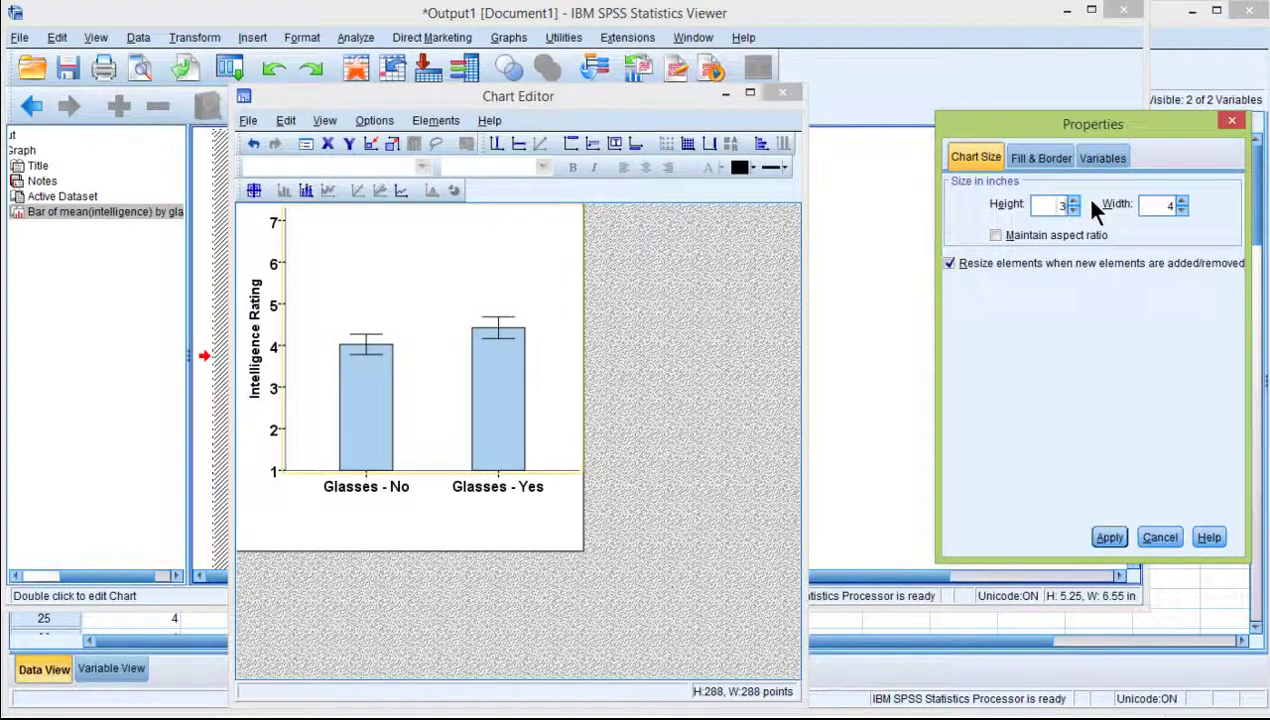
type(".25")
double_click(1165, 205)
type("3.25")
left_click(1110, 538)
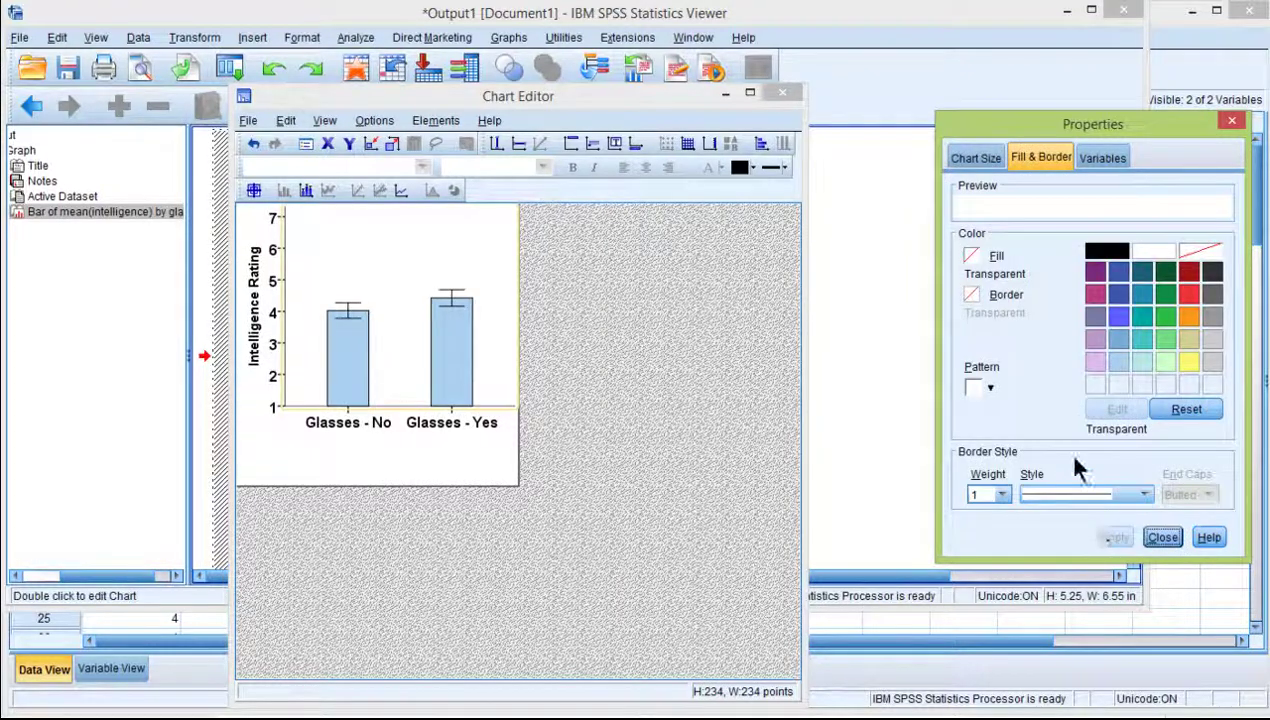
Set the error bar line weight to 1.5
left_click(349, 312)
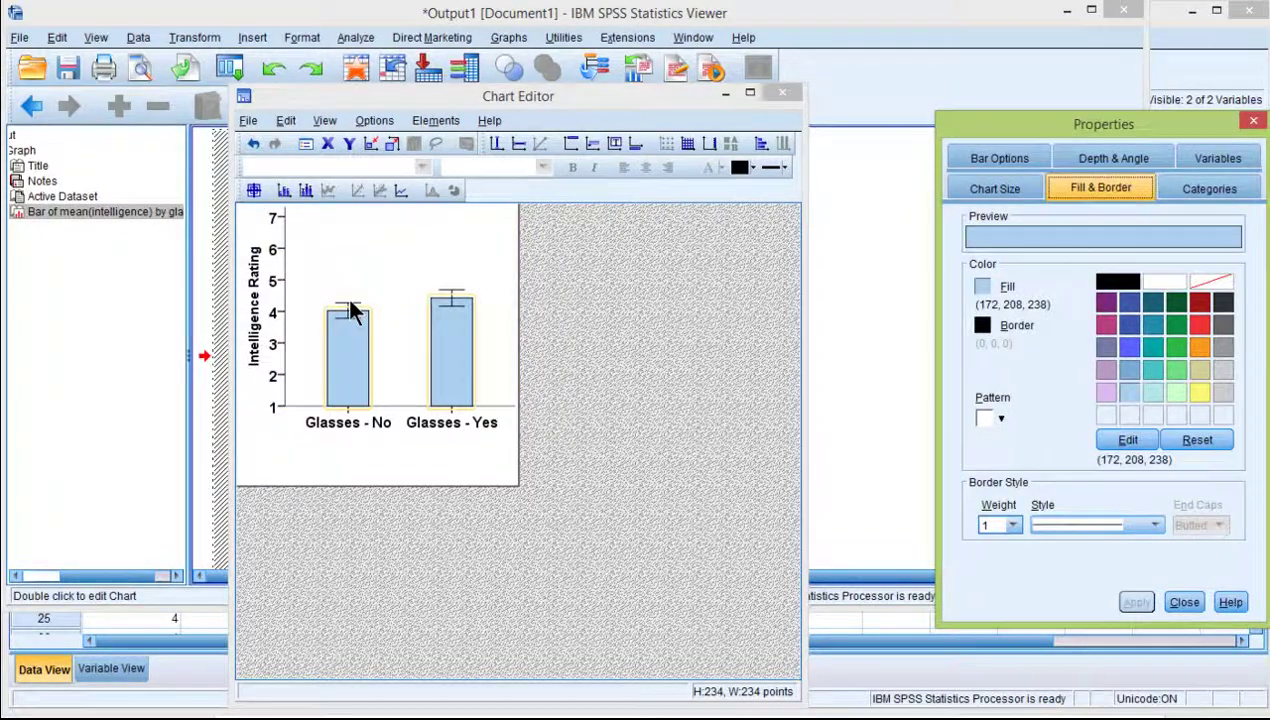
left_click(350, 312)
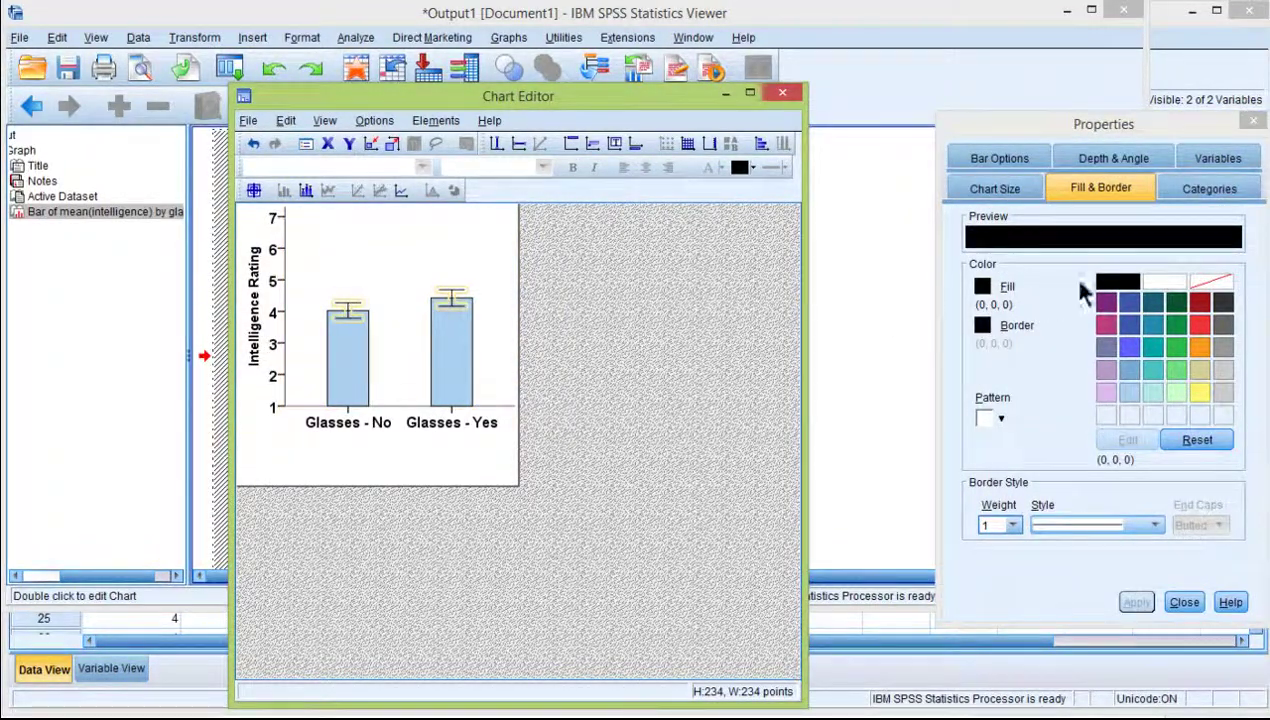
left_click(1012, 525)
left_click(1000, 552)
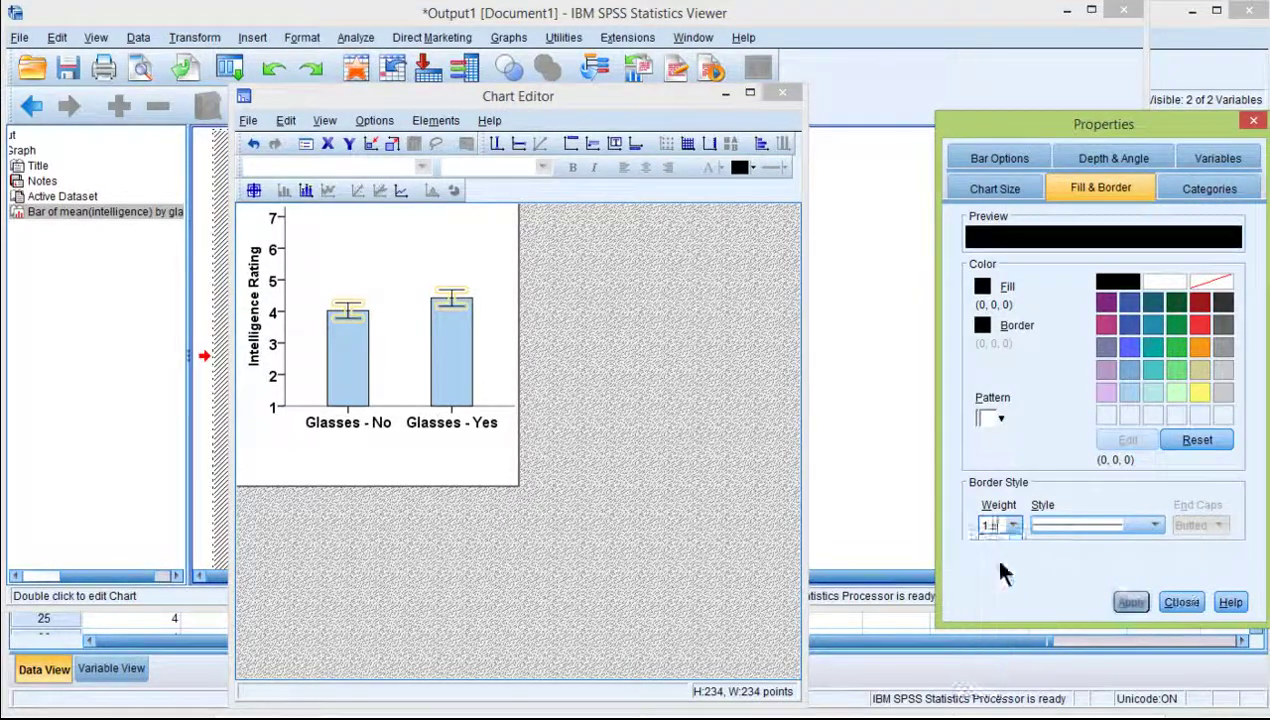
left_click(1133, 603)
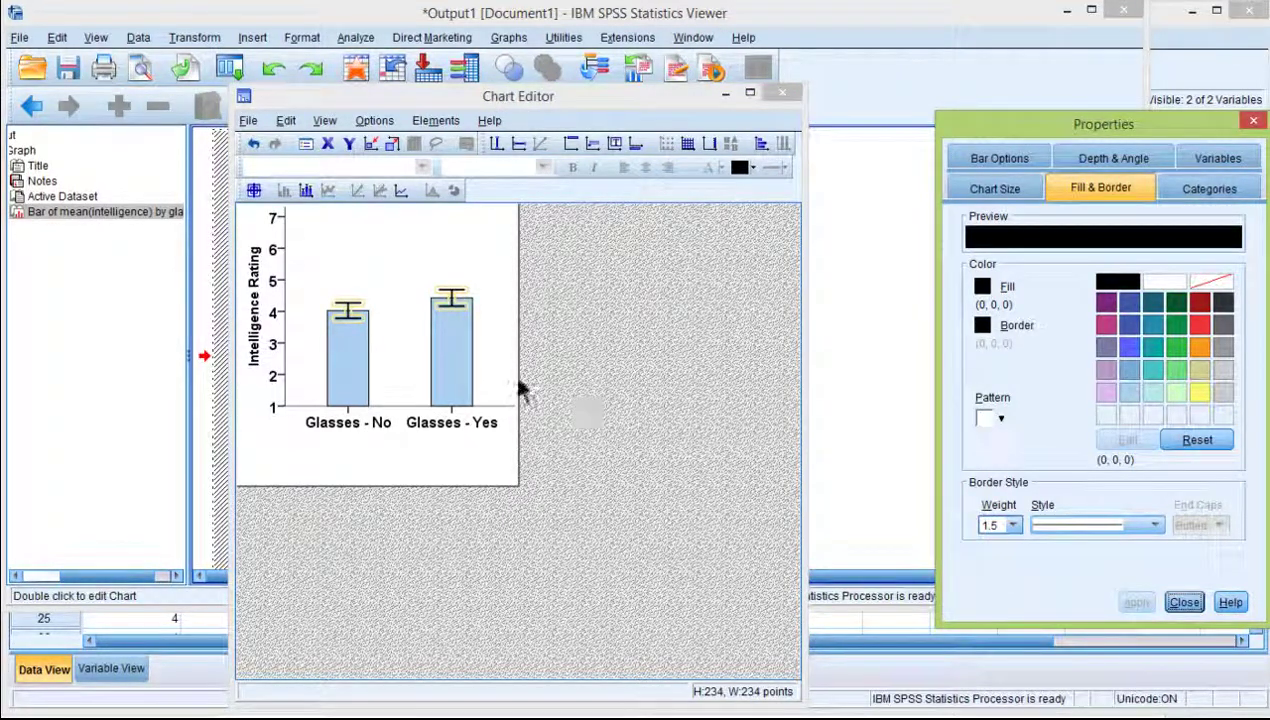
Give the bar outlines a 1.5 line weight and close the Properties window
left_click(452, 375)
left_click(452, 372)
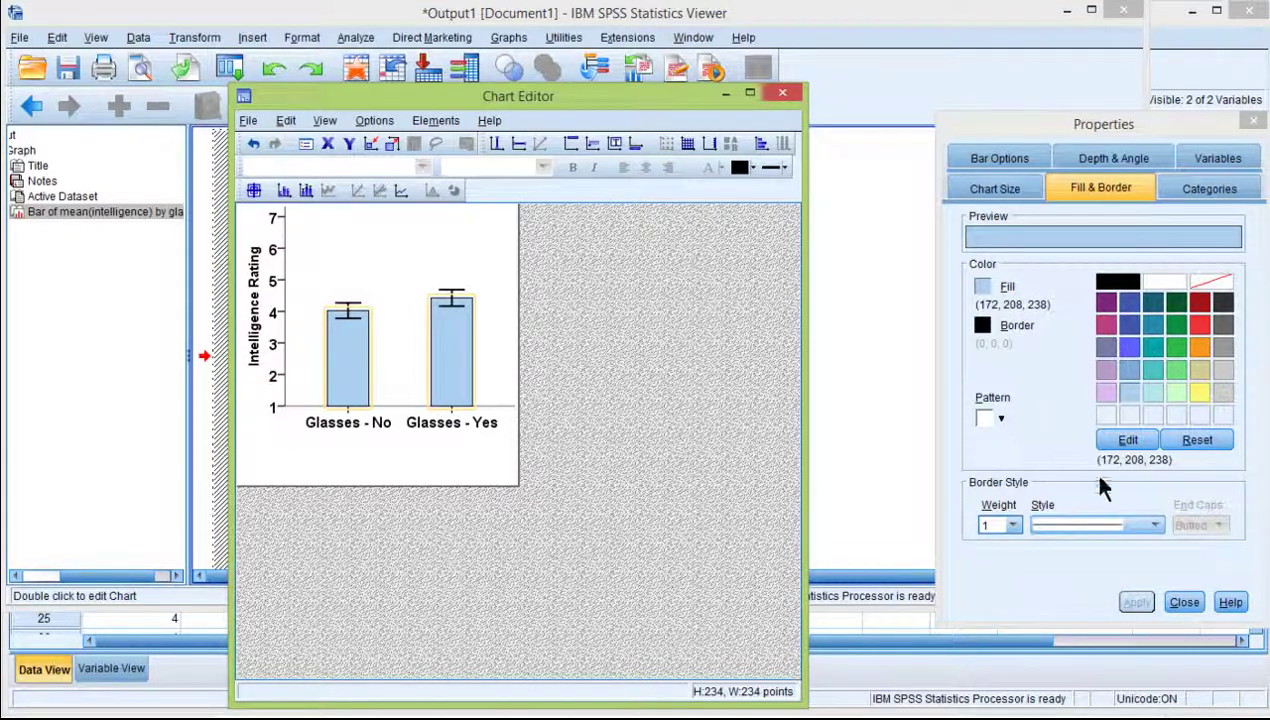
left_click(1015, 524)
left_click(990, 558)
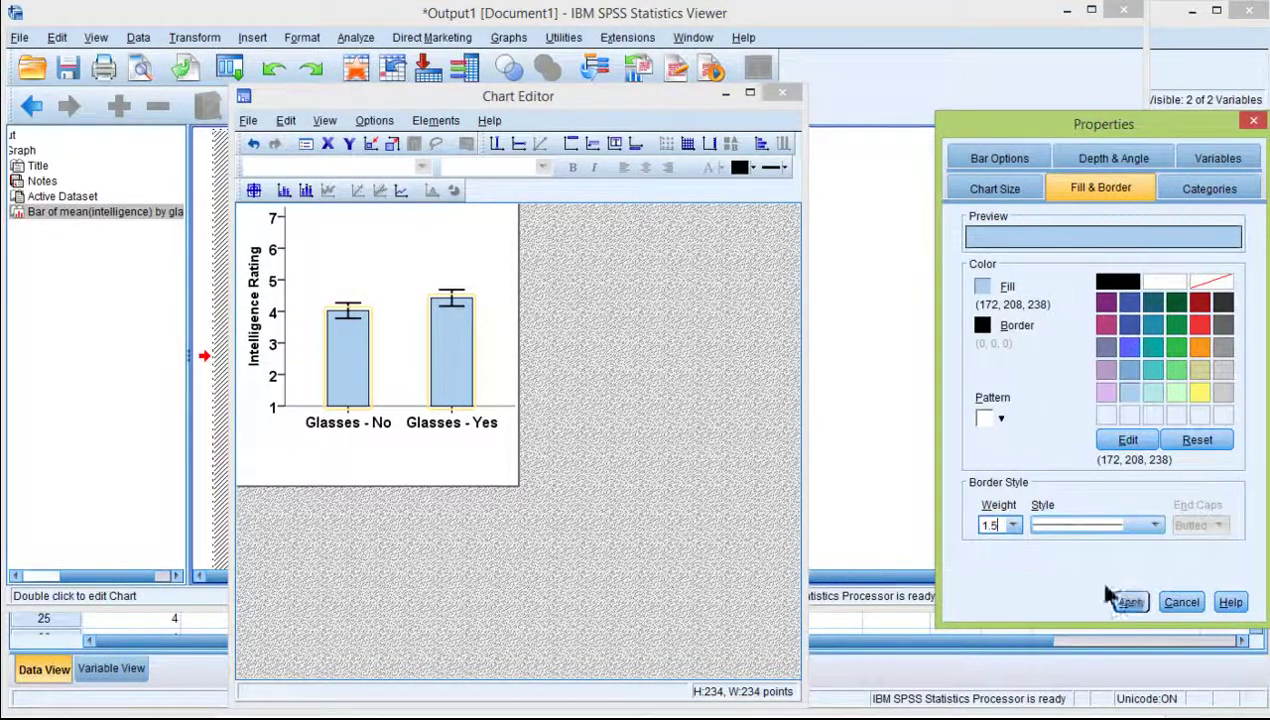
left_click(1130, 603)
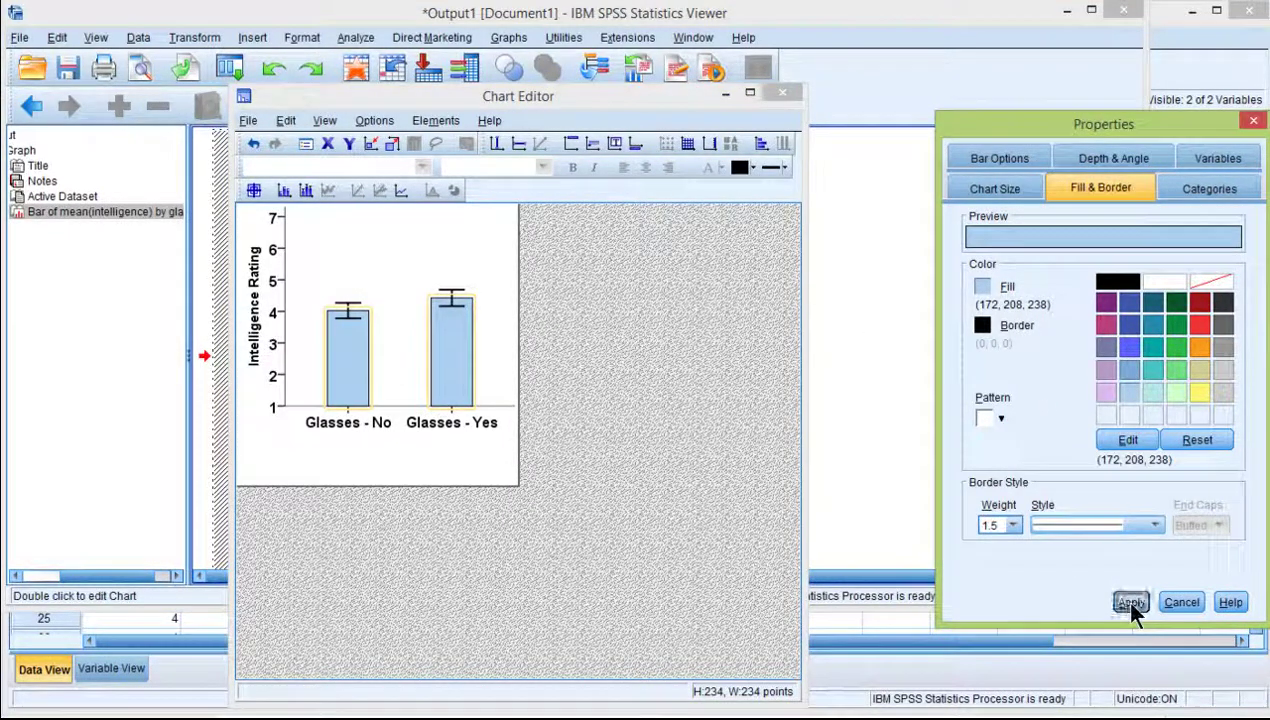
left_click(1183, 600)
Reopen the chart in the Chart Editor and set its height to 3.05 inches
left_click(779, 93)
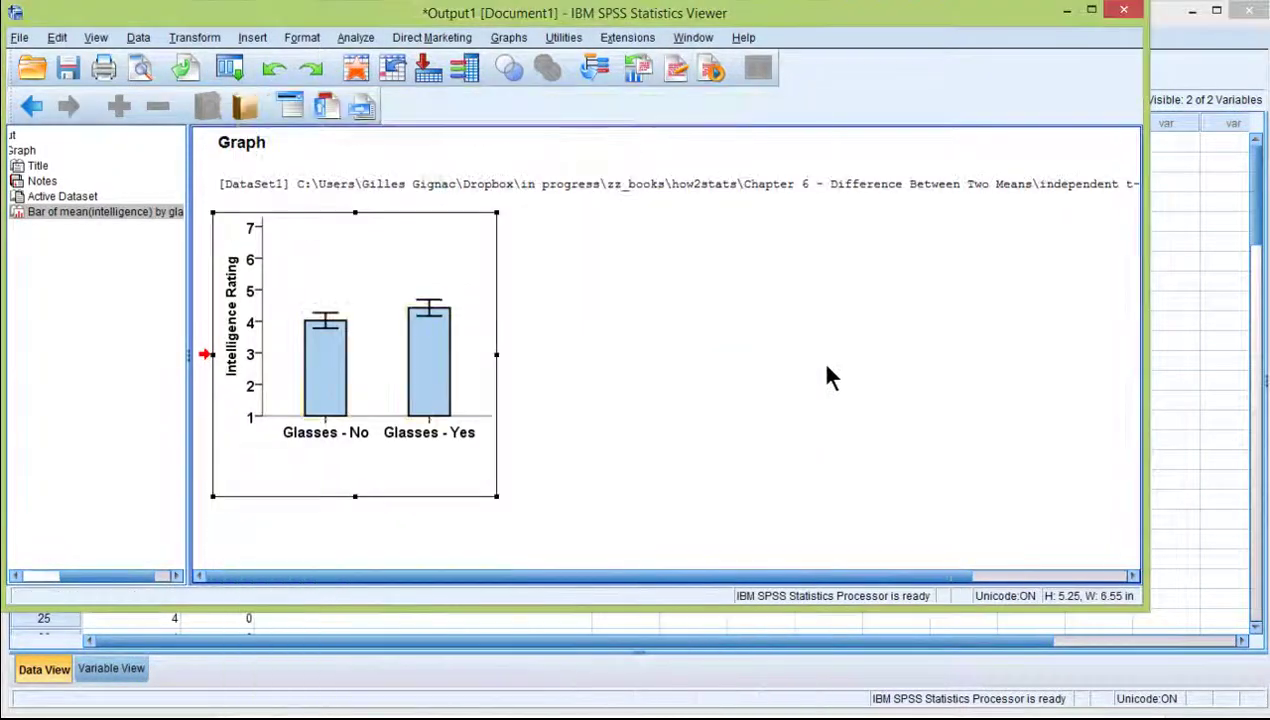
left_click(368, 364)
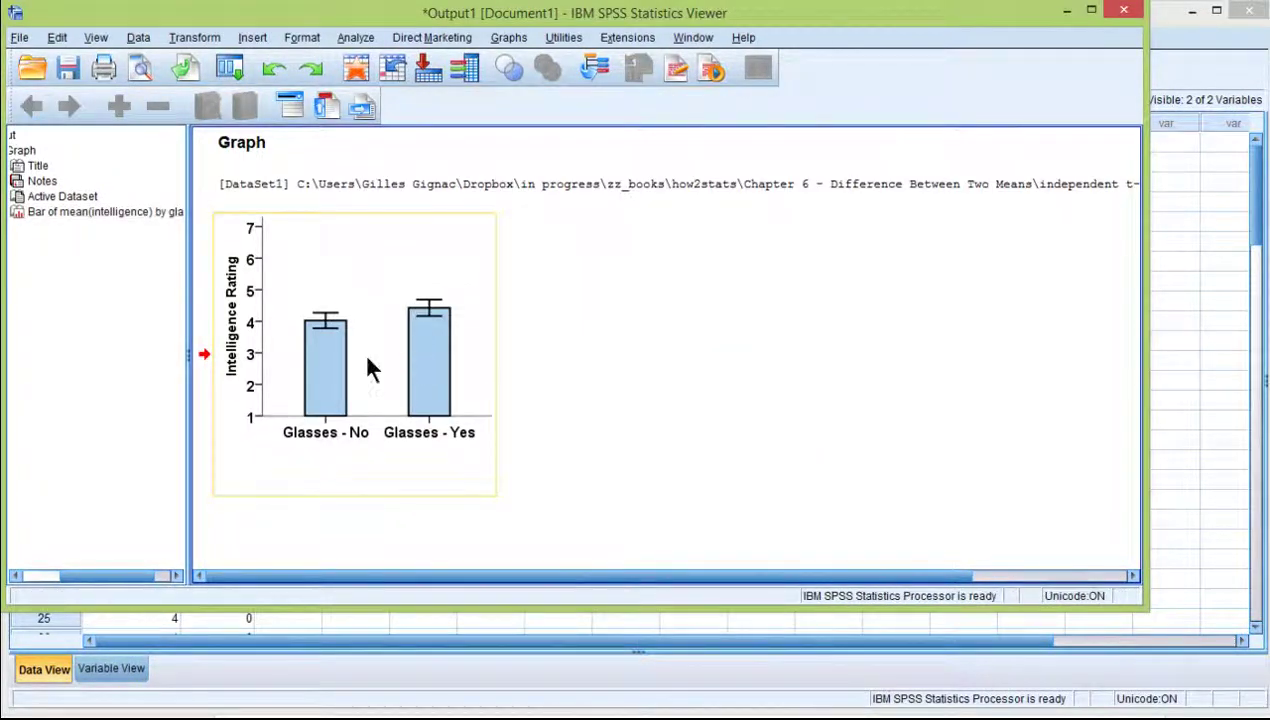
double_click(345, 241)
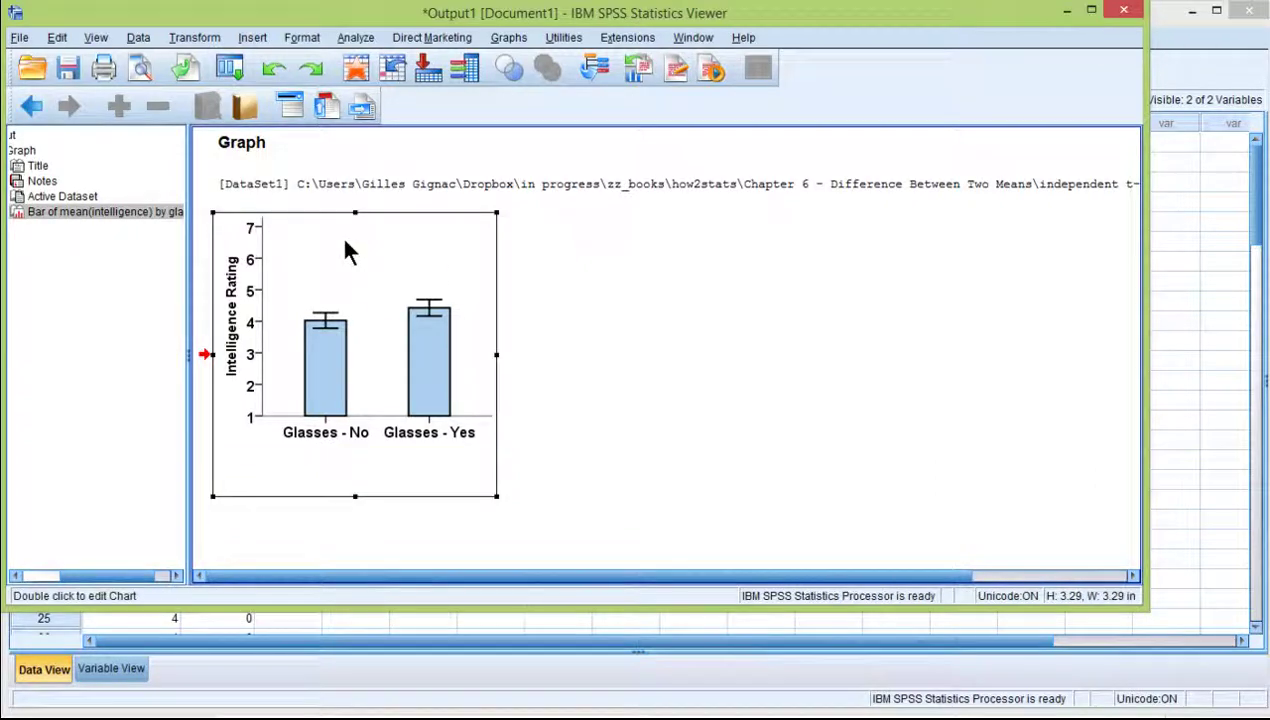
double_click(345, 270)
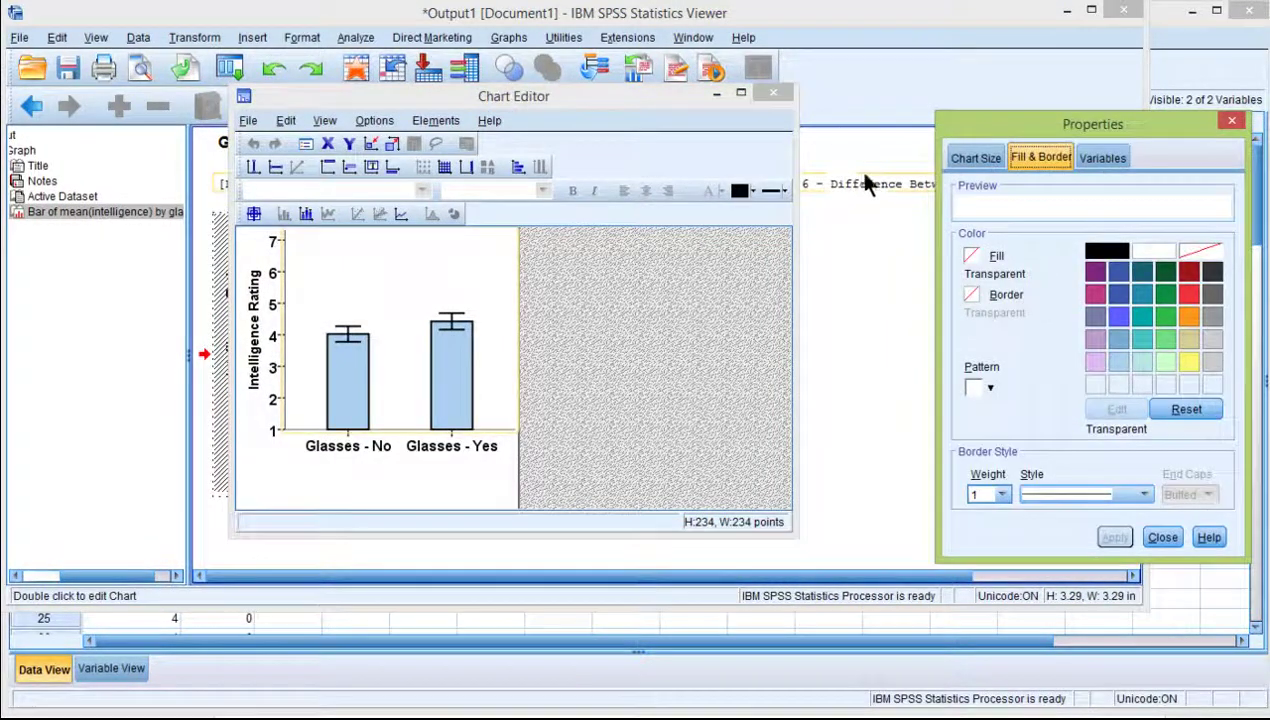
left_click(968, 157)
double_click(1058, 206)
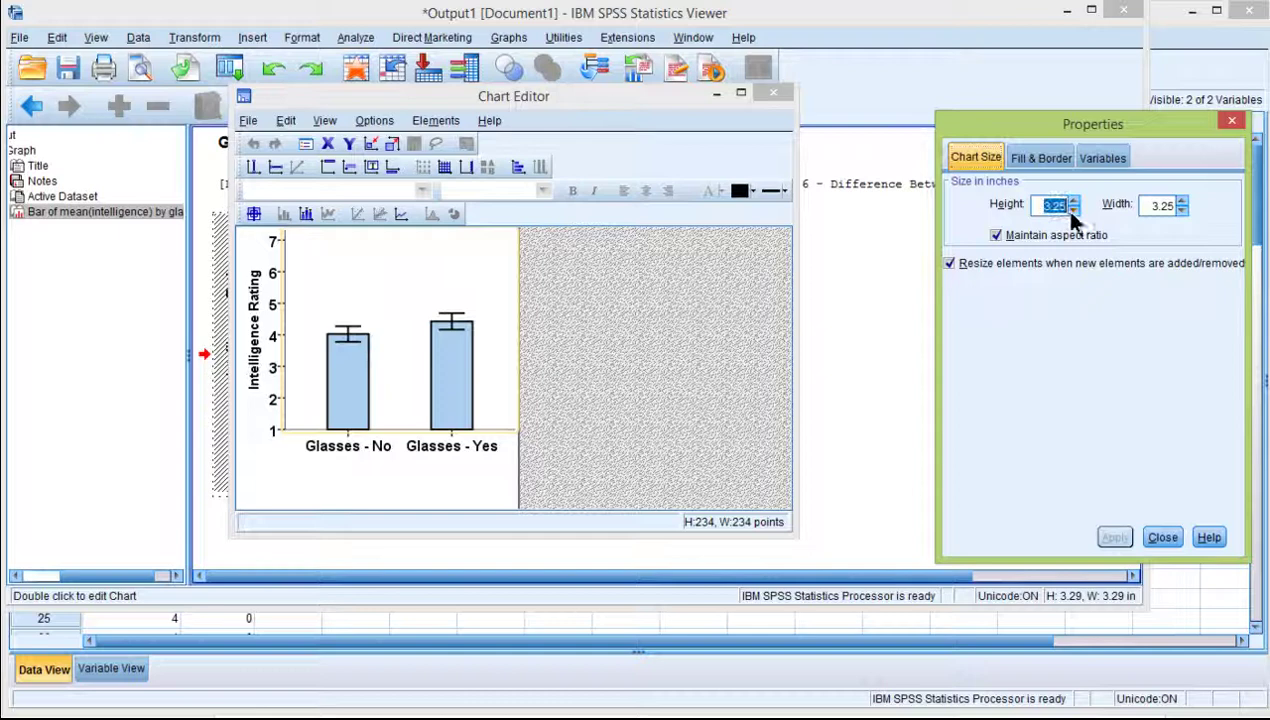
type("3.05")
left_click(1105, 537)
Try a 2.835-inch size, settle on about 3.03 inches square, then close the editor
left_click(975, 157)
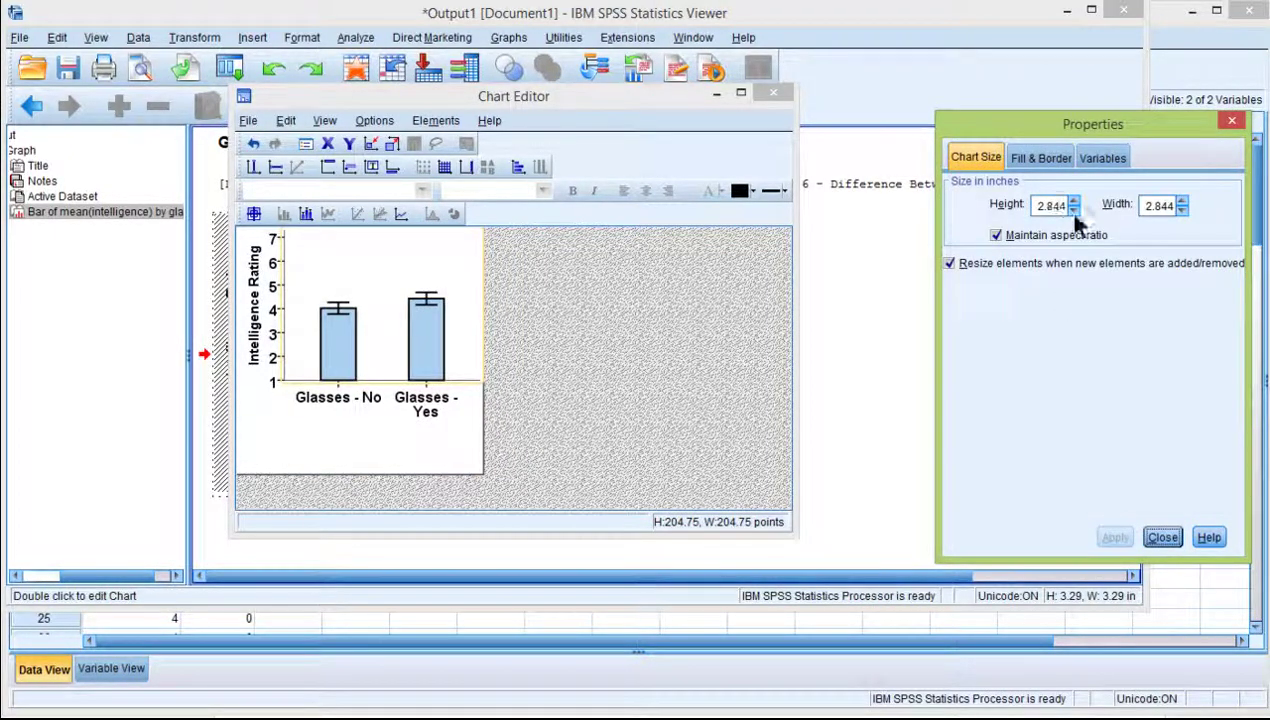
left_click(1106, 535)
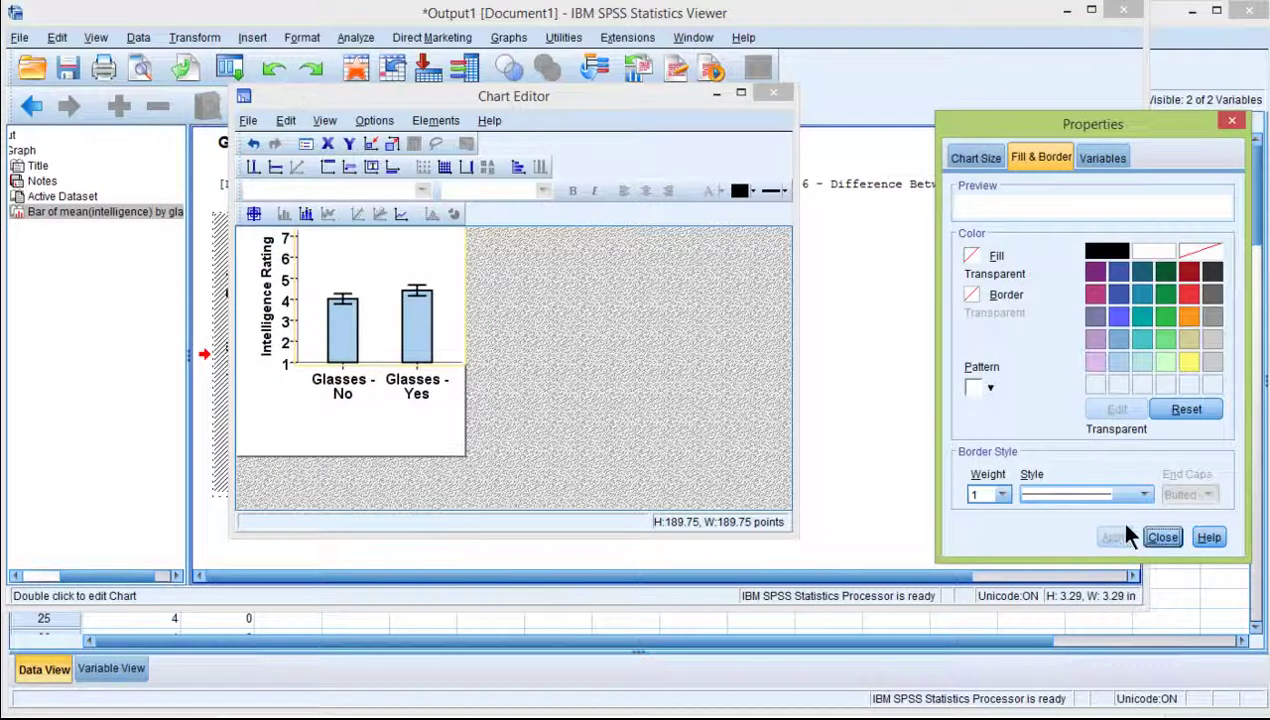
left_click(976, 158)
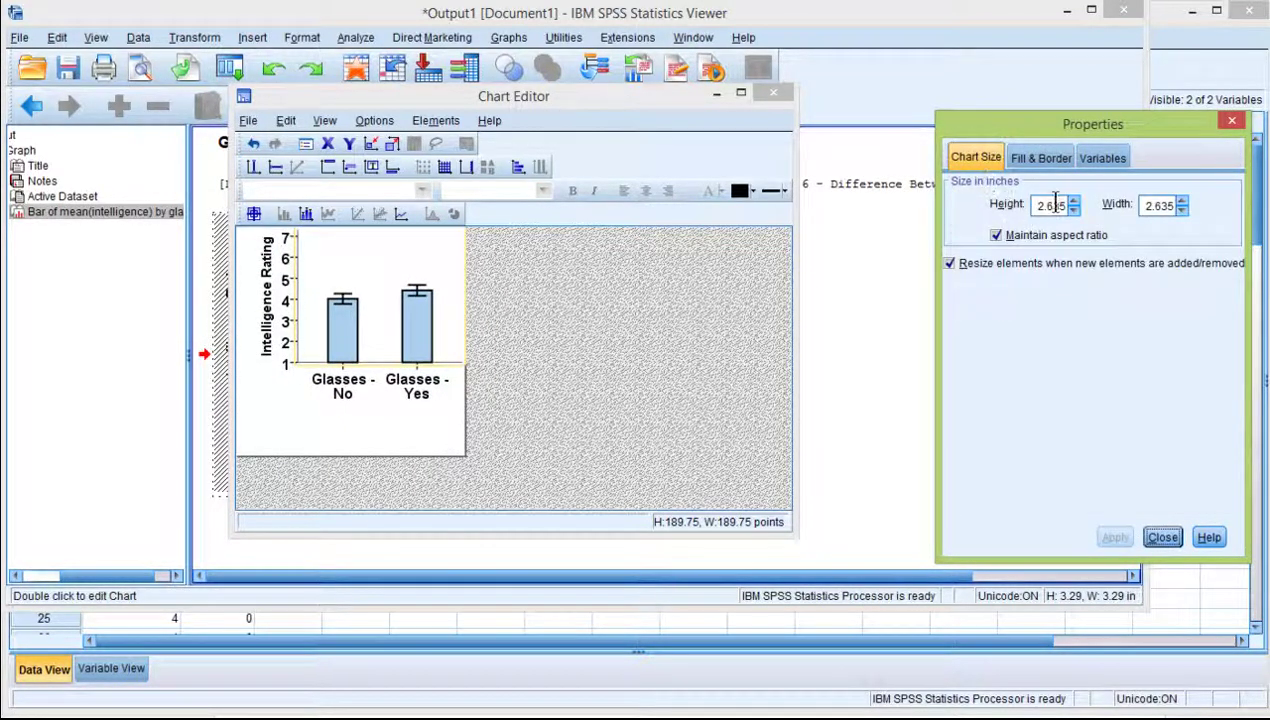
left_click(1055, 205)
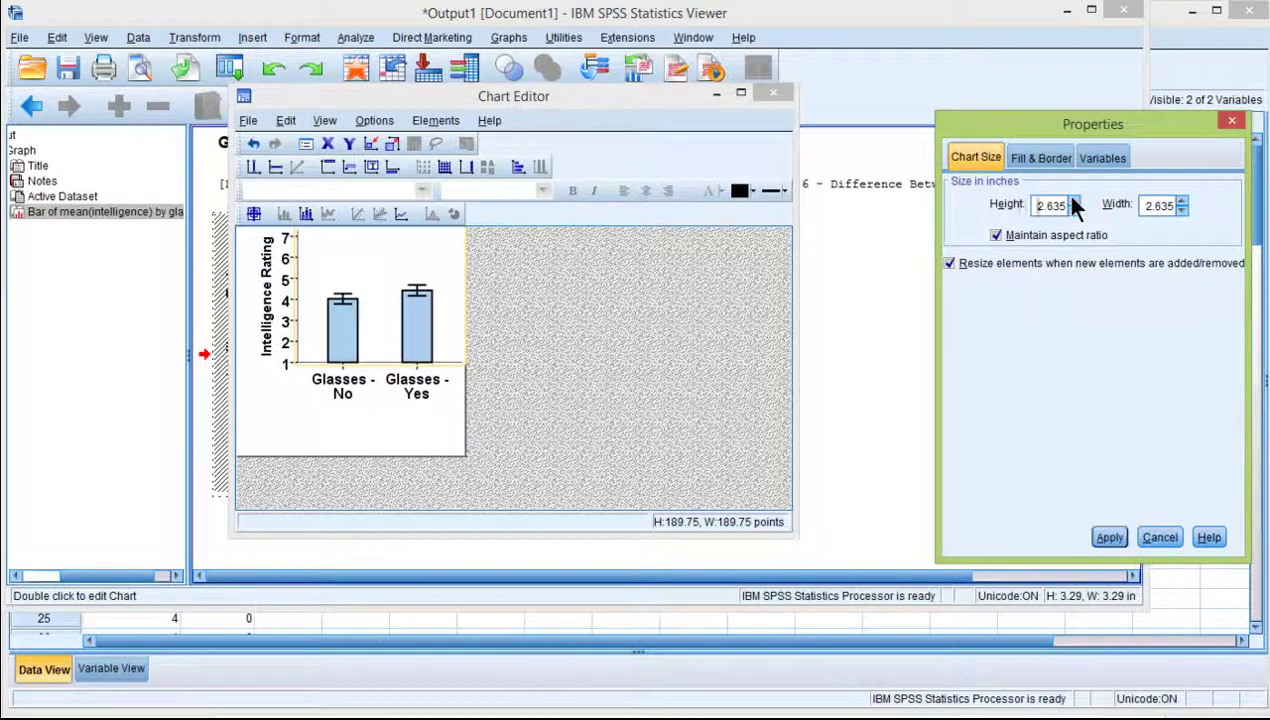
left_click(1108, 536)
left_click(1002, 152)
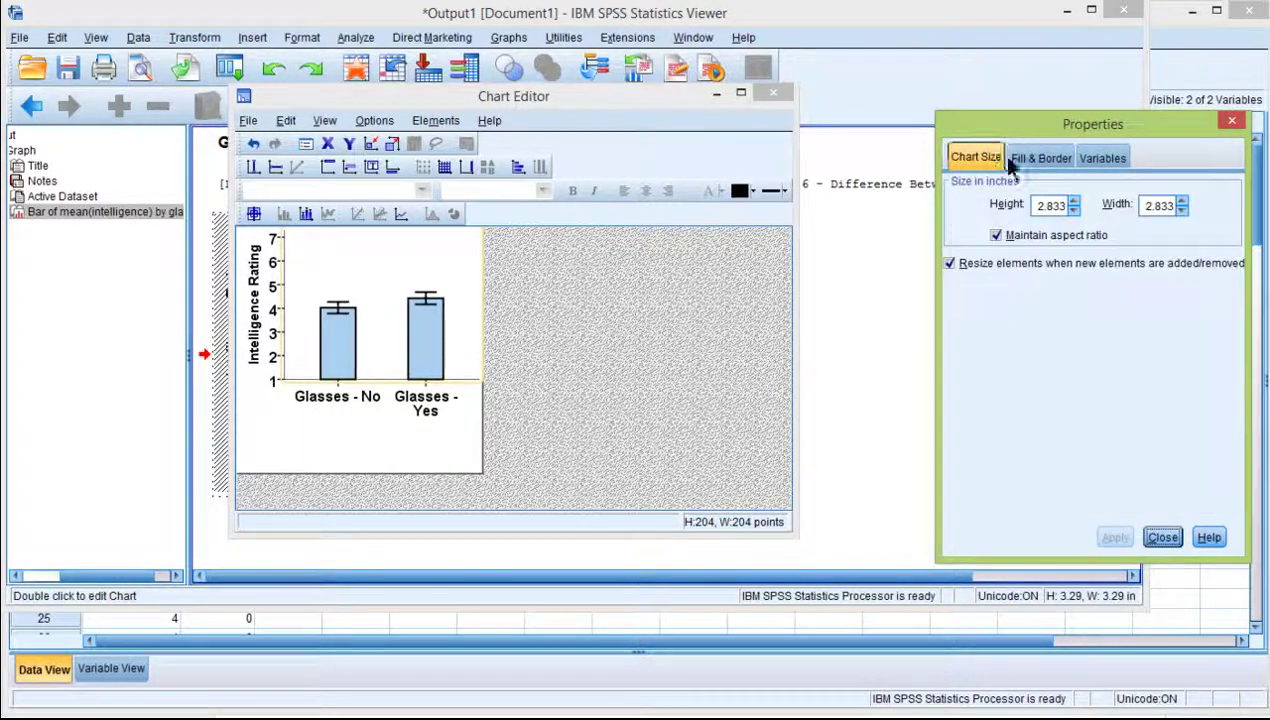
left_click(1073, 203)
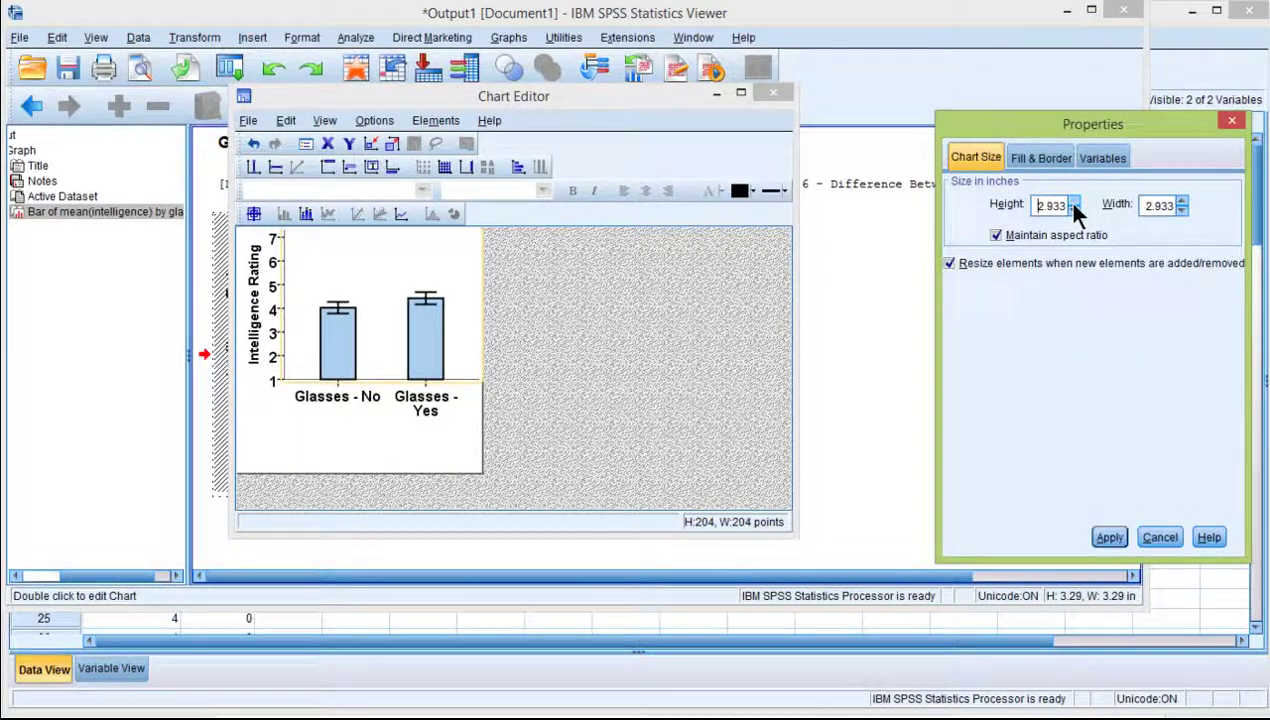
left_click(1108, 538)
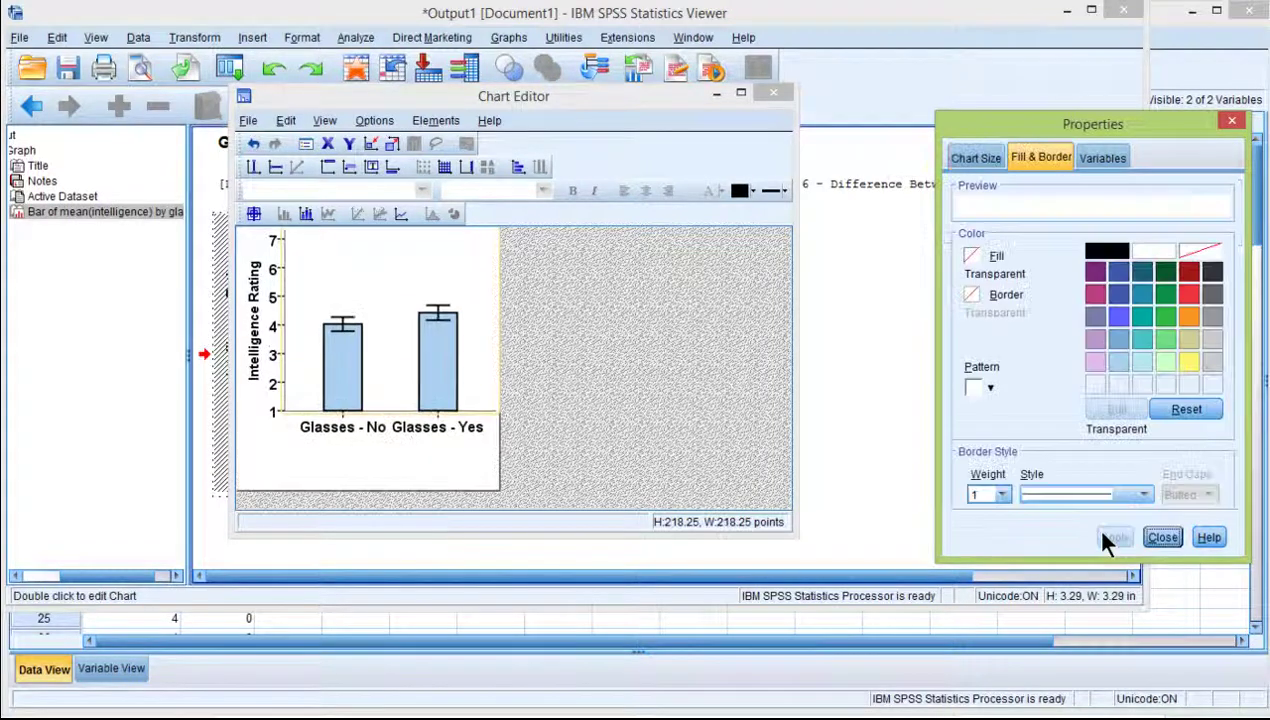
left_click(1162, 538)
left_click(771, 94)
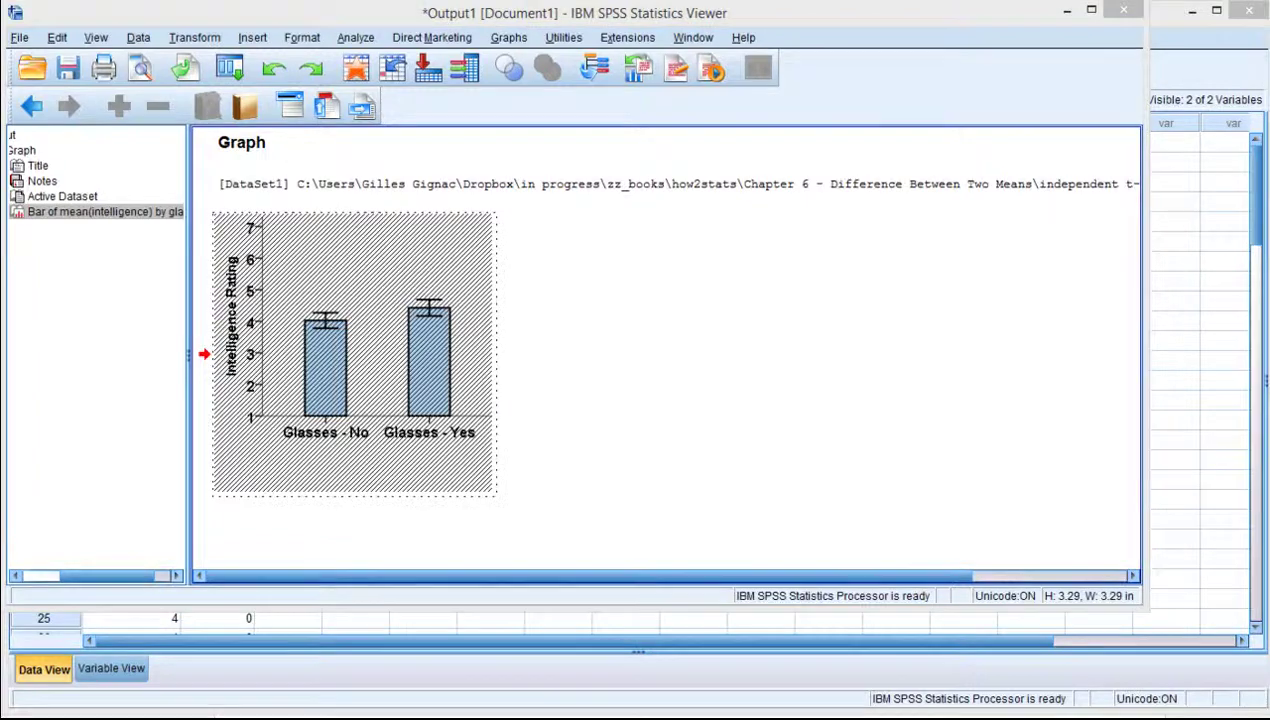
Close the Chart Editor and reopen the light-blue bar chart for editing
left_click(772, 93)
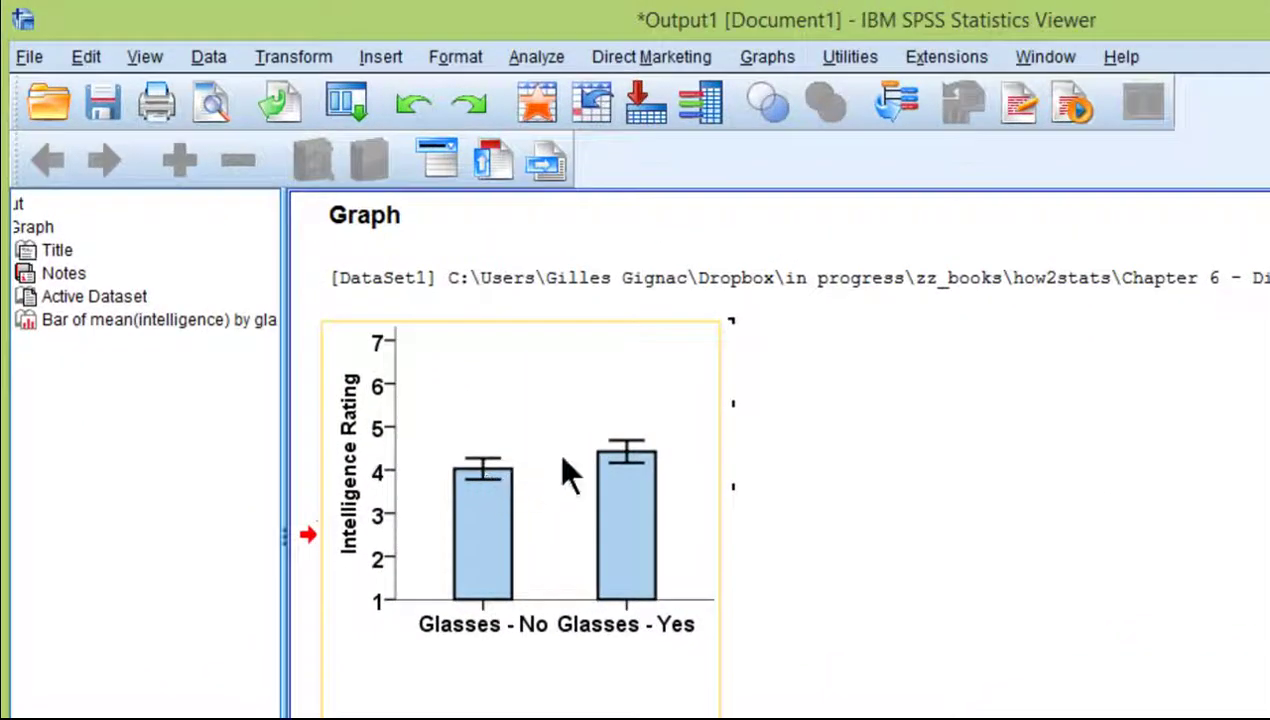
double_click(499, 402)
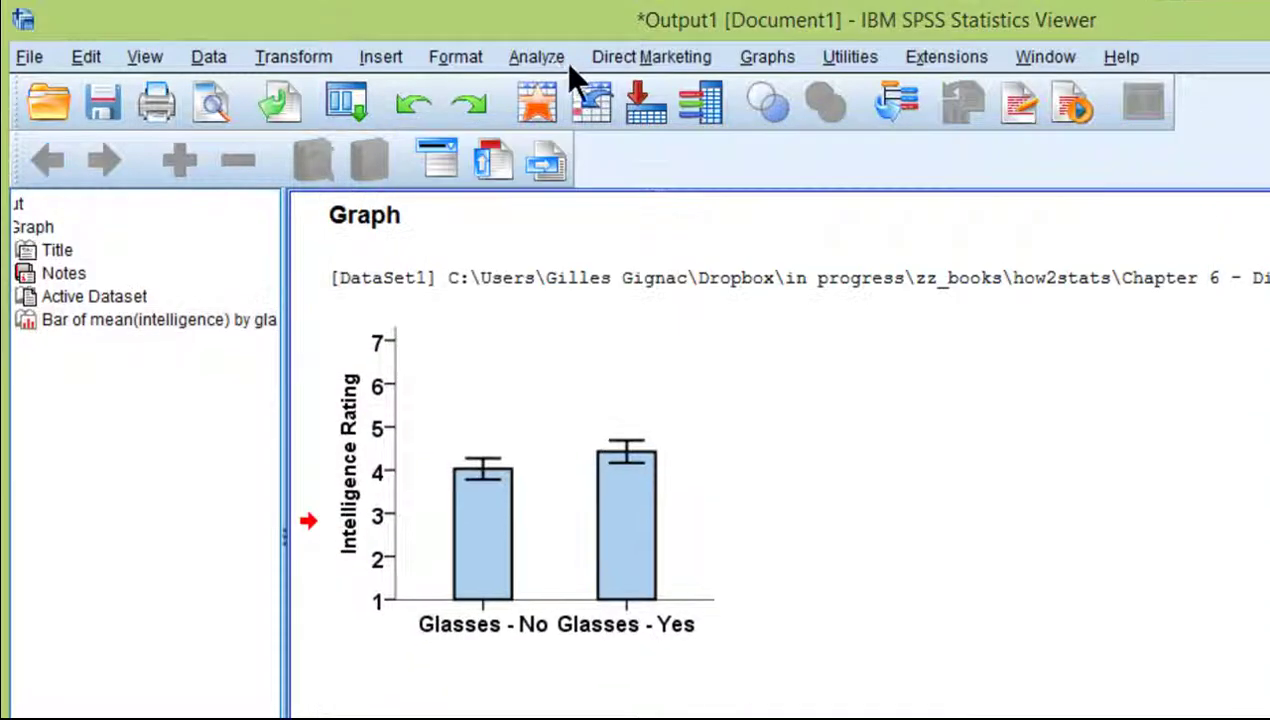
Run an independent-samples t-test of intelligence grouped by glasses, with groups 0 and 1
left_click(537, 57)
mouse_move(628, 182)
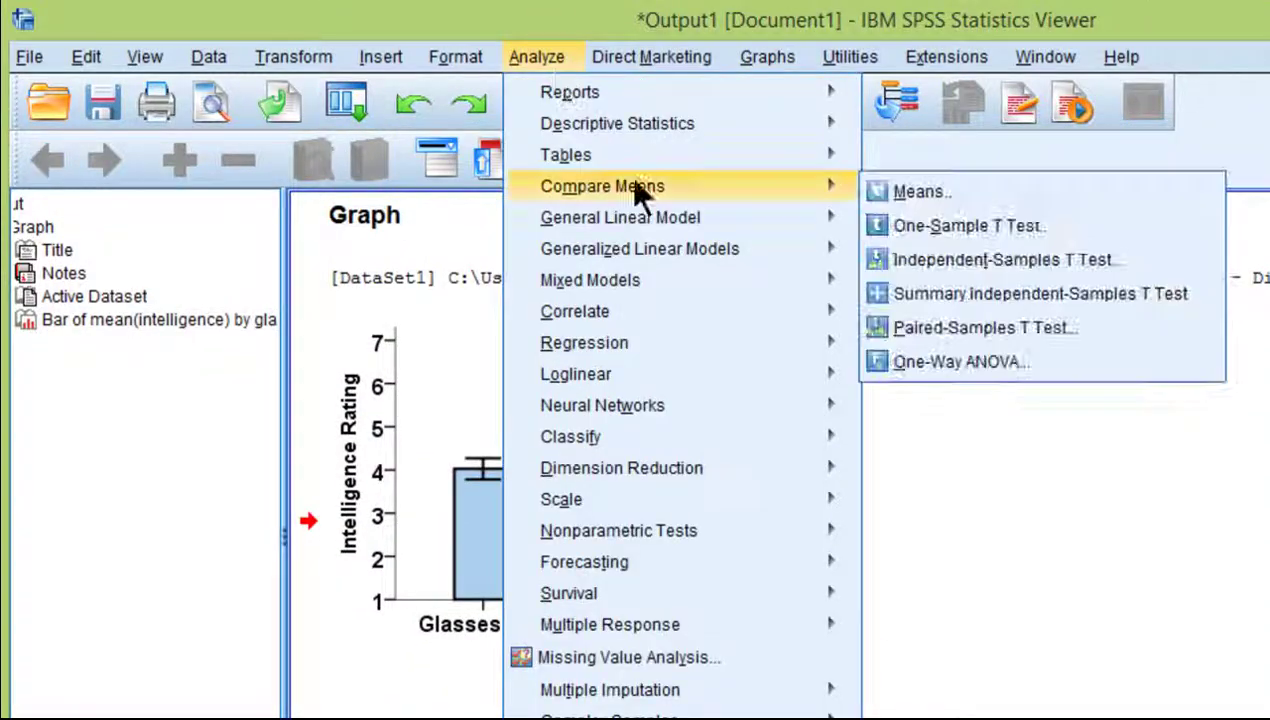
left_click(924, 249)
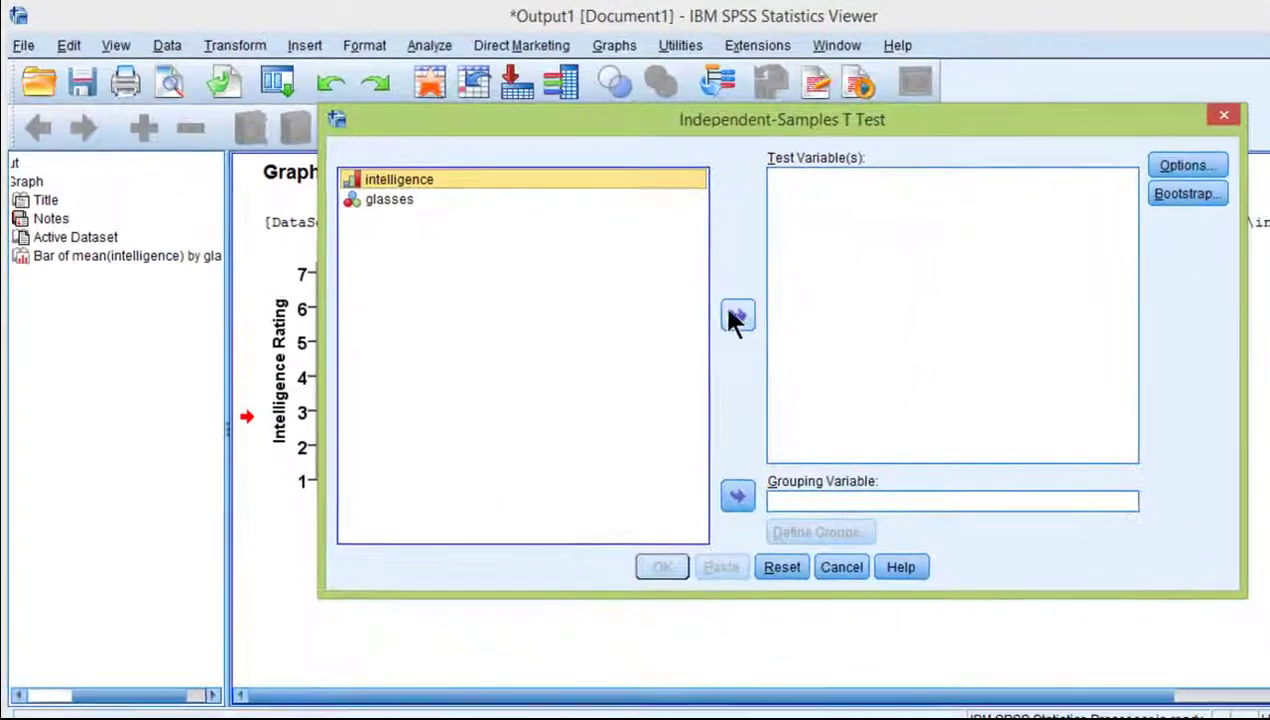
left_click(918, 395)
left_click(738, 497)
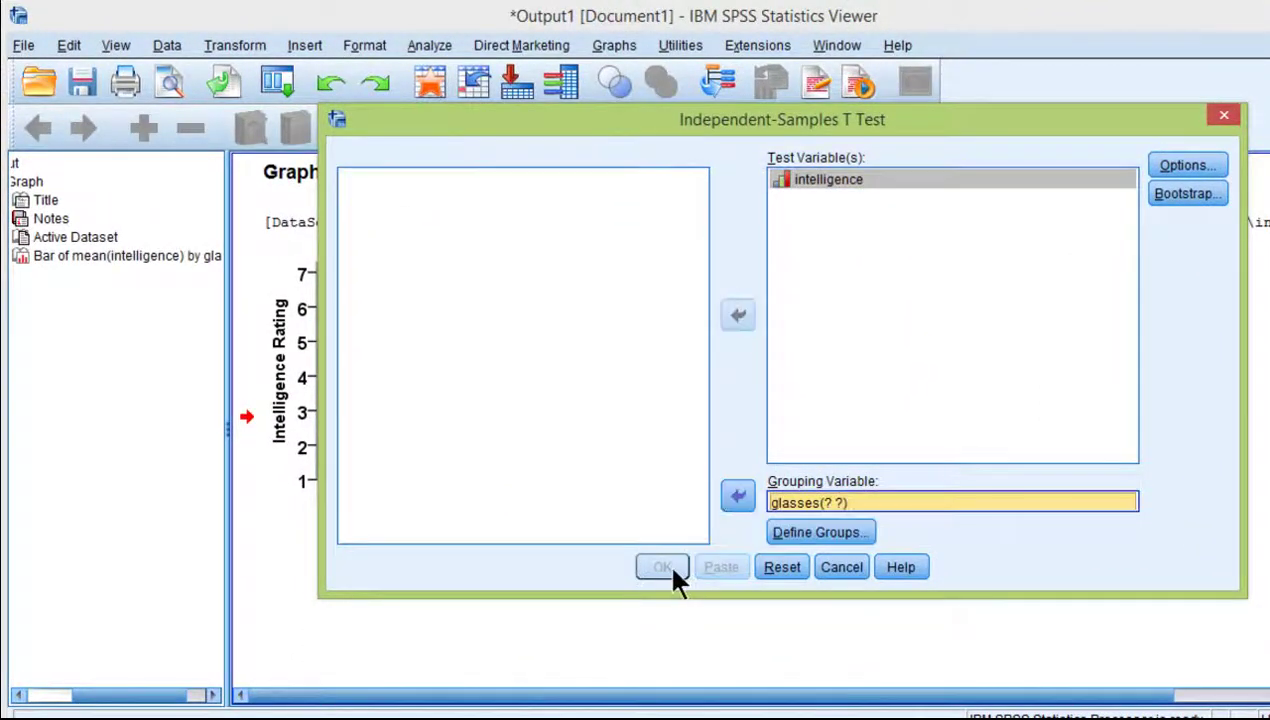
left_click(805, 535)
left_click(748, 485)
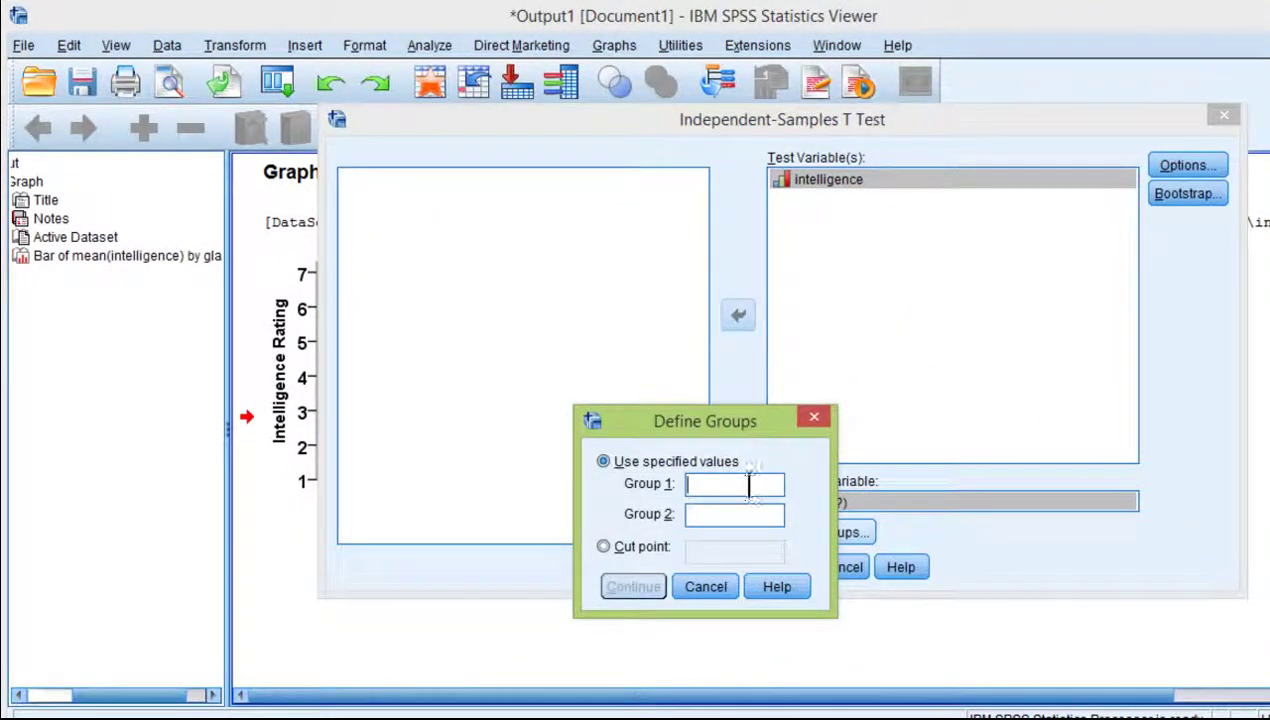
type("0")
left_click(748, 505)
type("1")
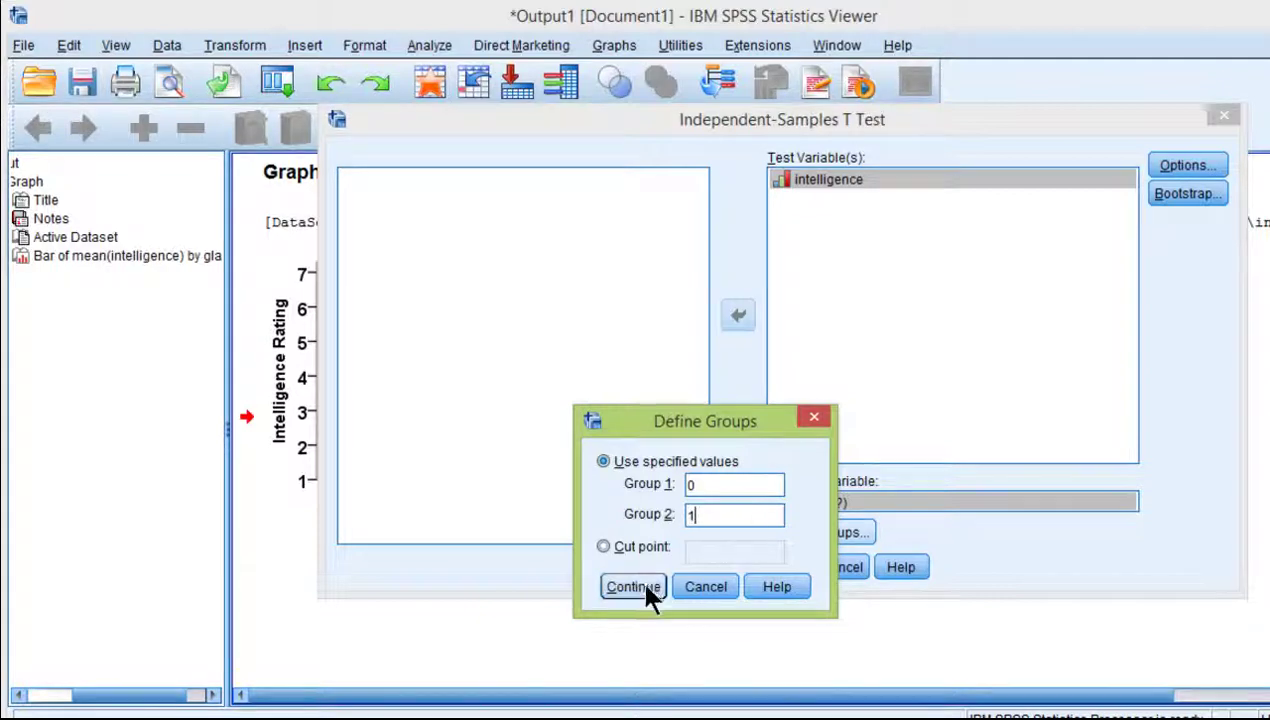
left_click(640, 588)
left_click(668, 568)
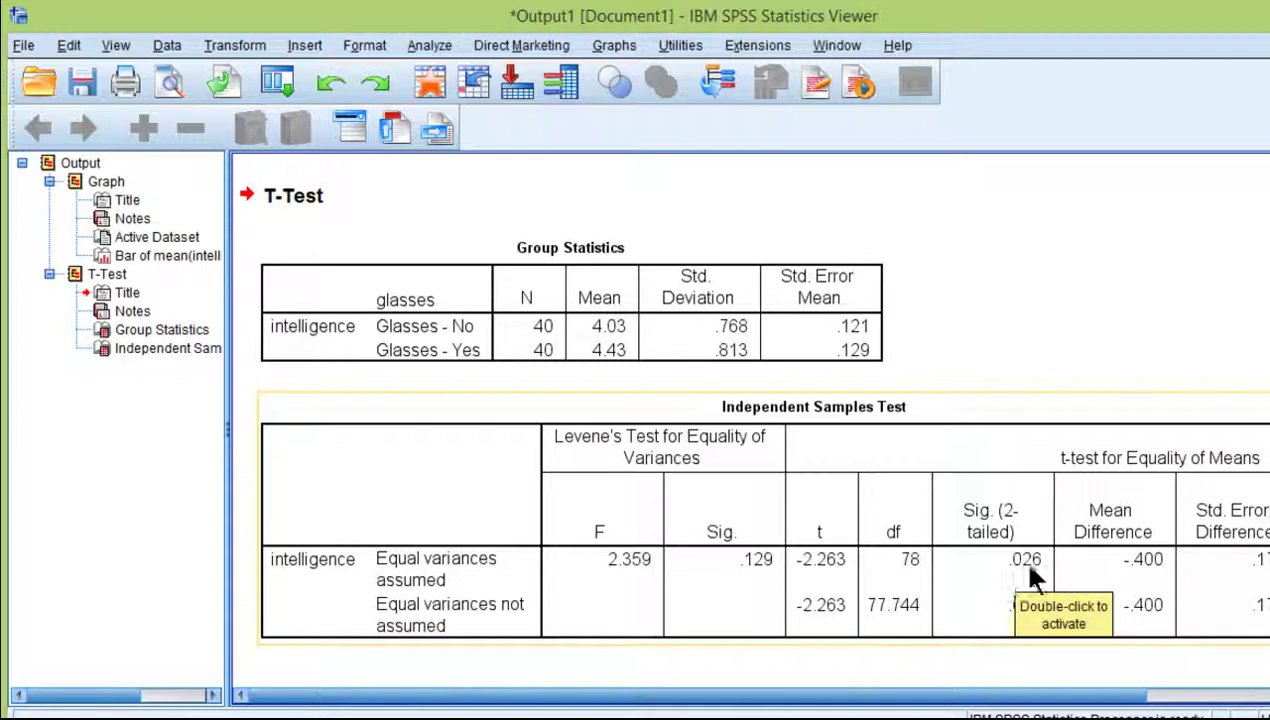
scroll(1020, 560, "up", 5)
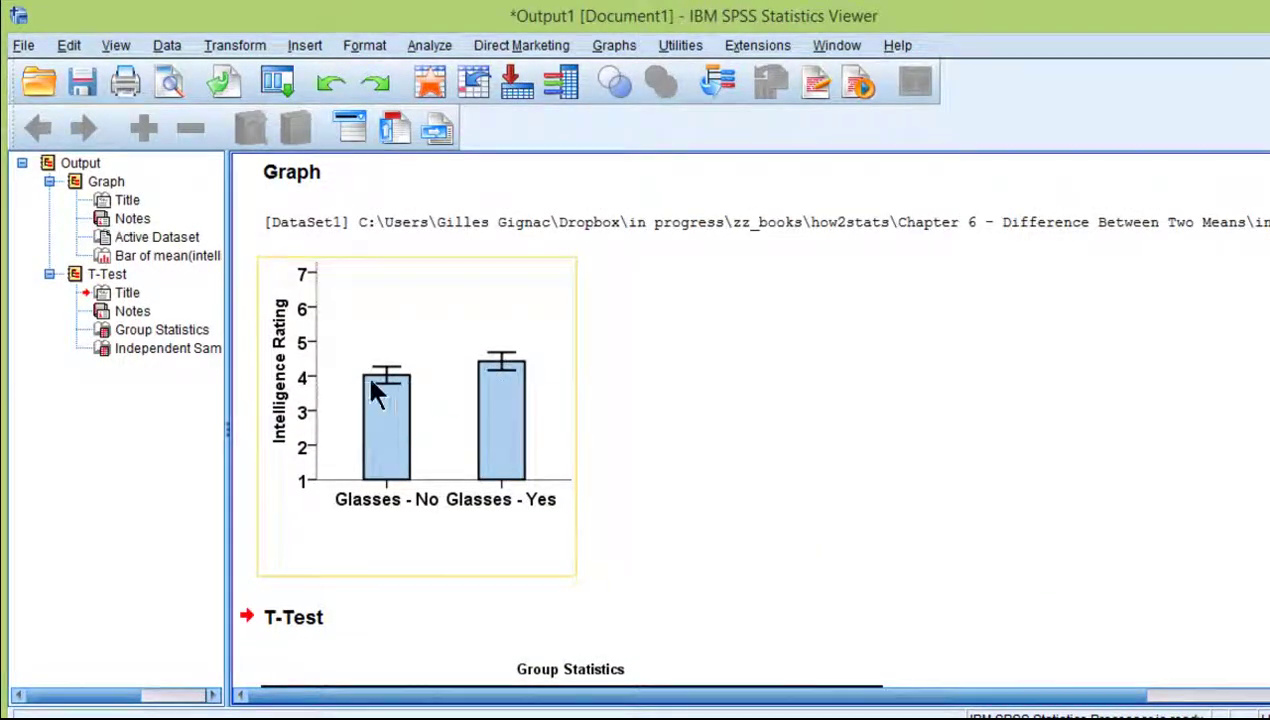